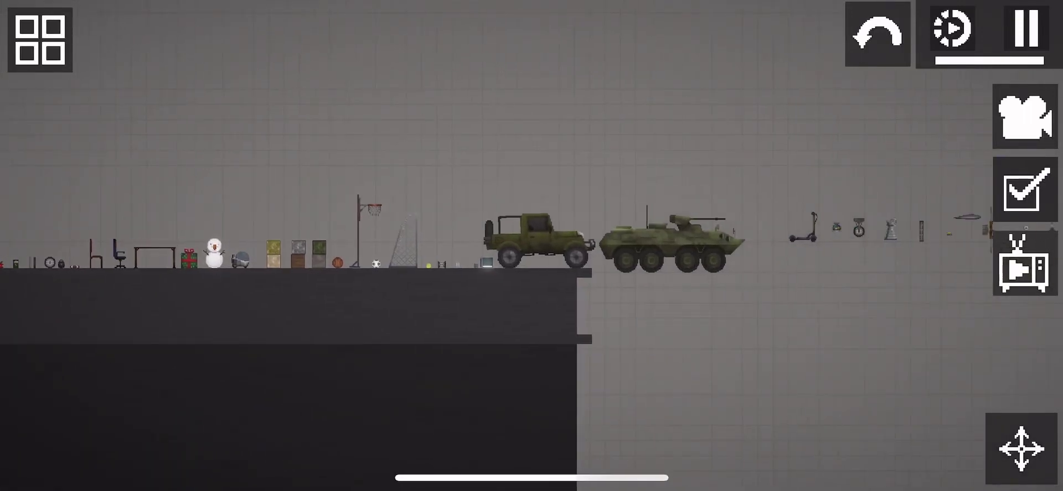
# Step: Pan along the item row past the vehicles and bomb to the hammer and spiked mace
pyautogui.moveTo(748, 348); pyautogui.dragTo(345, 350)
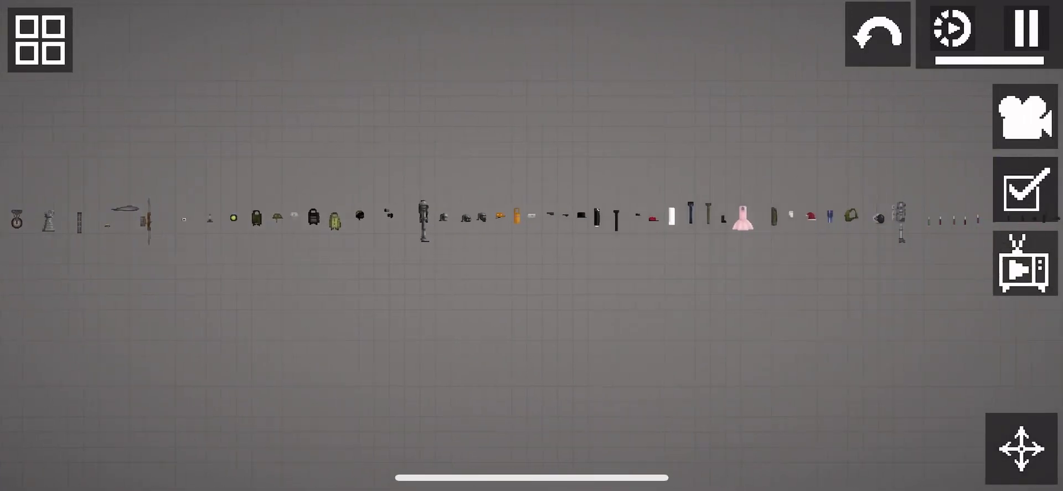
pyautogui.moveTo(747, 332)
pyautogui.mouseDown()
pyautogui.moveTo(428, 320)
pyautogui.moveTo(605, 348)
pyautogui.mouseUp()
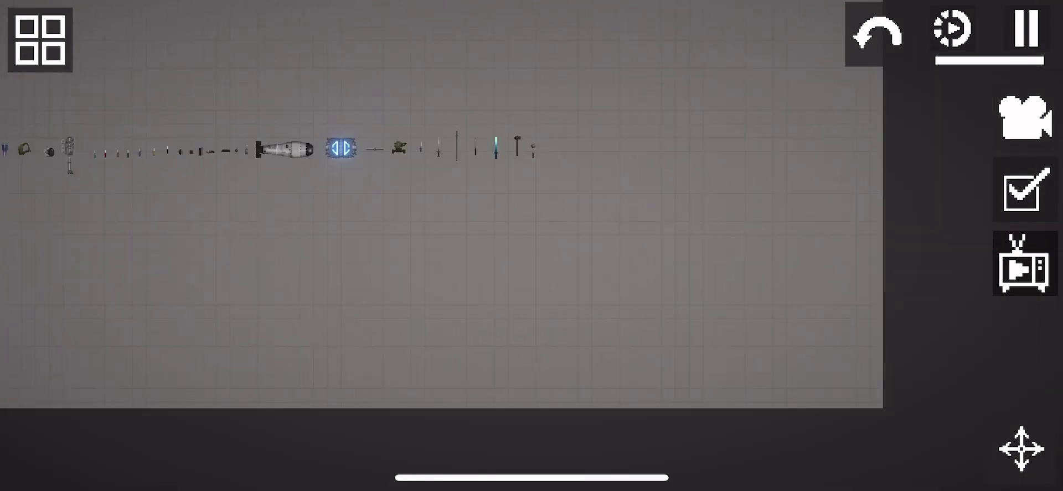
pyautogui.scroll(3, 607, 270)
pyautogui.scroll(2, 606, 270)
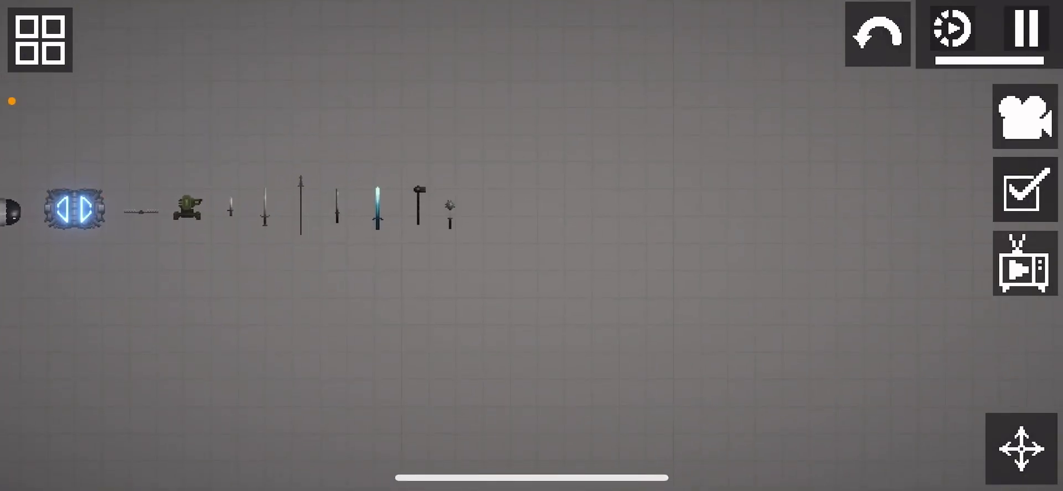
pyautogui.moveTo(332, 124)
pyautogui.mouseDown()
pyautogui.moveTo(474, 353)
pyautogui.moveTo(340, 162)
pyautogui.mouseUp()
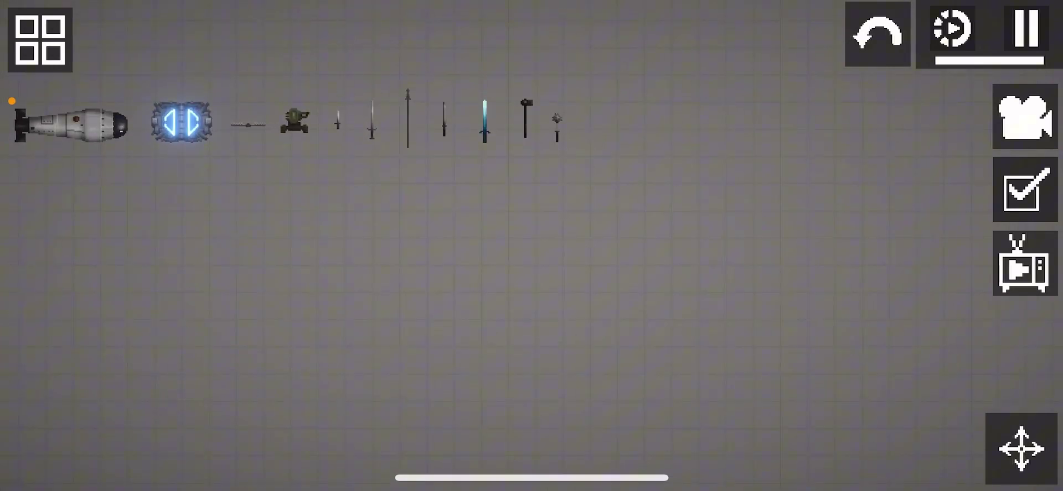
pyautogui.scroll(5, 576, 125)
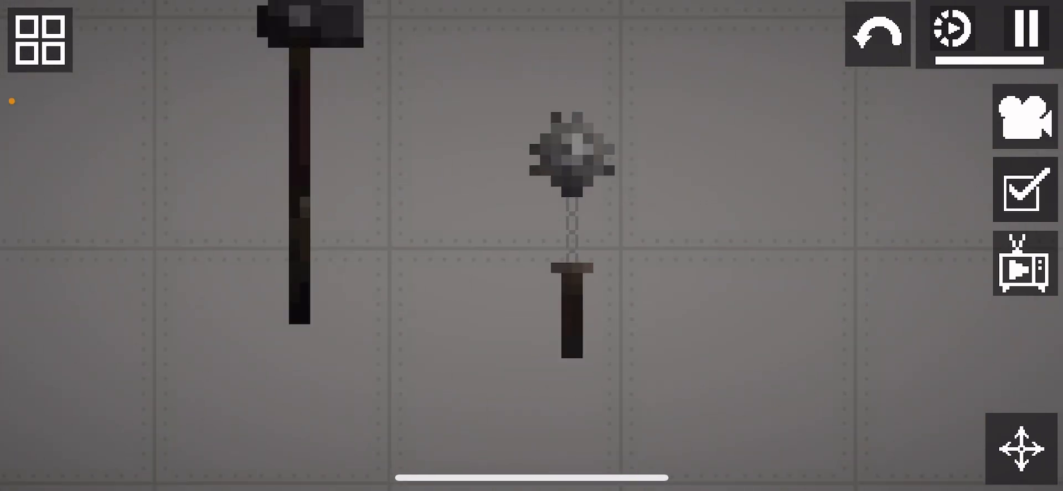
pyautogui.scroll(-3, 531, 250)
# Step: Browse the Blunt weapons in the spawn menu's Melee category, then close it
pyautogui.click(40, 39)
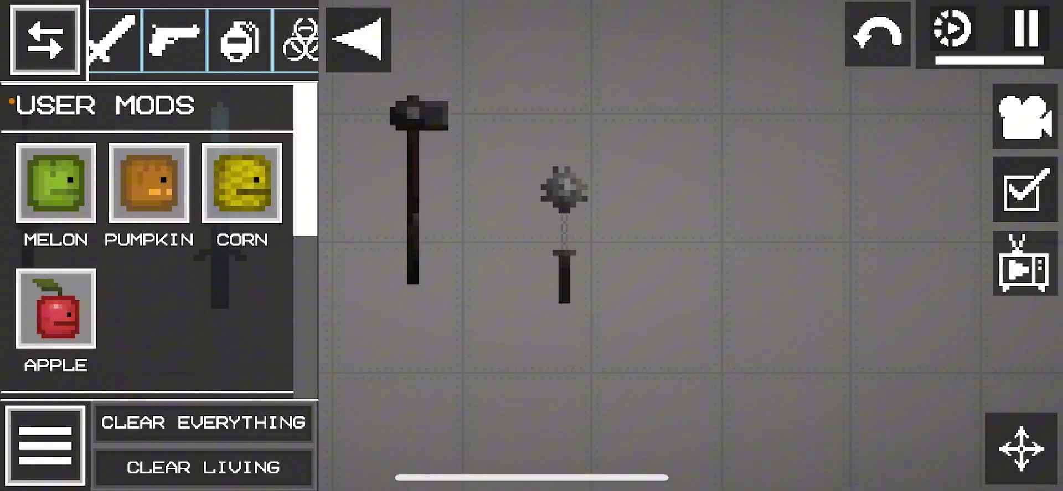
pyautogui.click(185, 40)
pyautogui.scroll(-5, 150, 241)
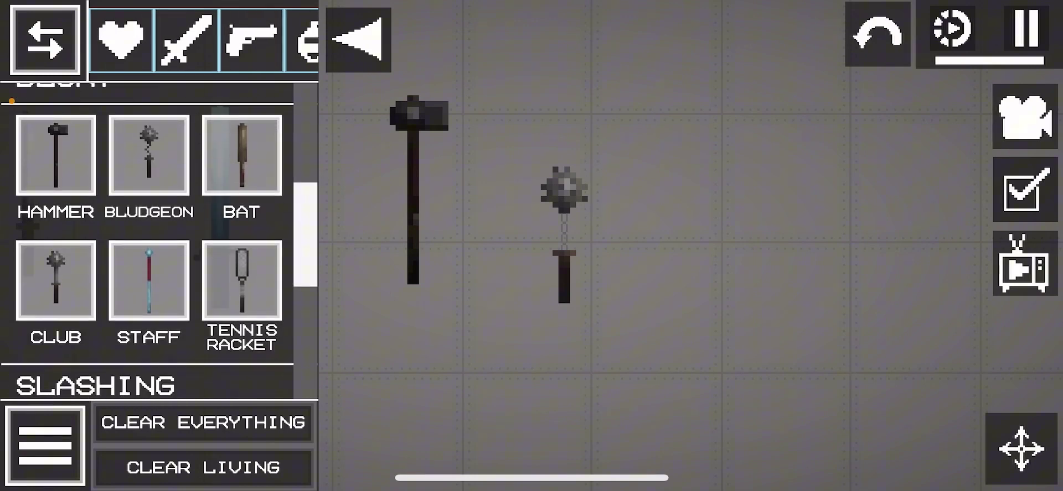
pyautogui.click(358, 38)
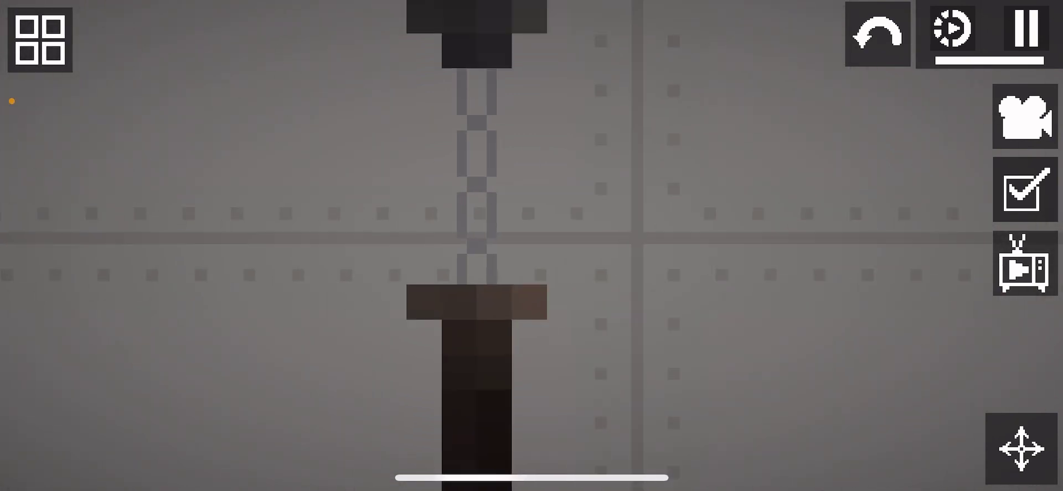
pyautogui.scroll(2, 498, 249)
pyautogui.scroll(-3, 531, 245)
pyautogui.scroll(-3, 532, 246)
# Step: Free the spiked flail from the lineup so it falls, then reopen the spawn menu
pyautogui.rightClick(503, 158)
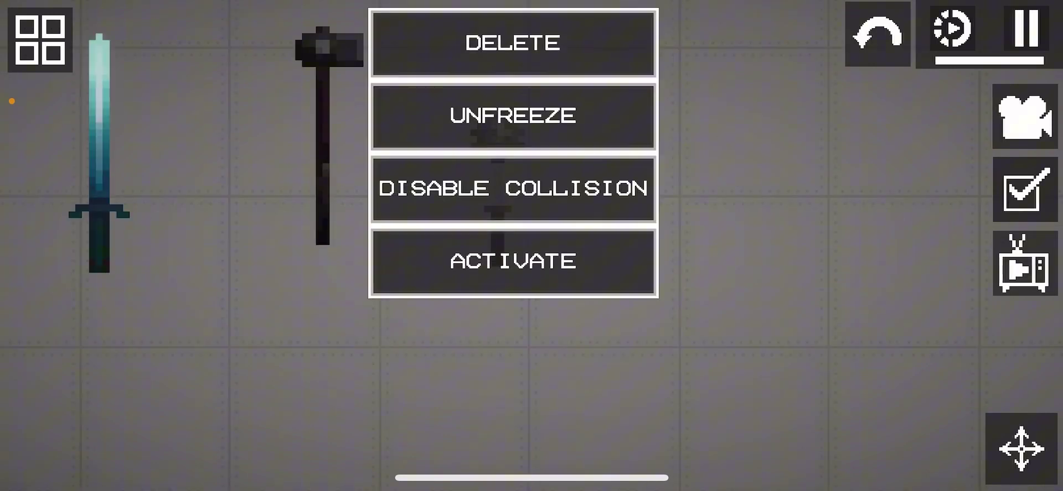
pyautogui.scroll(-5, 501, 240)
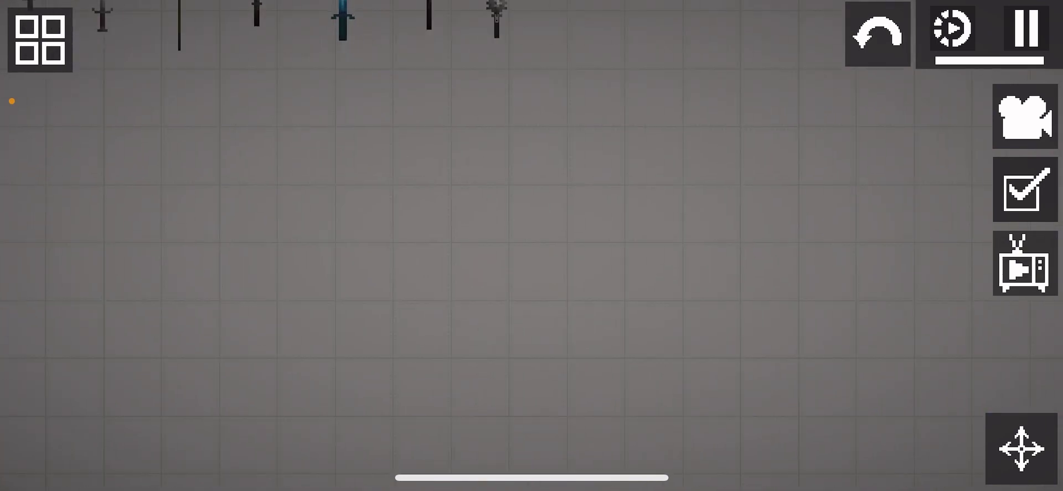
pyautogui.scroll(1, 415, 166)
pyautogui.rightClick(478, 161)
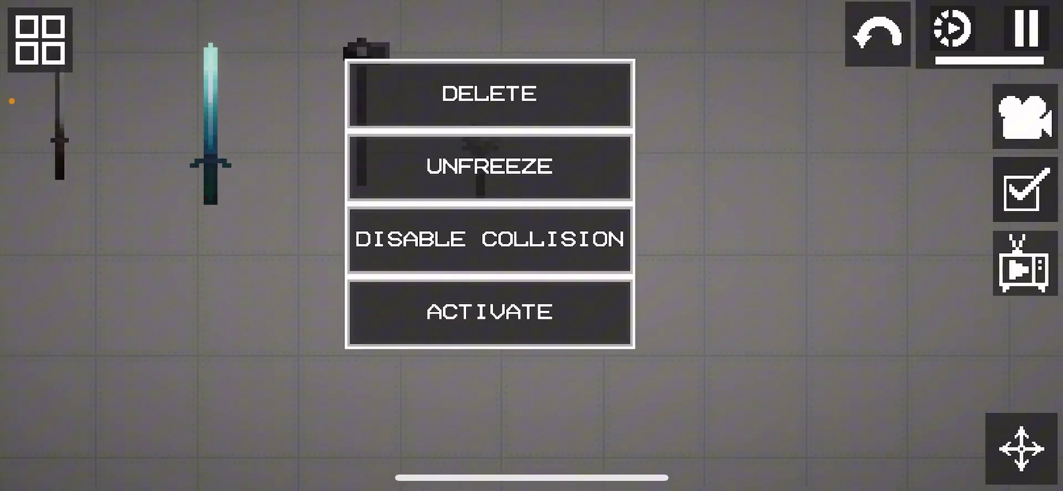
pyautogui.click(491, 93)
pyautogui.scroll(-3, 532, 246)
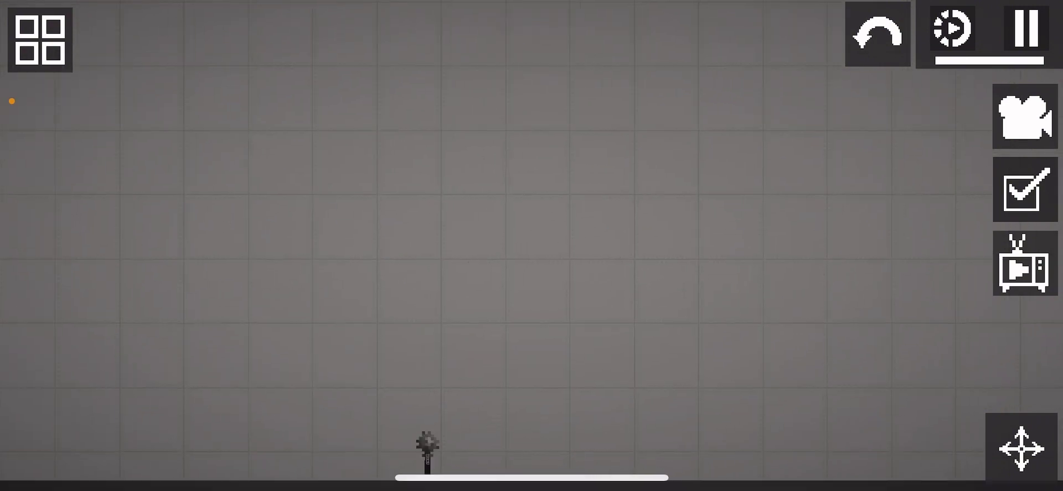
pyautogui.scroll(3, 532, 245)
pyautogui.scroll(2, 532, 246)
pyautogui.scroll(2, 532, 245)
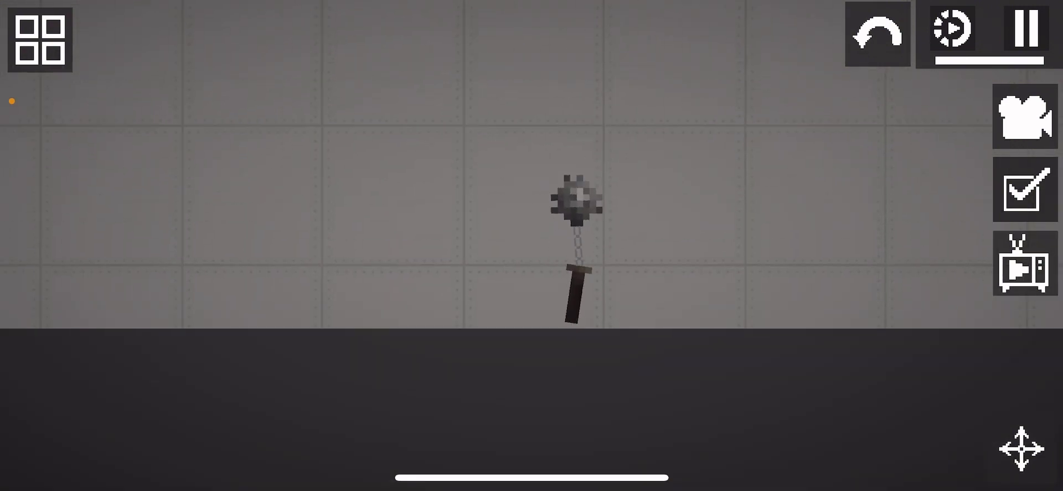
pyautogui.click(40, 39)
pyautogui.scroll(-3, 403, 196)
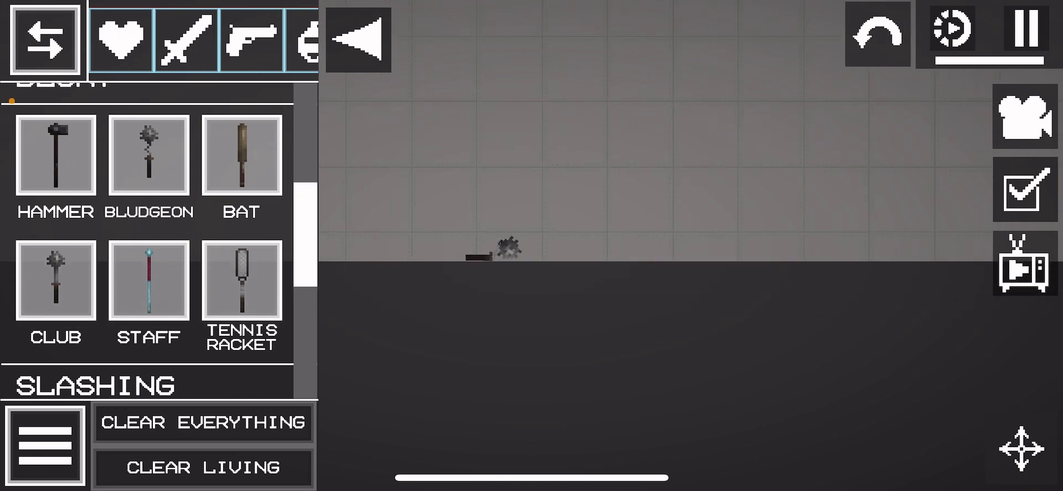
pyautogui.scroll(4, 150, 249)
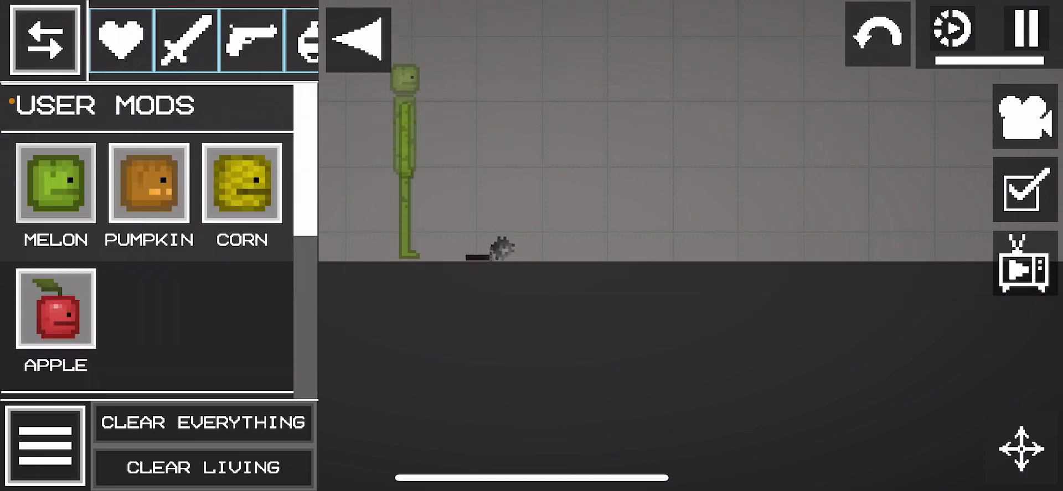
# Step: Spawn two User Mods Melons facing each other, then show the Melee weapons list
pyautogui.click(358, 39)
pyautogui.scroll(3, 359, 165)
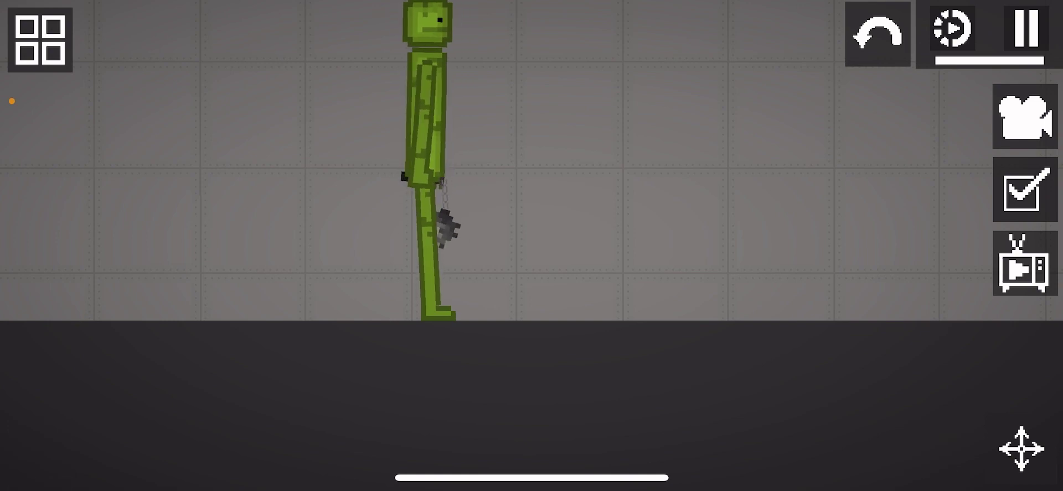
pyautogui.click(40, 38)
pyautogui.scroll(-2, 689, 240)
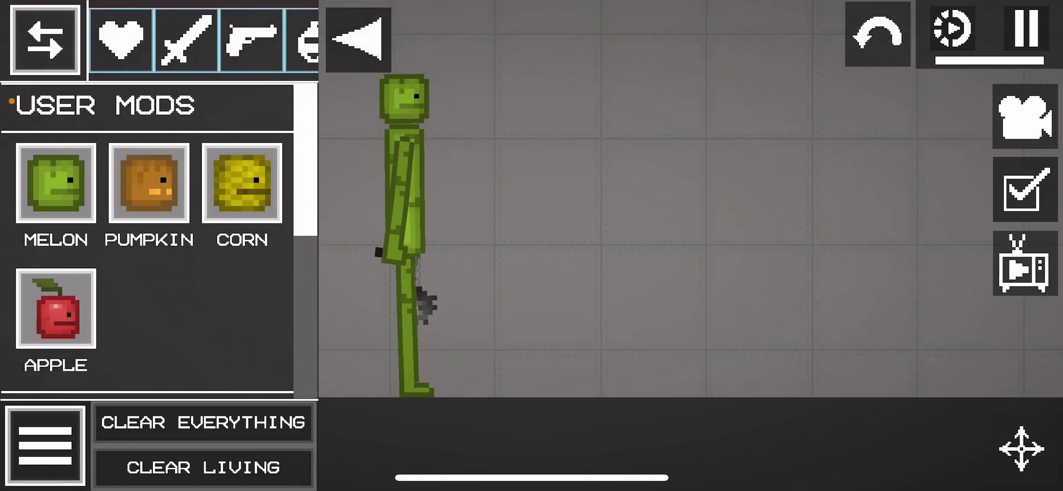
pyautogui.click(358, 39)
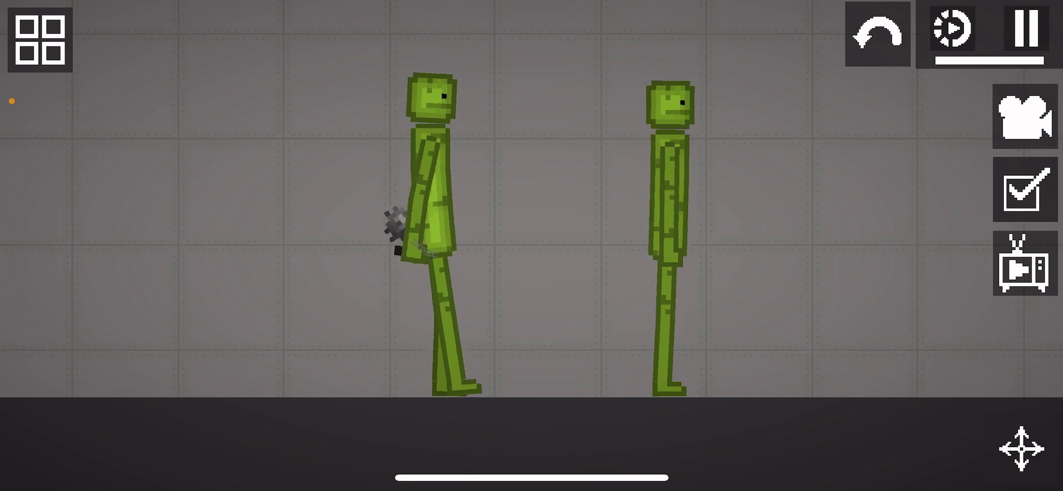
pyautogui.click(39, 39)
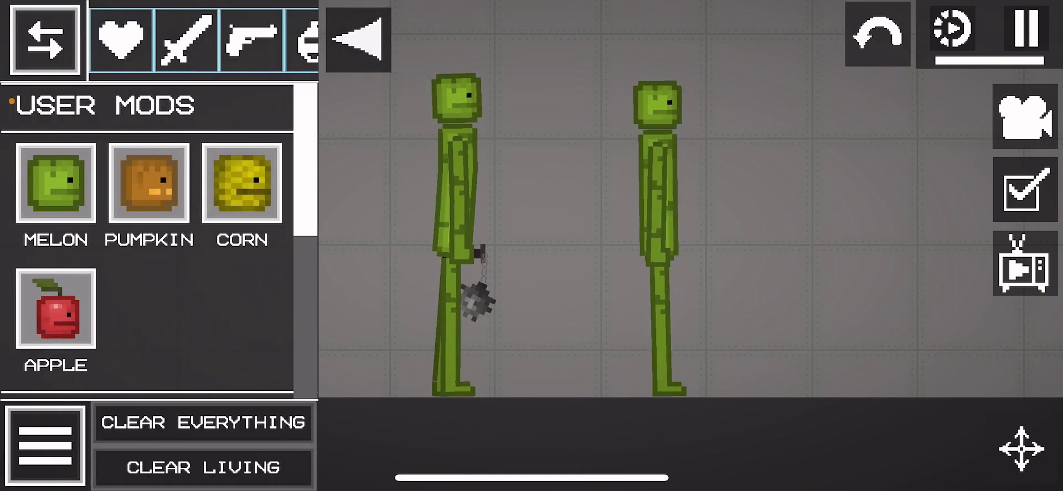
pyautogui.click(184, 39)
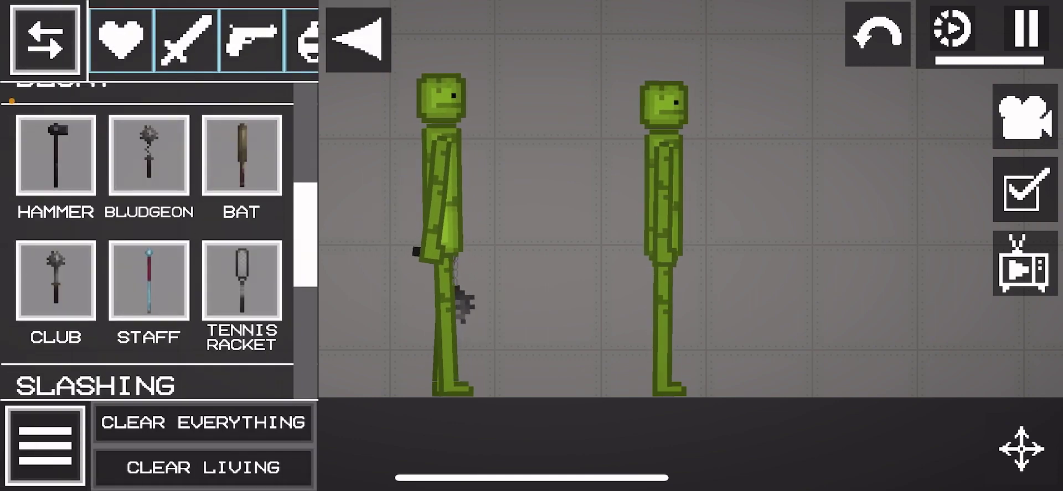
pyautogui.scroll(1, 149, 241)
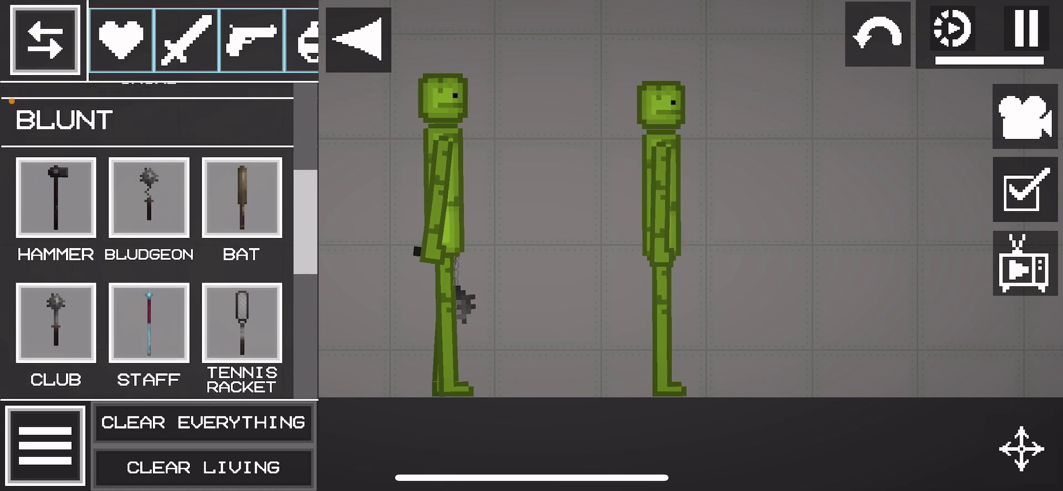
# Step: Swing the left melon's flail at the right melon, then stand it upright and nudge it left
pyautogui.click(358, 39)
pyautogui.scroll(2, 531, 249)
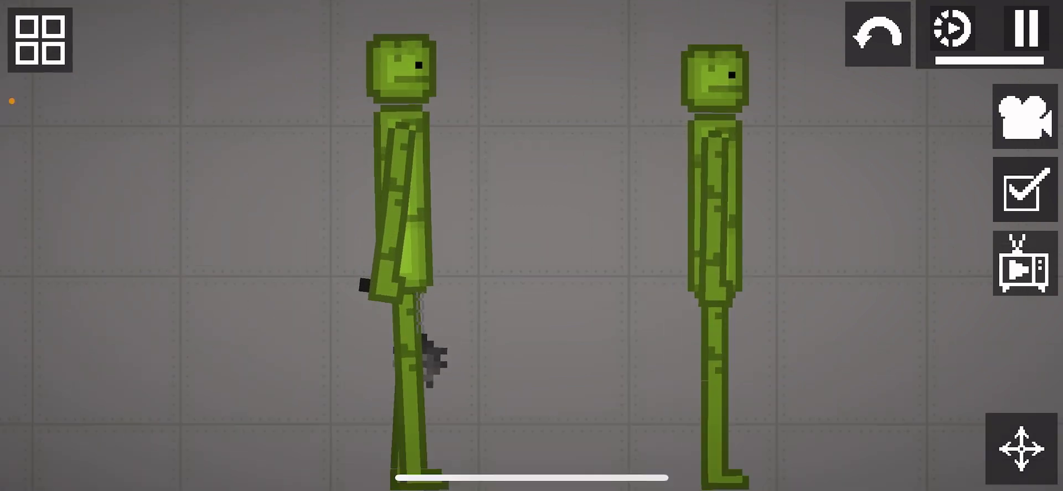
pyautogui.moveTo(427, 353); pyautogui.dragTo(548, 162)
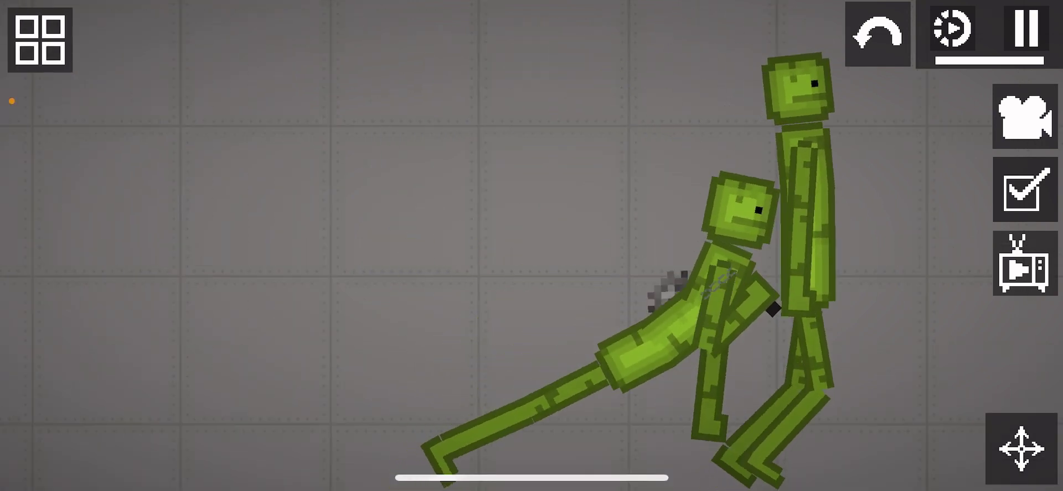
pyautogui.moveTo(332, 249); pyautogui.dragTo(207, 233)
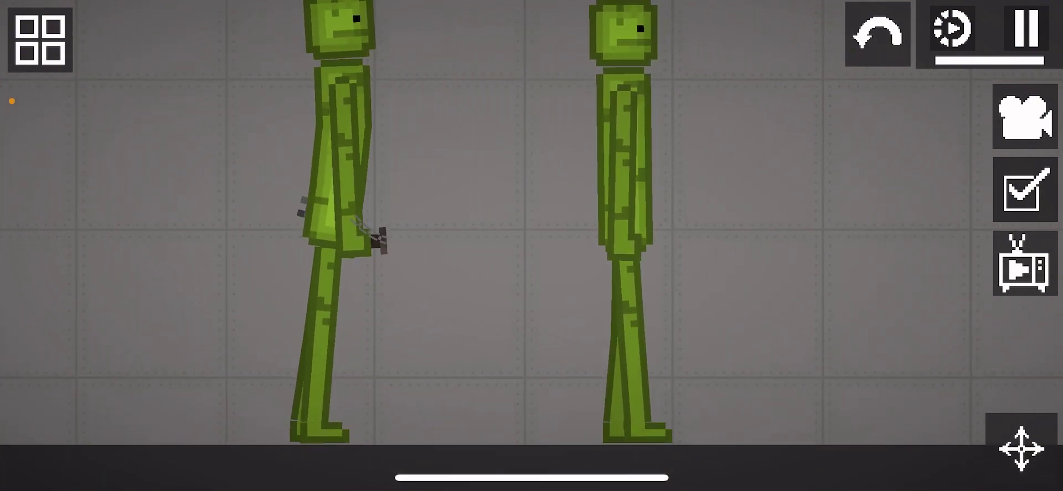
pyautogui.click(315, 166)
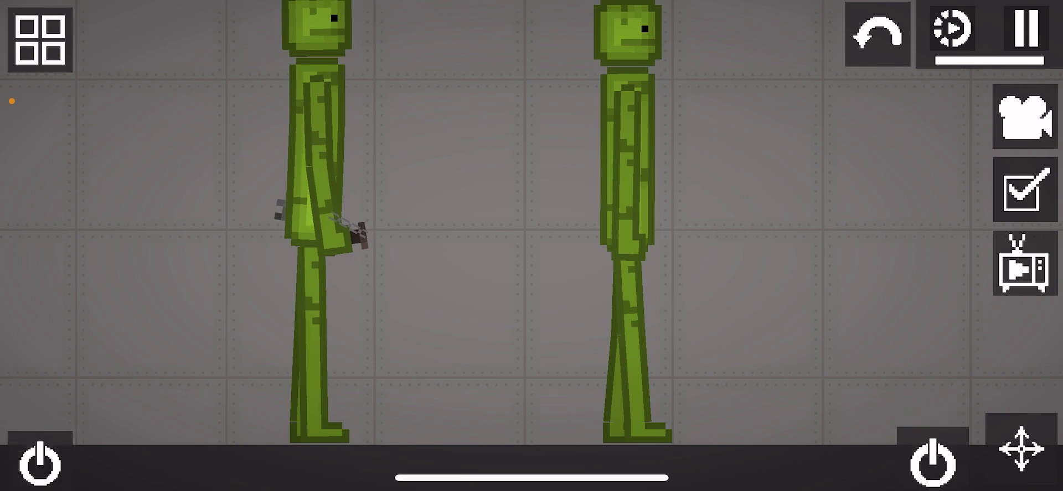
pyautogui.moveTo(316, 167); pyautogui.dragTo(310, 166)
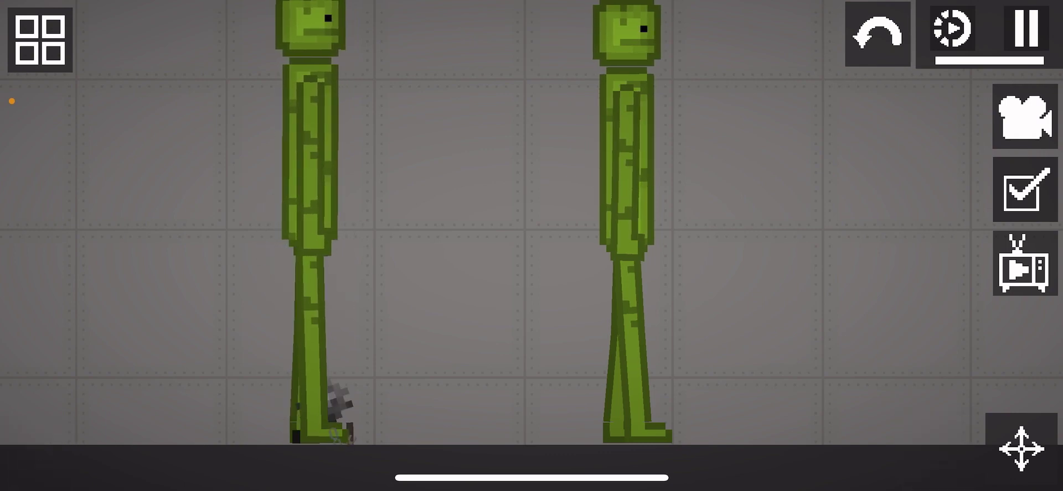
pyautogui.scroll(-5, 531, 224)
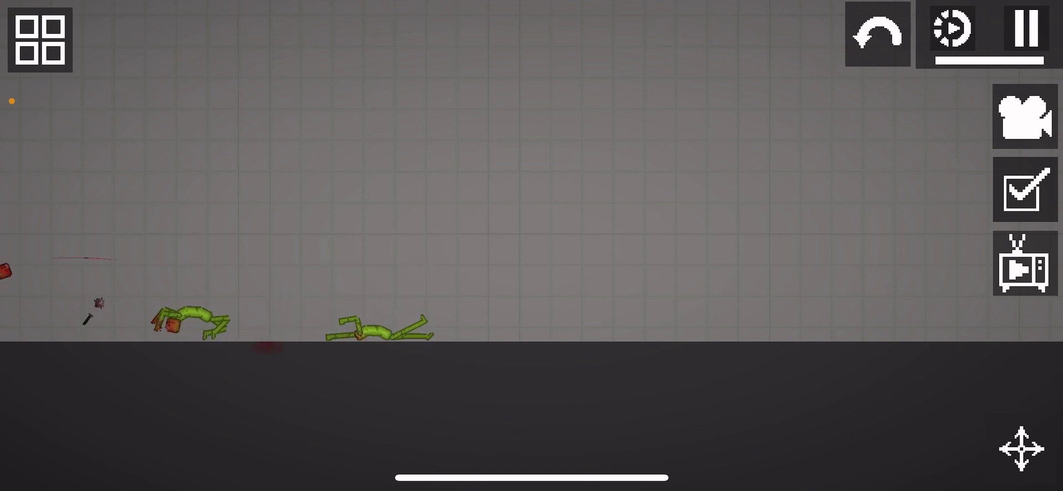
pyautogui.scroll(-3, 531, 208)
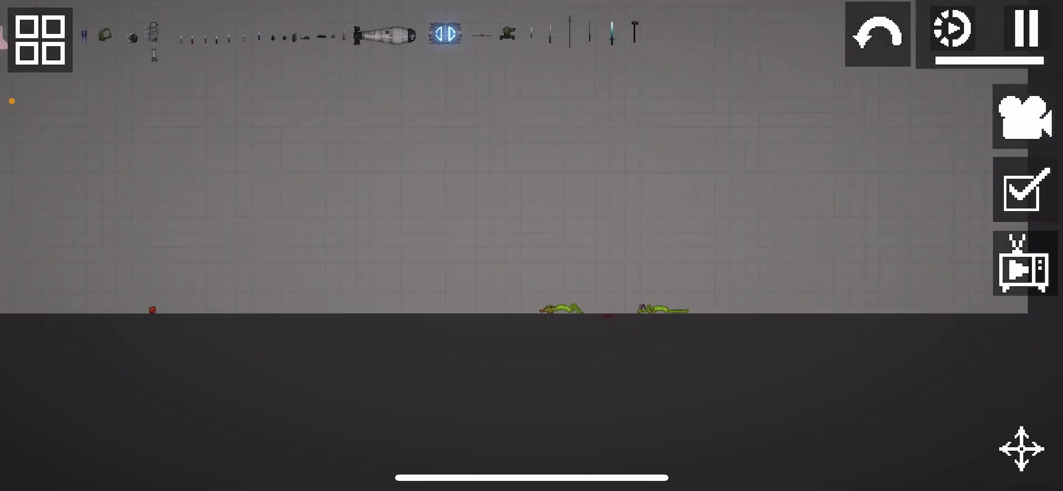
# Step: Delete the box from the scene
pyautogui.moveTo(532, 208); pyautogui.dragTo(508, 203)
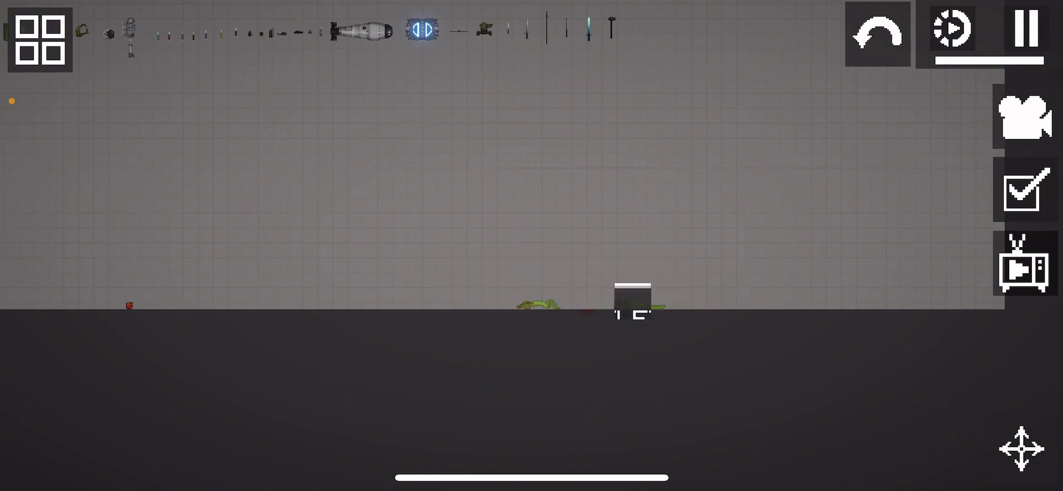
pyautogui.click(632, 297)
pyautogui.click(632, 191)
# Step: Unfreeze the hammer in the weapon lineup so it drops, and open the item catalogue
pyautogui.moveTo(332, 249); pyautogui.dragTo(618, 183)
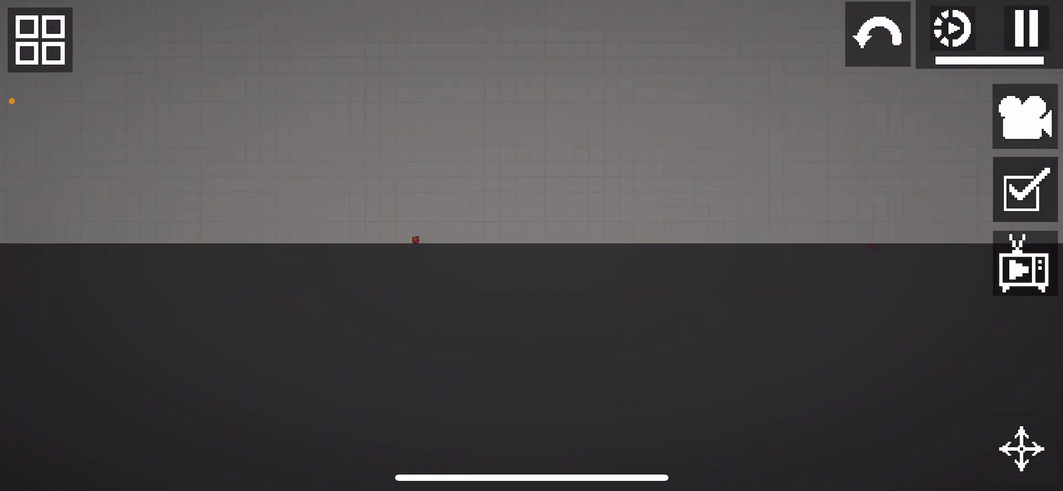
pyautogui.click(420, 220)
pyautogui.click(420, 109)
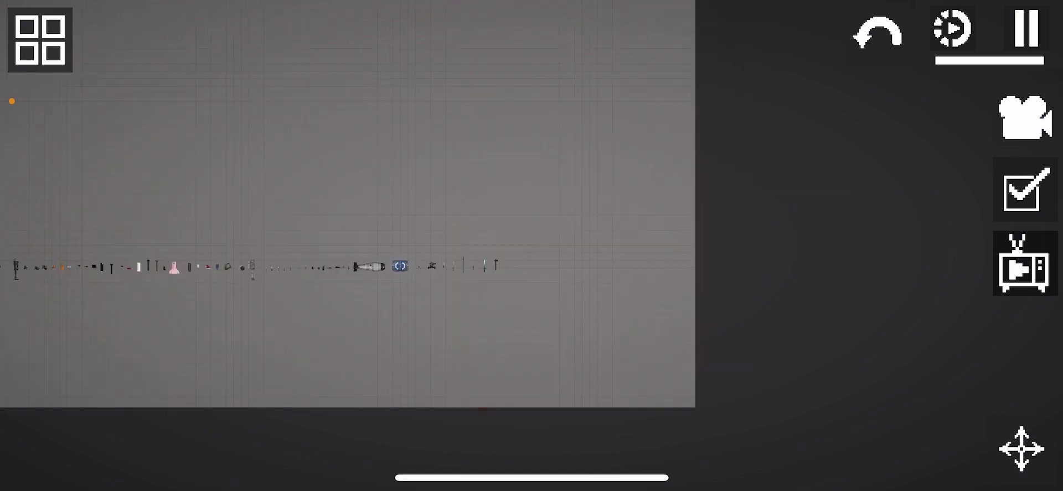
pyautogui.moveTo(531, 108)
pyautogui.mouseDown()
pyautogui.moveTo(531, 270)
pyautogui.moveTo(332, 233)
pyautogui.mouseUp()
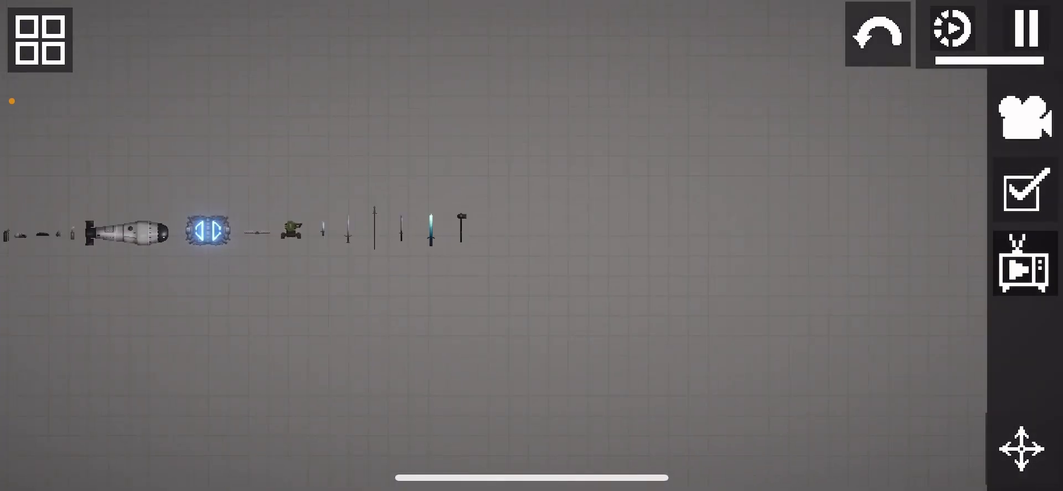
pyautogui.scroll(5, 424, 260)
pyautogui.scroll(2, 409, 190)
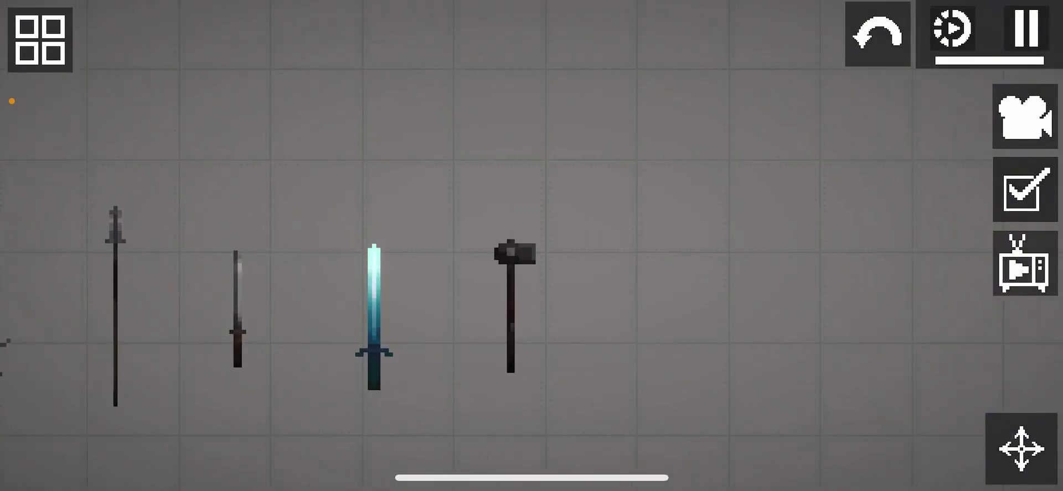
pyautogui.click(512, 265)
pyautogui.click(528, 175)
pyautogui.scroll(-5, 531, 250)
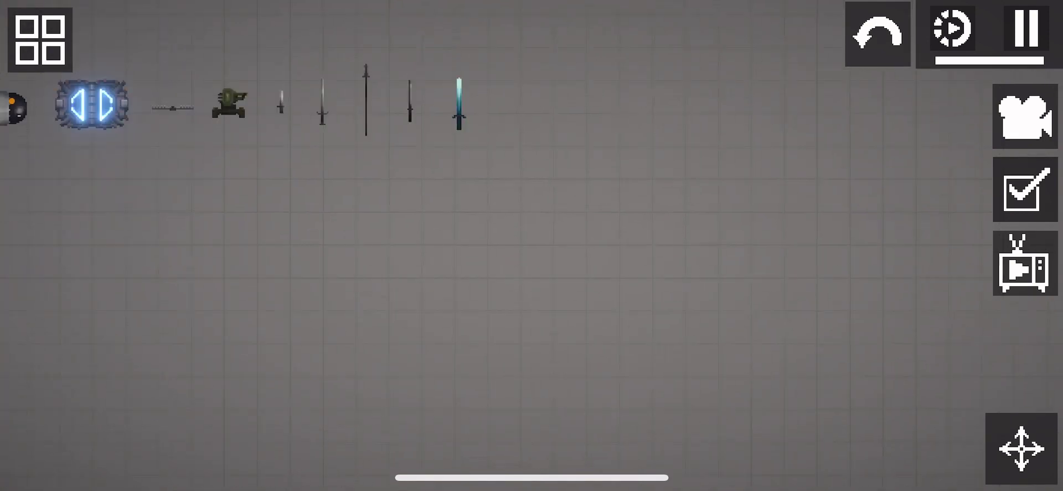
pyautogui.click(40, 38)
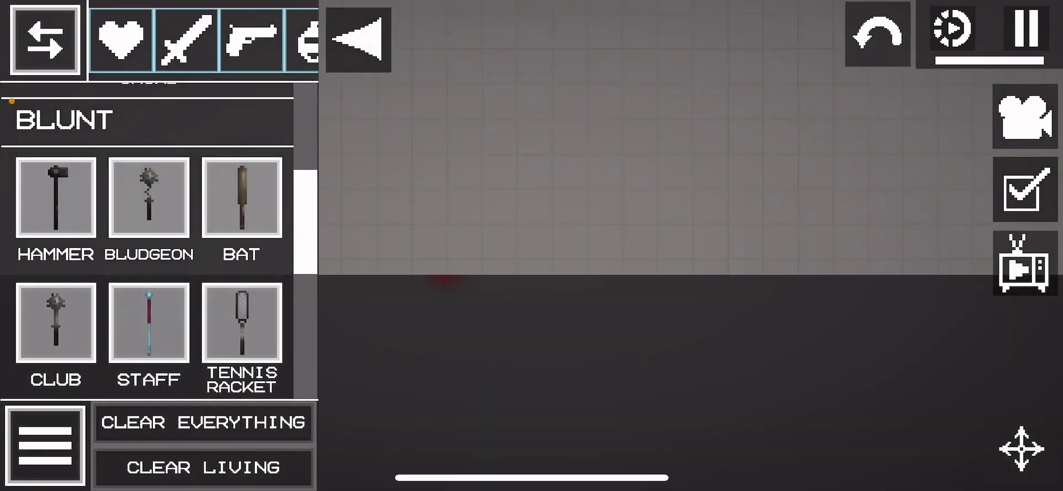
# Step: Spawn a User Mods Melon beside the hammer and put the hammer in its hand
pyautogui.click(358, 39)
pyautogui.scroll(2, 531, 250)
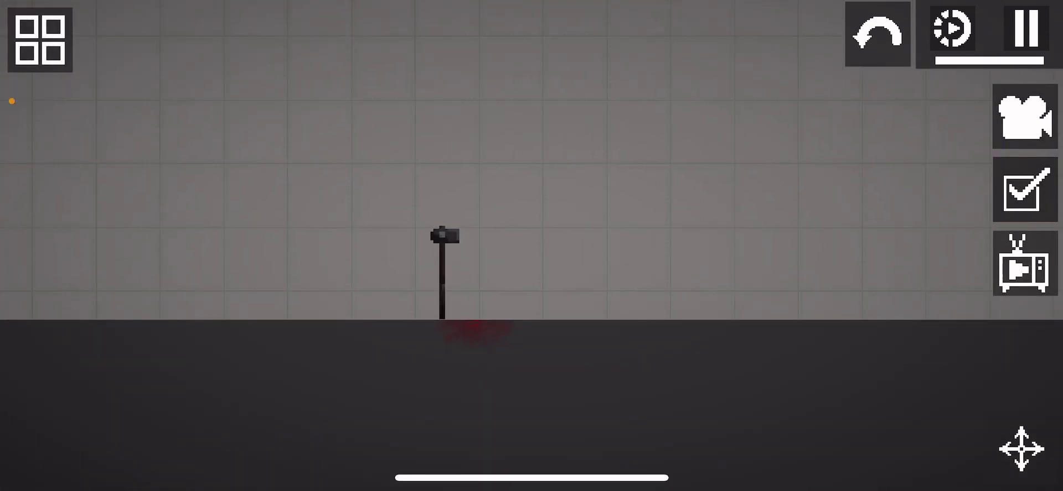
pyautogui.click(40, 37)
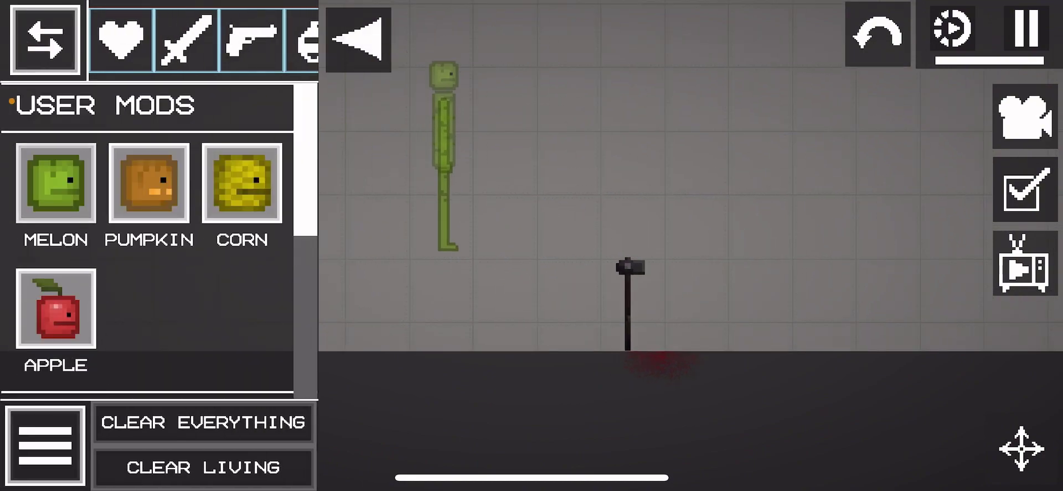
pyautogui.click(358, 39)
pyautogui.scroll(1, 581, 290)
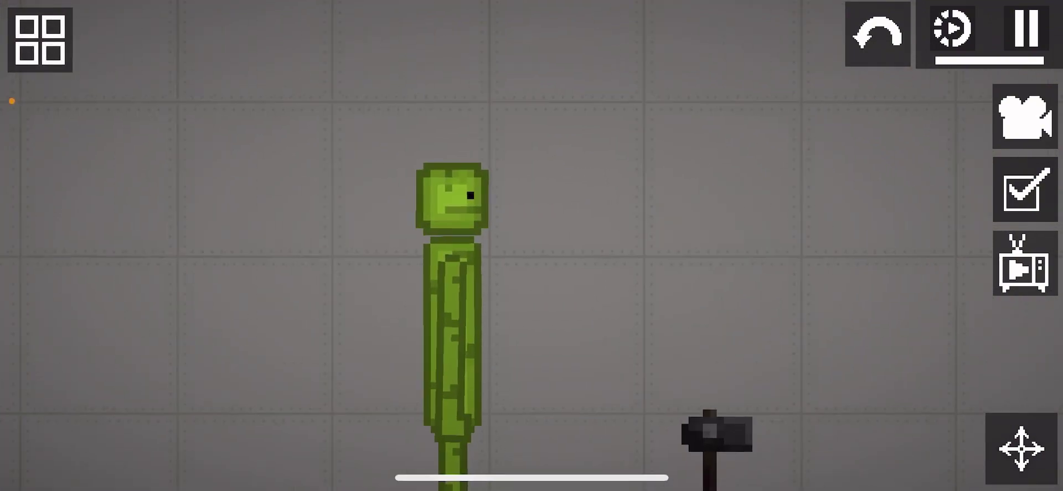
pyautogui.scroll(3, 581, 290)
pyautogui.scroll(3, 582, 291)
pyautogui.scroll(-2, 531, 249)
pyautogui.scroll(-1, 532, 249)
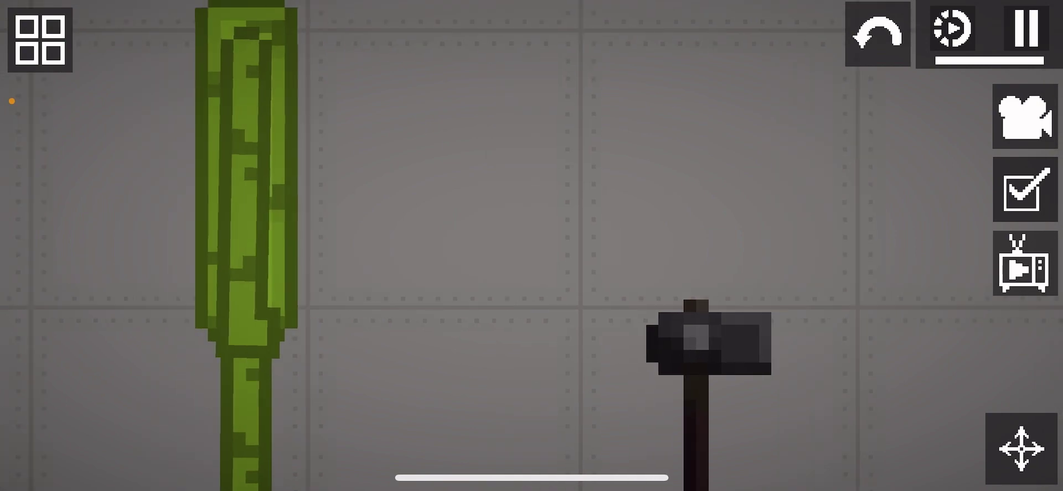
pyautogui.scroll(-2, 532, 249)
pyautogui.moveTo(332, 282); pyautogui.dragTo(432, 224)
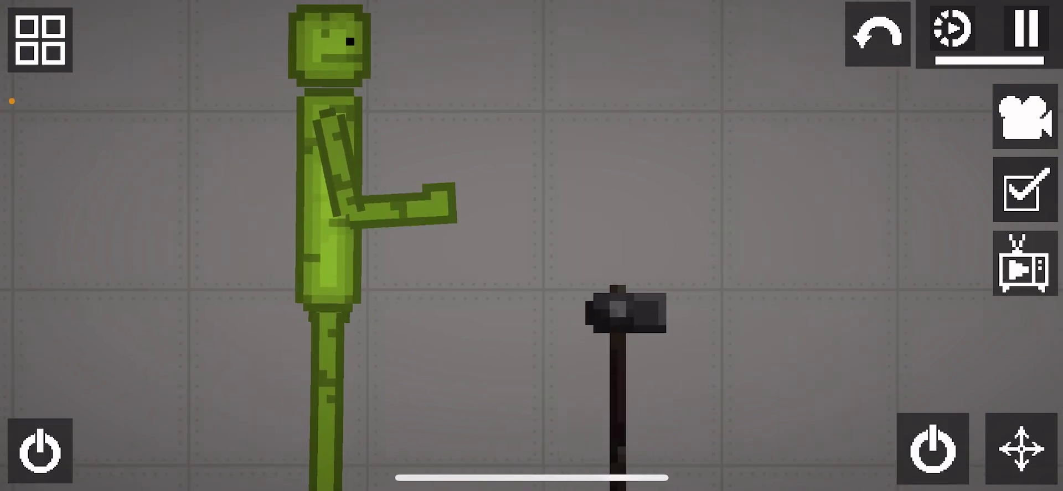
pyautogui.moveTo(619, 348); pyautogui.dragTo(440, 166)
# Step: Spawn a second melon on the right and strike its head with the hammer
pyautogui.click(41, 40)
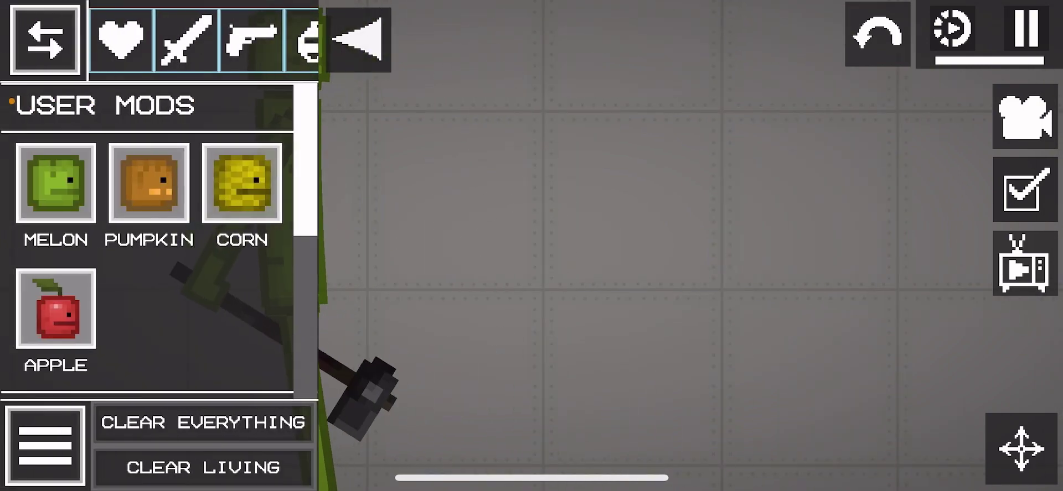
pyautogui.click(56, 183)
pyautogui.click(664, 250)
pyautogui.click(45, 40)
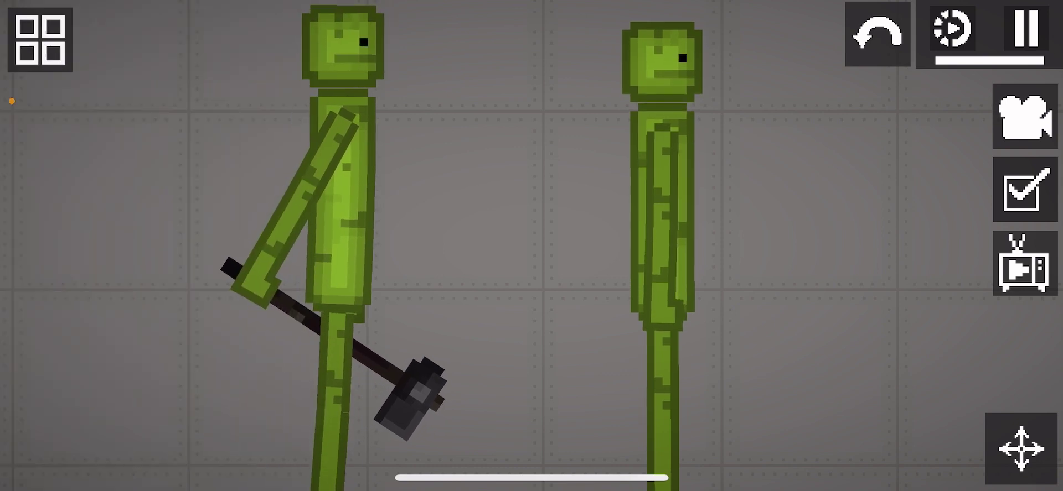
pyautogui.moveTo(581, 249); pyautogui.dragTo(523, 283)
pyautogui.moveTo(352, 440)
pyautogui.mouseDown()
pyautogui.moveTo(517, 83)
pyautogui.moveTo(504, 24)
pyautogui.moveTo(540, 119)
pyautogui.moveTo(357, 449)
pyautogui.mouseUp()
# Step: Delete the second melon and spawn a melon fruit from the Other category
pyautogui.click(626, 166)
pyautogui.click(617, 33)
pyautogui.scroll(-3, 532, 250)
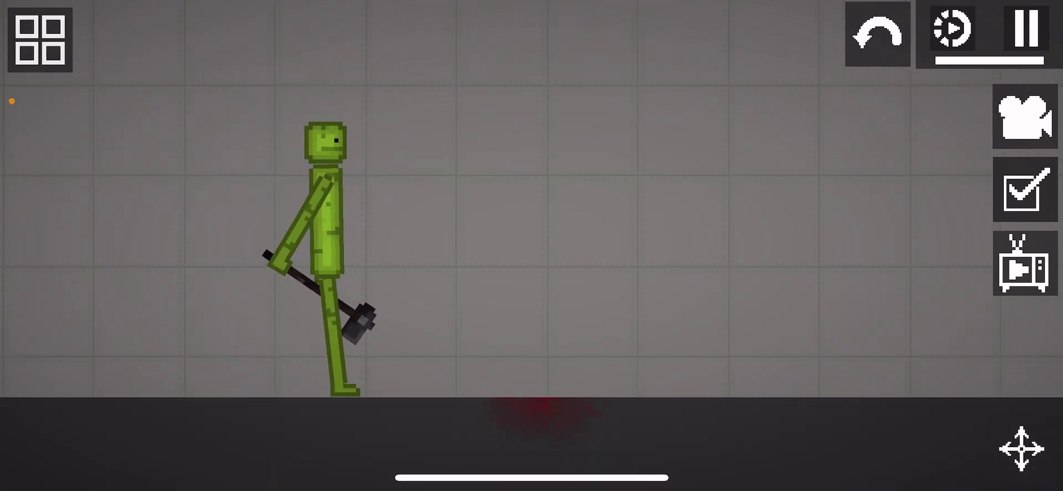
pyautogui.click(40, 39)
pyautogui.moveTo(274, 40); pyautogui.dragTo(124, 40)
pyautogui.click(155, 39)
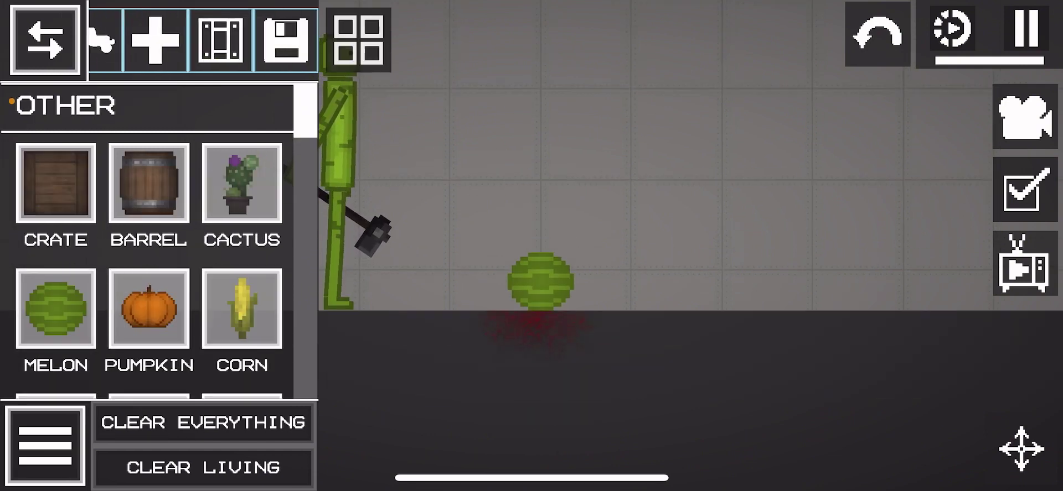
pyautogui.click(358, 41)
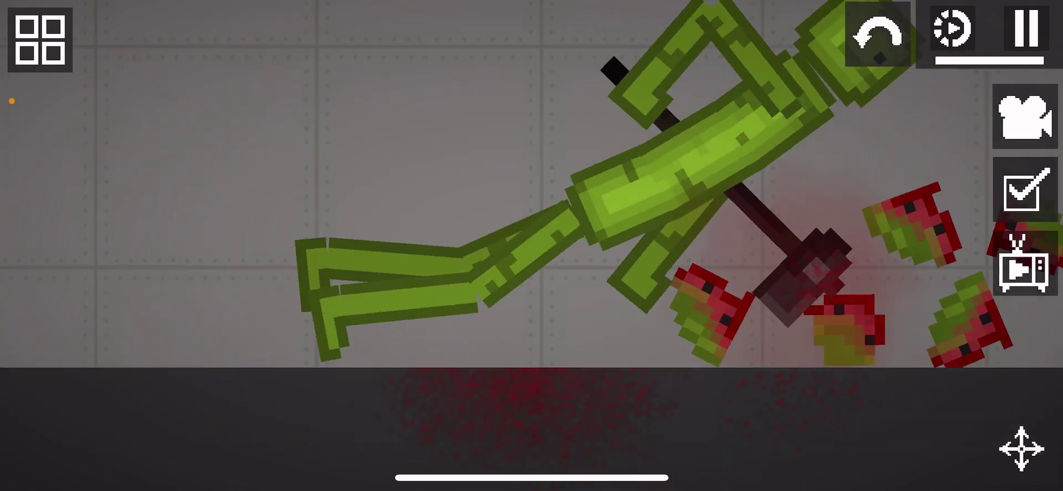
# Step: Delete the stray melon fragment left after the smash
pyautogui.rightClick(824, 225)
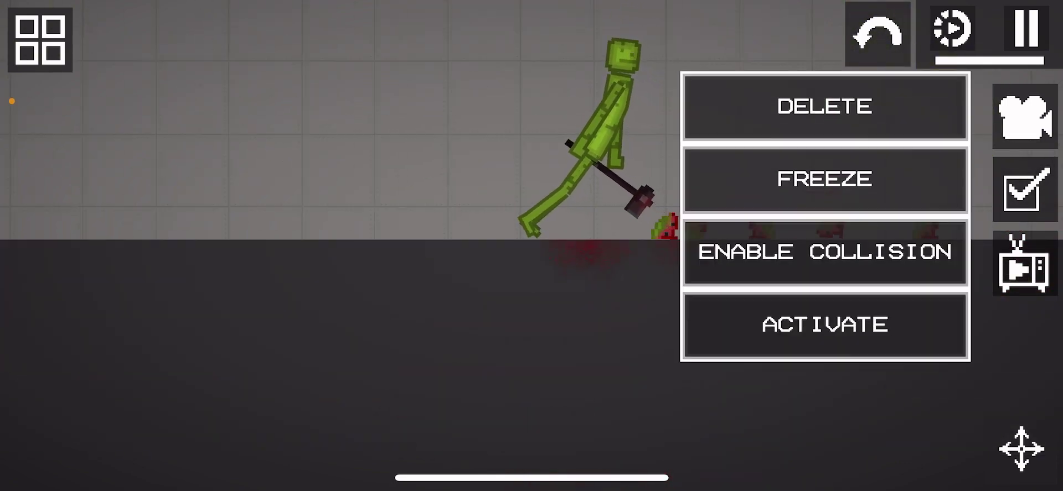
pyautogui.click(789, 105)
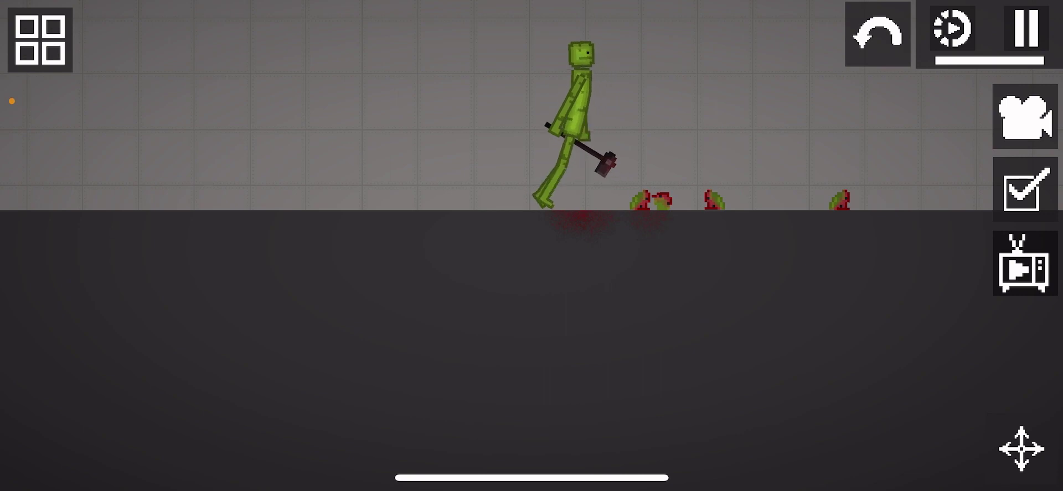
pyautogui.rightClick(840, 200)
pyautogui.click(844, 83)
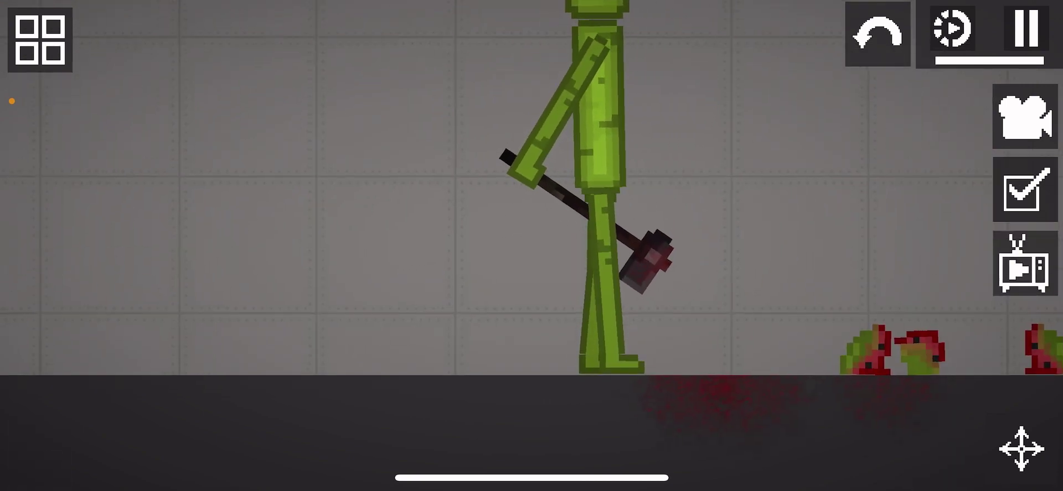
pyautogui.scroll(-3, 531, 249)
pyautogui.scroll(-1, 532, 249)
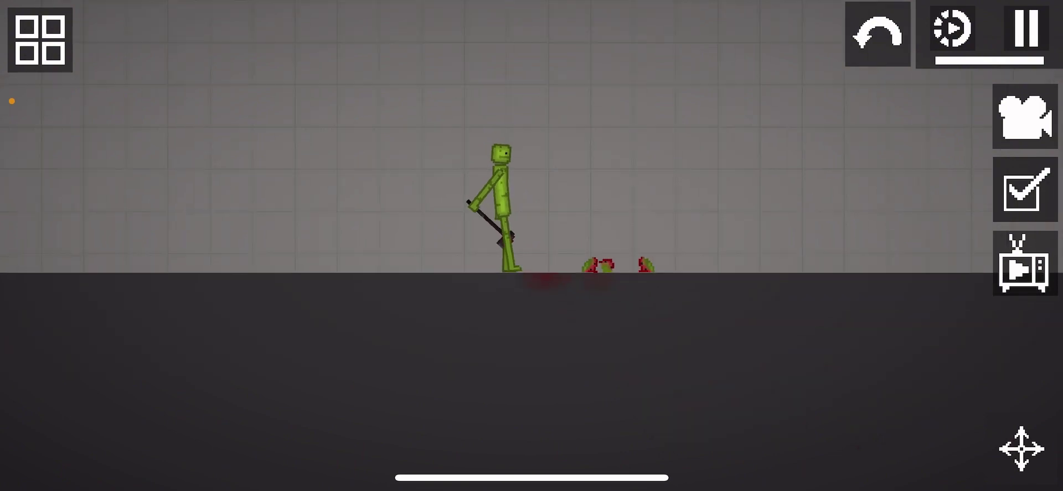
# Step: Delete the melon figure and debris, and unfreeze the blue sword so it falls
pyautogui.rightClick(511, 200)
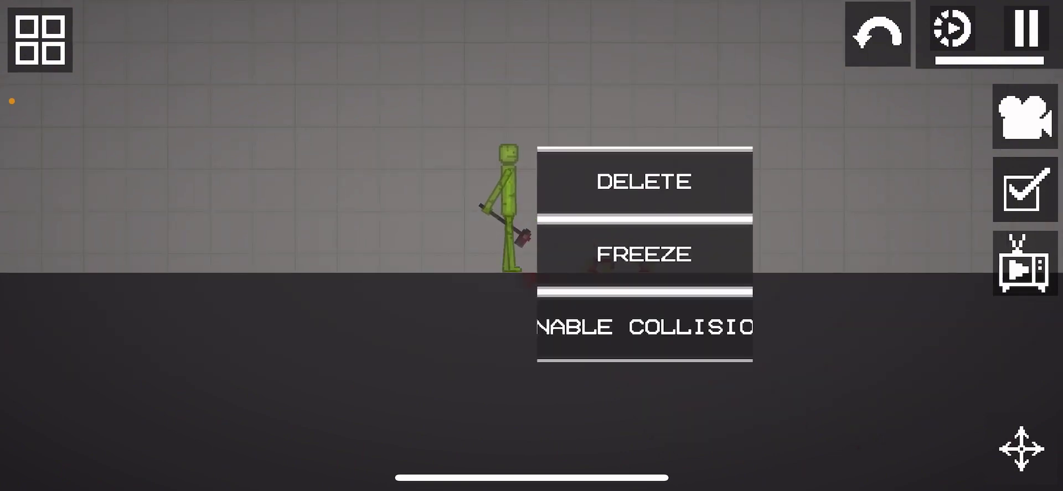
pyautogui.click(645, 166)
pyautogui.scroll(3, 333, 158)
pyautogui.scroll(2, 332, 158)
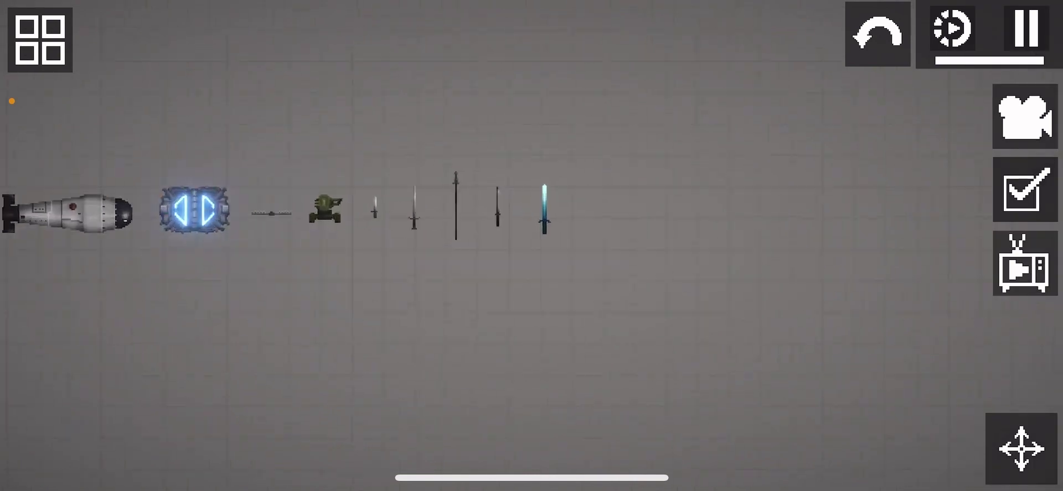
pyautogui.rightClick(618, 154)
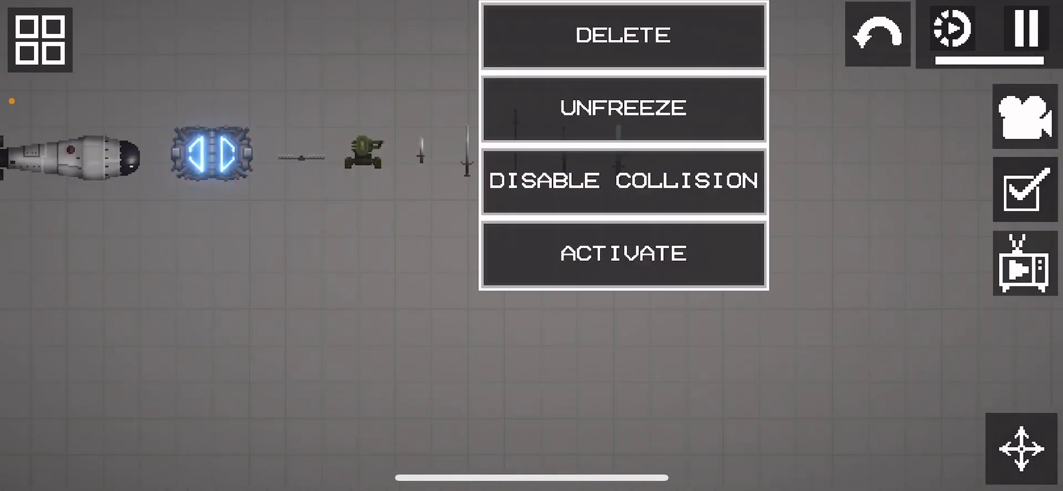
pyautogui.click(623, 107)
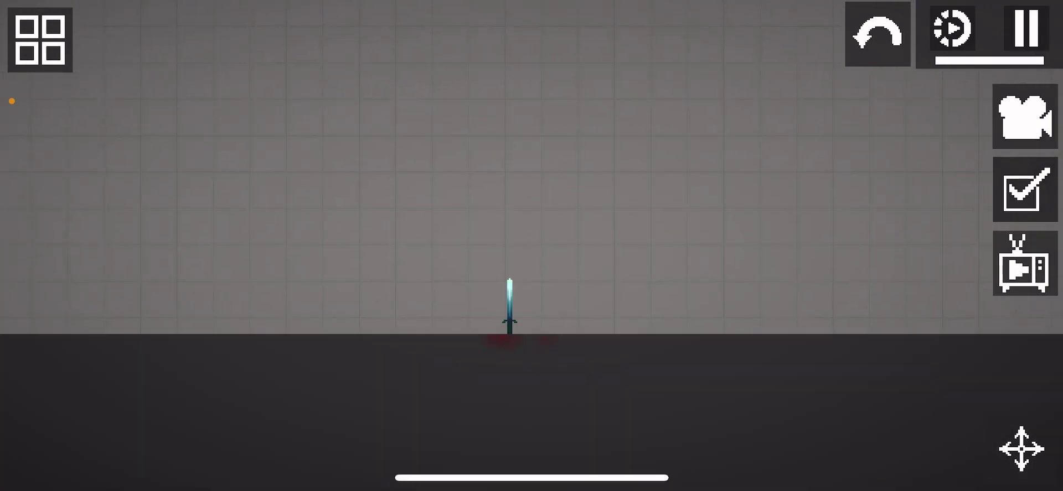
# Step: Spawn a User Mods melon and put the blue sword in its hand
pyautogui.click(40, 38)
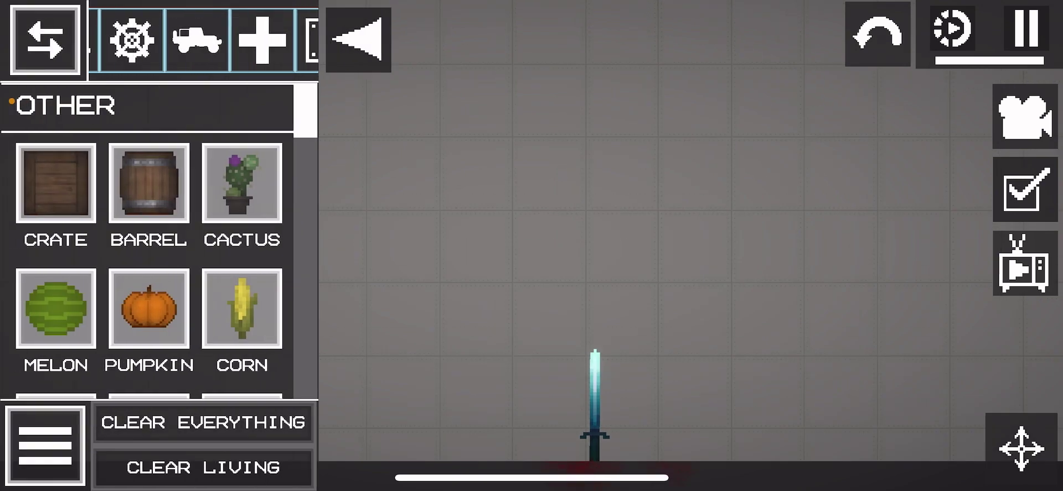
pyautogui.click(134, 40)
pyautogui.click(122, 38)
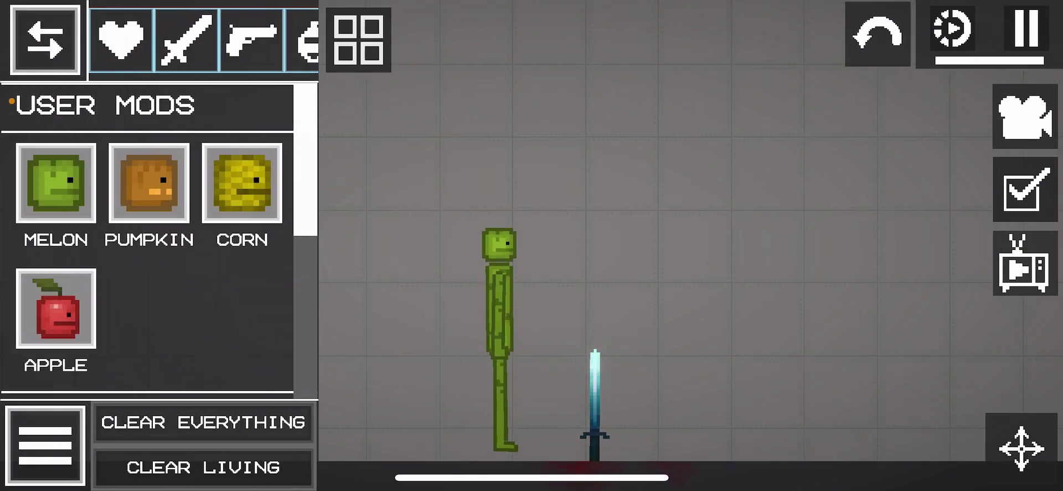
pyautogui.click(358, 38)
pyautogui.scroll(2, 498, 291)
pyautogui.scroll(2, 498, 290)
pyautogui.scroll(2, 498, 291)
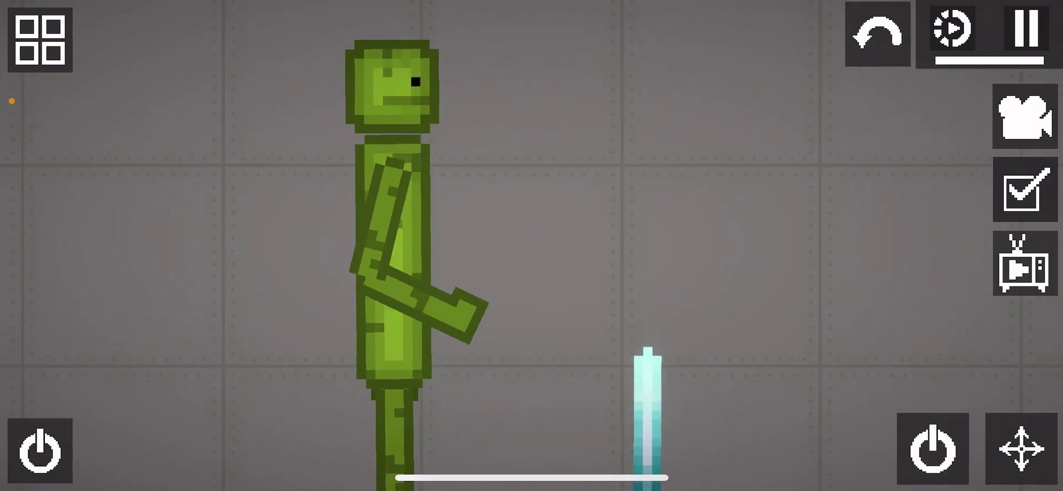
pyautogui.moveTo(648, 399); pyautogui.dragTo(473, 300)
# Step: Spawn a second melon figure on the right
pyautogui.click(40, 39)
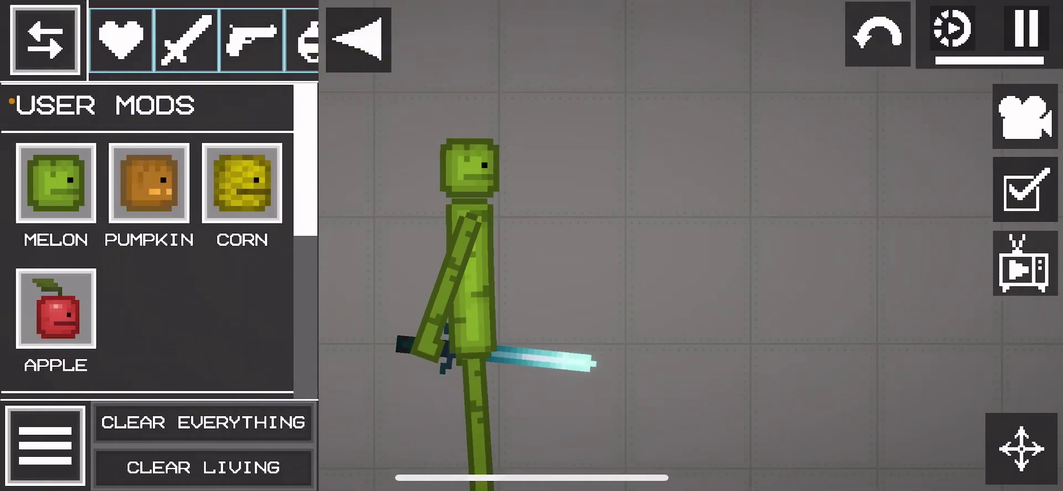
pyautogui.click(742, 249)
pyautogui.click(358, 39)
pyautogui.scroll(2, 531, 249)
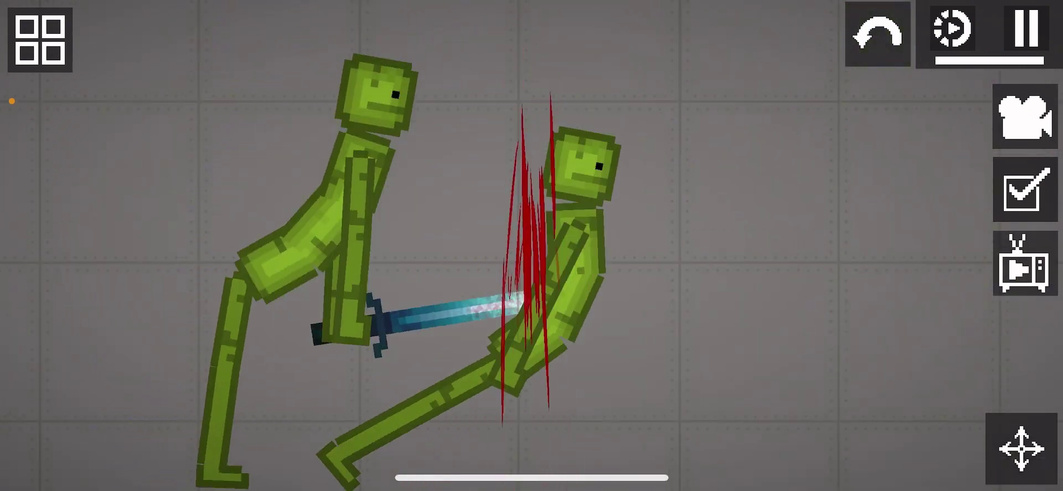
# Step: Delete the stabbed melon, the blue sword and the remaining melon
pyautogui.rightClick(610, 249)
pyautogui.click(617, 41)
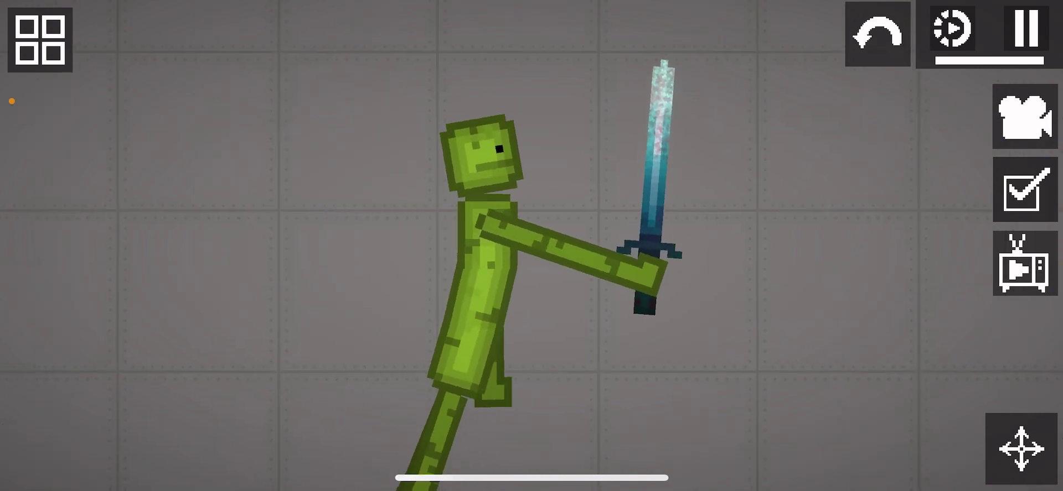
pyautogui.rightClick(581, 323)
pyautogui.click(653, 35)
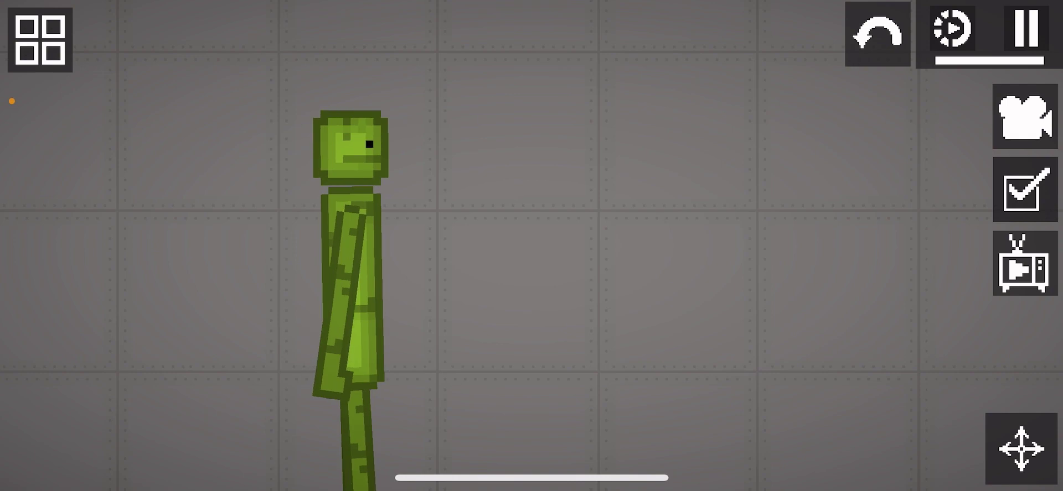
pyautogui.rightClick(357, 249)
pyautogui.click(339, 33)
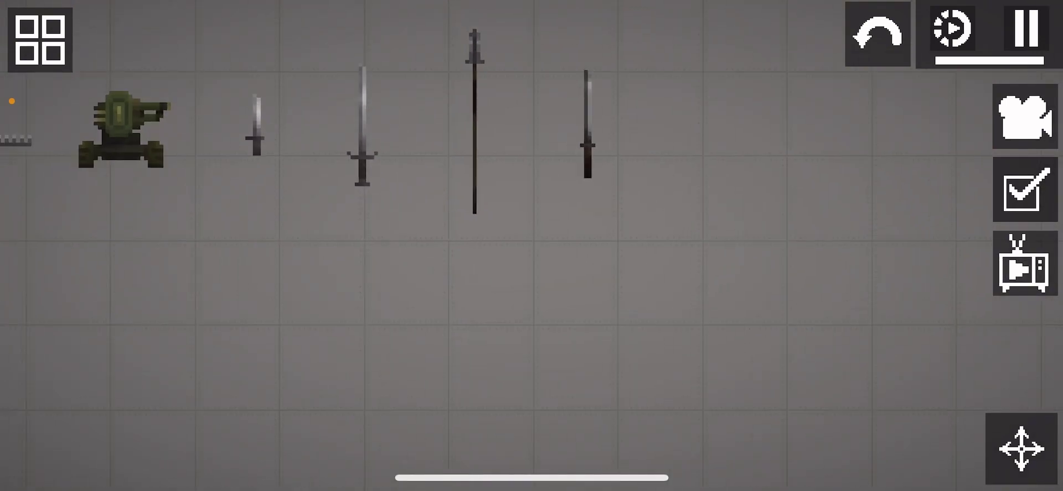
# Step: Remove the rightmost blade from the lineup and spawn a blade onto the floor
pyautogui.rightClick(586, 125)
pyautogui.click(584, 53)
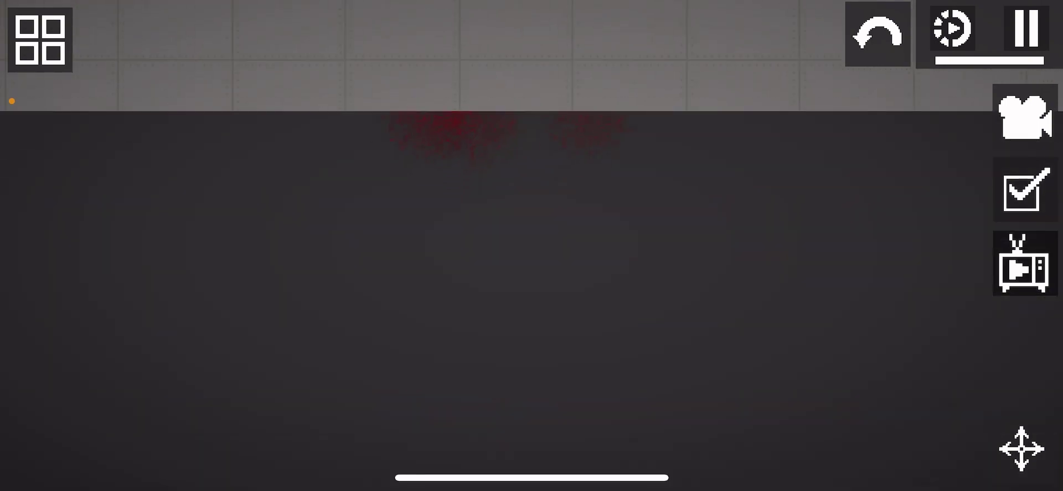
pyautogui.click(40, 40)
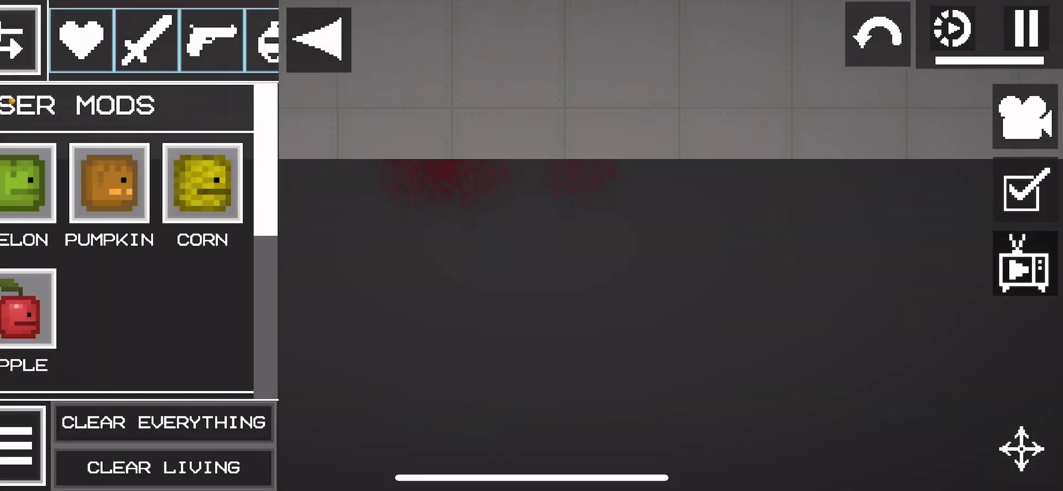
pyautogui.scroll(-5, 150, 249)
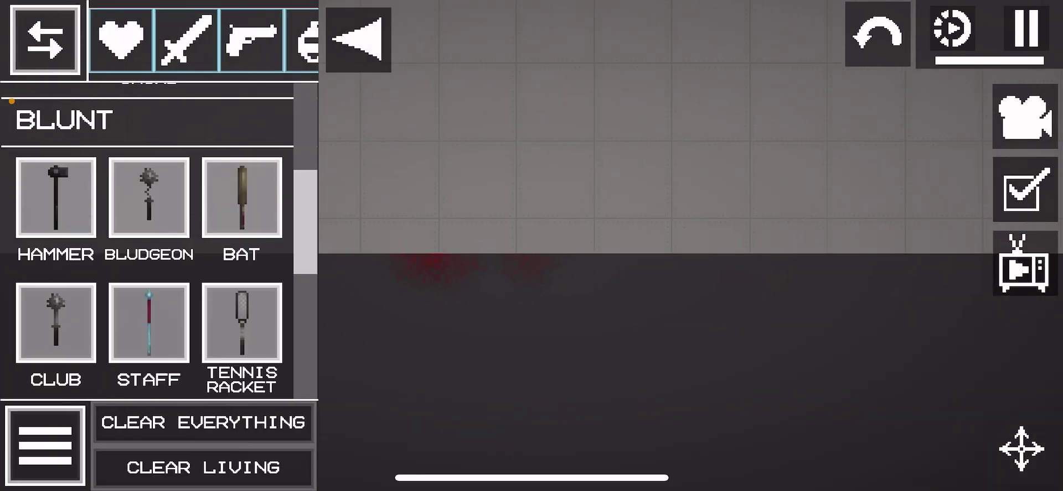
pyautogui.scroll(-3, 150, 249)
pyautogui.scroll(1, 150, 249)
pyautogui.scroll(4, 149, 249)
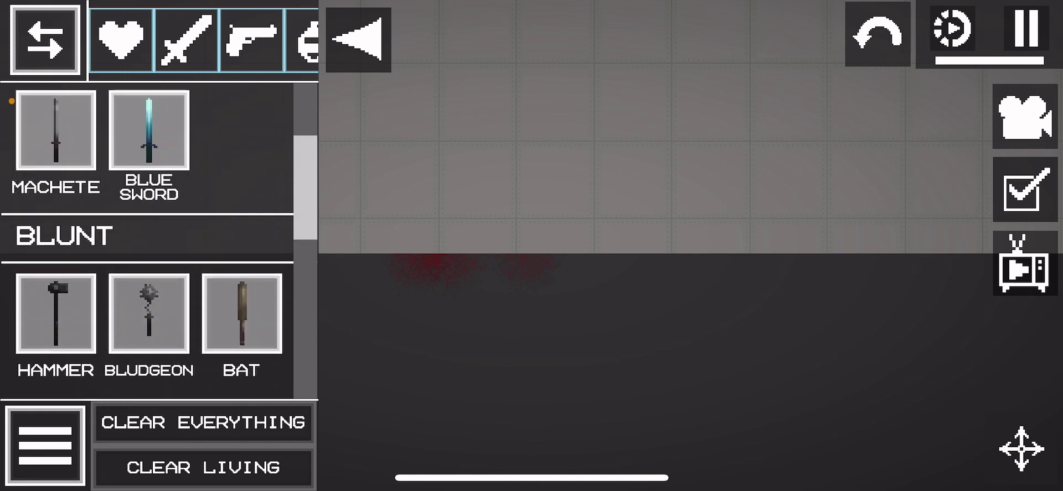
pyautogui.scroll(2, 149, 250)
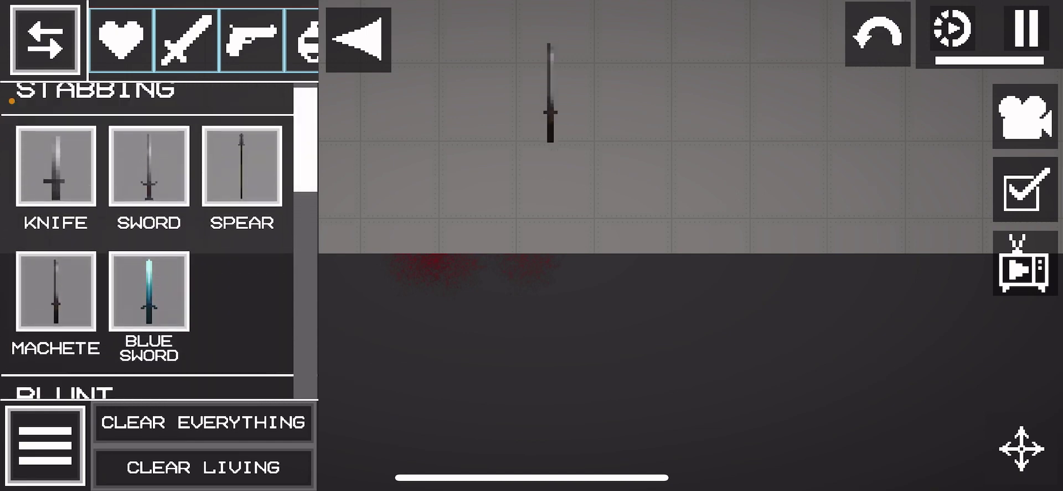
pyautogui.click(357, 39)
pyautogui.scroll(2, 582, 250)
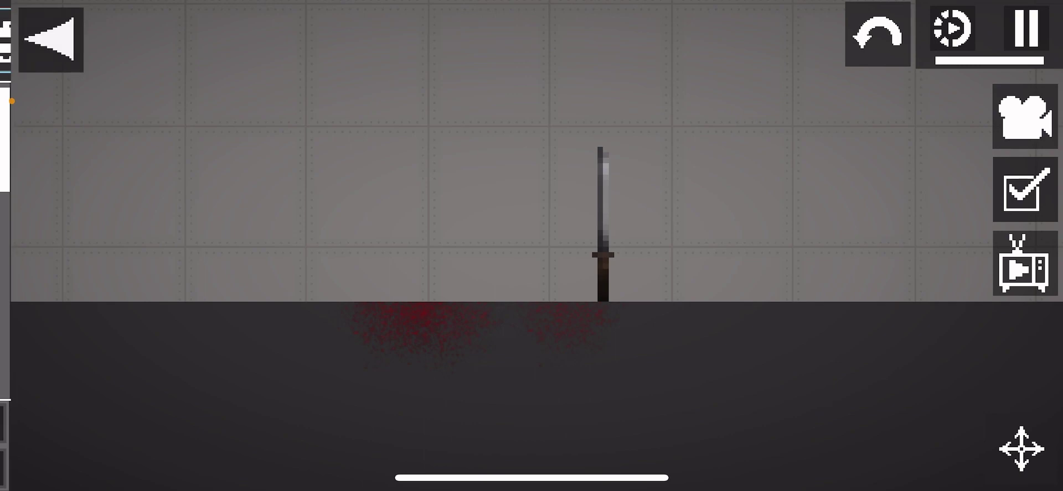
# Step: Spawn a melon holding the blade, plus a second melon in front of it
pyautogui.click(50, 39)
pyautogui.scroll(5, 149, 249)
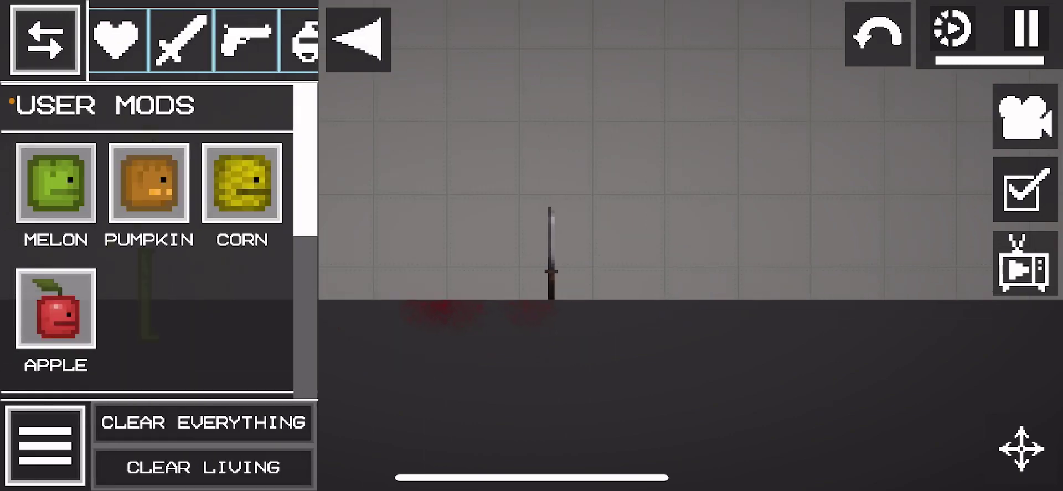
pyautogui.scroll(-5, 150, 232)
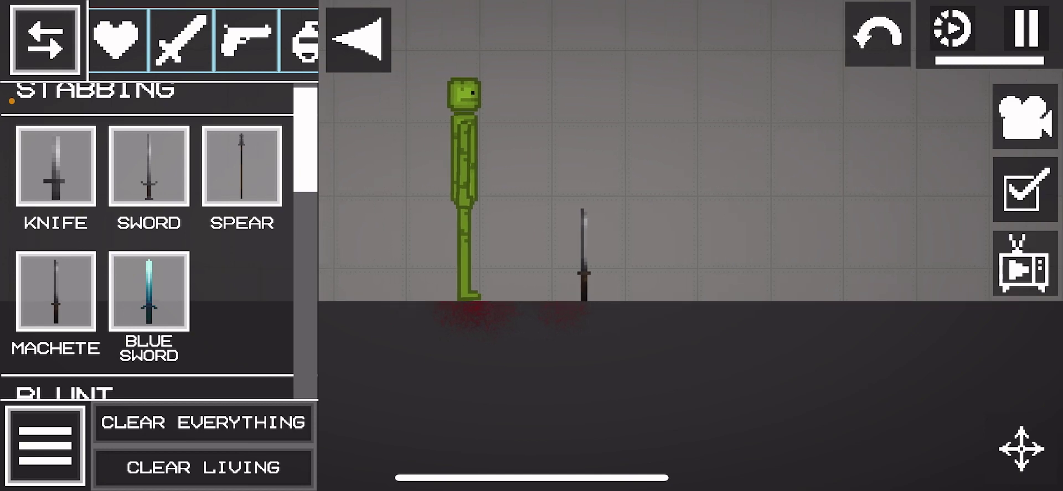
pyautogui.click(358, 38)
pyautogui.scroll(5, 532, 249)
pyautogui.scroll(2, 532, 249)
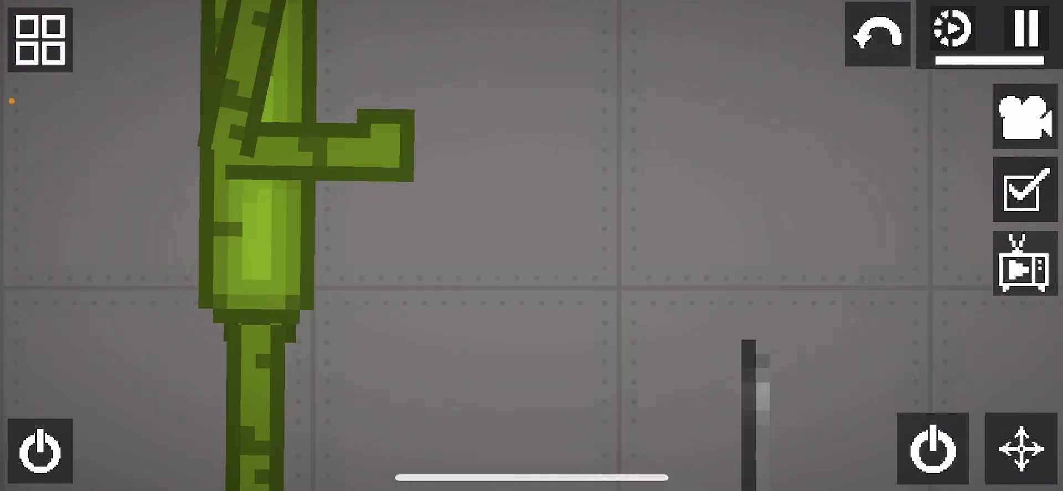
pyautogui.moveTo(755, 399); pyautogui.dragTo(386, 157)
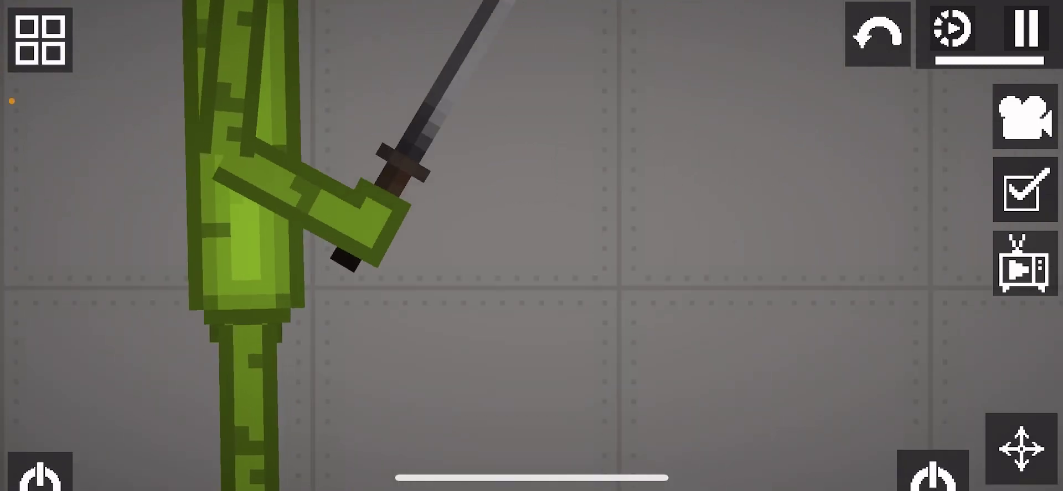
pyautogui.scroll(-5, 531, 249)
pyautogui.click(40, 39)
pyautogui.scroll(5, 149, 233)
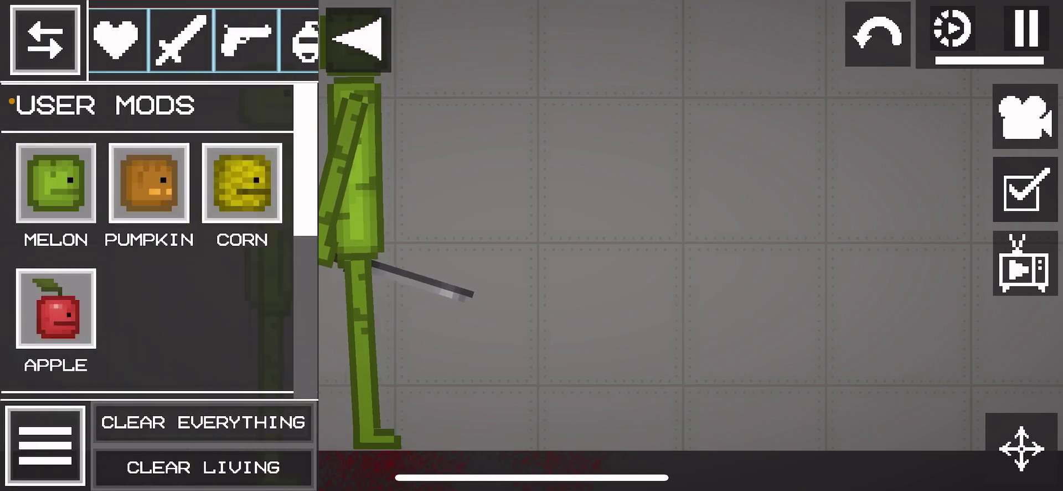
pyautogui.click(56, 183)
pyautogui.click(358, 39)
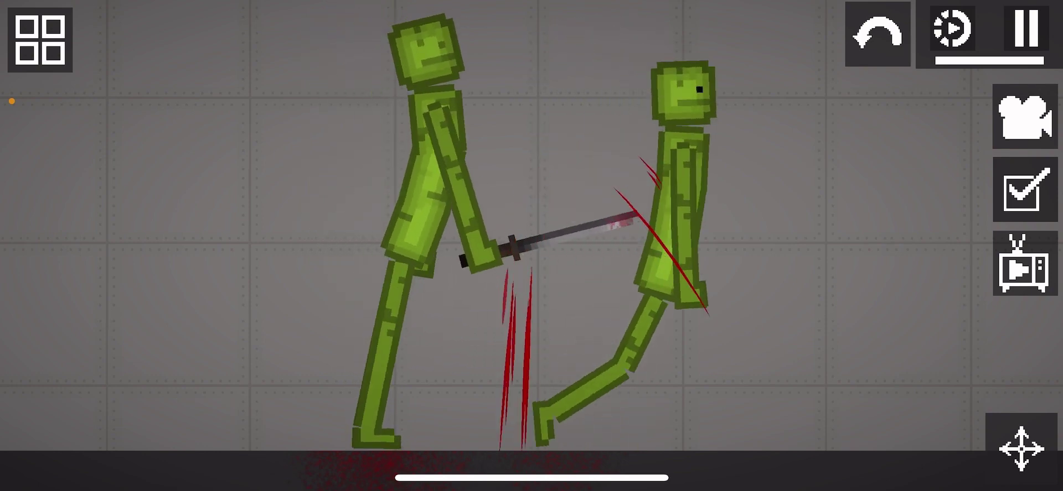
# Step: Delete the fallen melon and the held blade
pyautogui.click(913, 415)
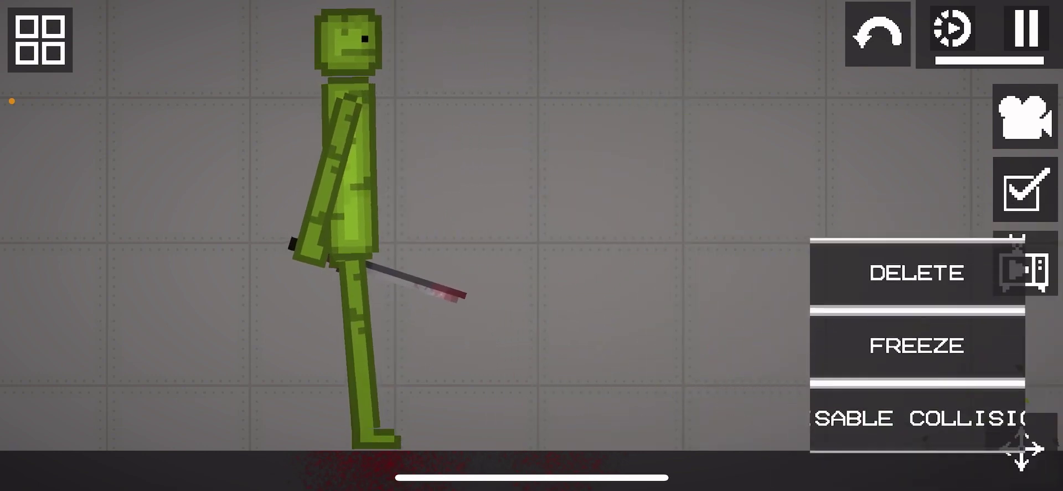
pyautogui.click(917, 272)
pyautogui.click(441, 282)
pyautogui.click(440, 172)
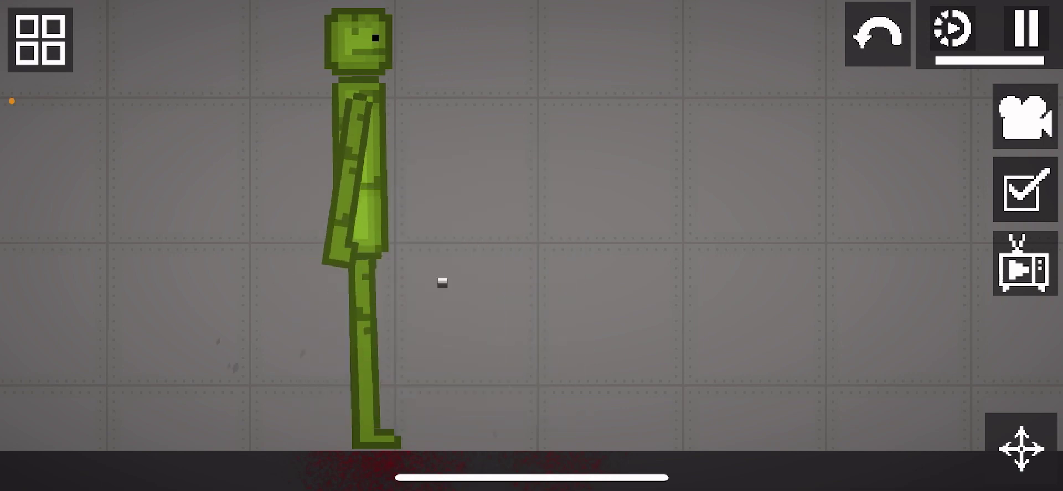
# Step: Spawn a Stabbing-category blade beside the melon, then delete the blade and the melon
pyautogui.click(40, 39)
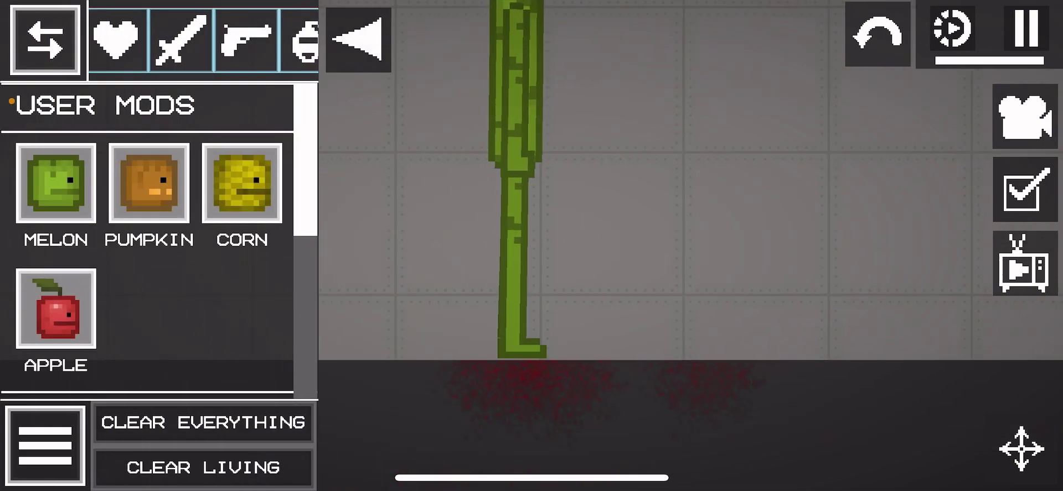
pyautogui.click(181, 39)
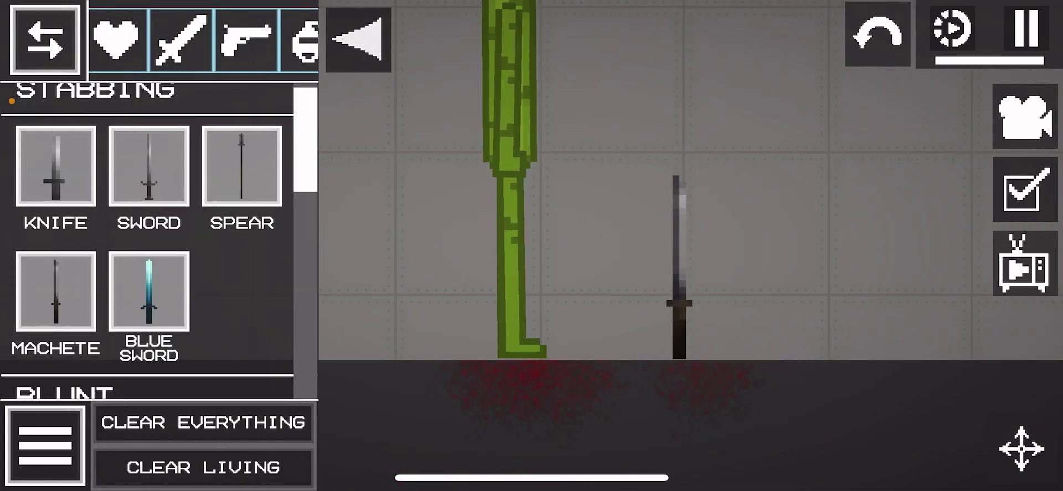
pyautogui.click(357, 39)
pyautogui.scroll(5, 601, 266)
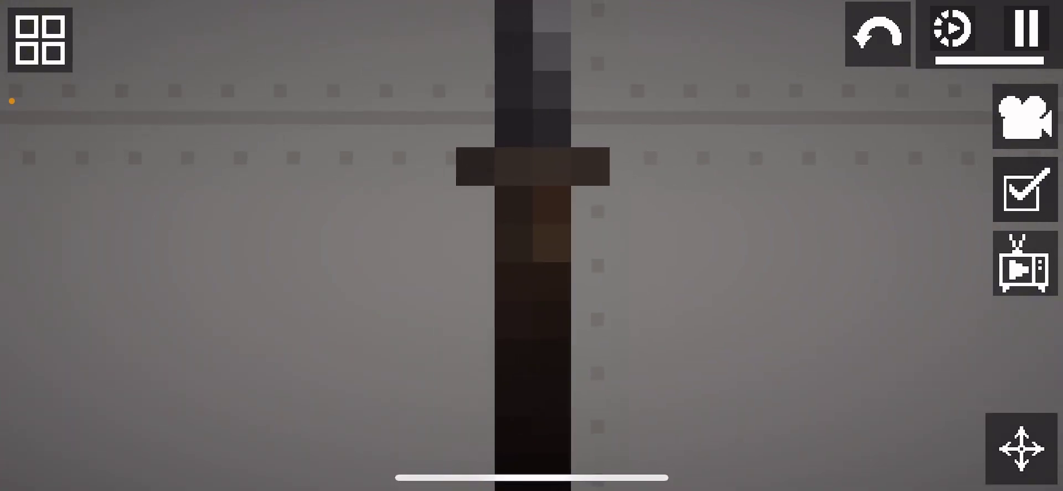
pyautogui.scroll(-5, 532, 249)
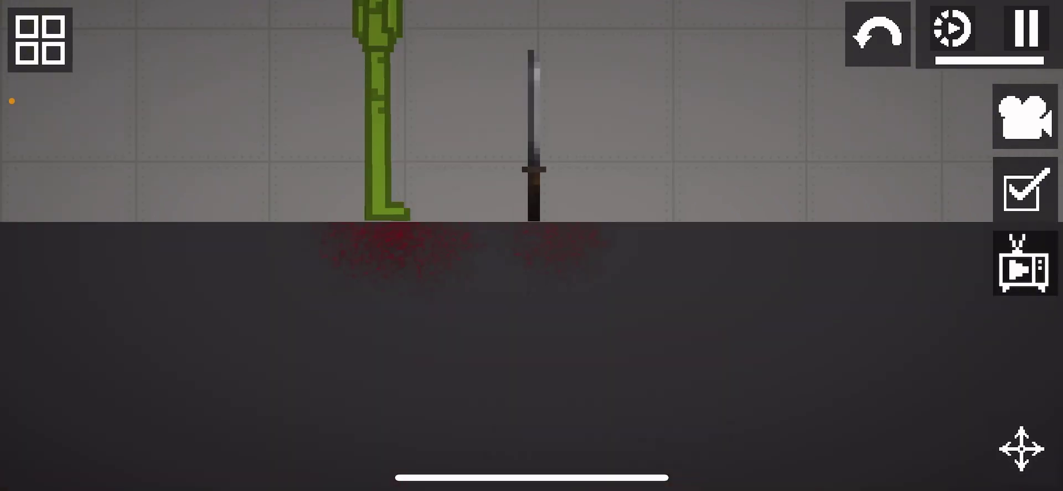
pyautogui.click(532, 126)
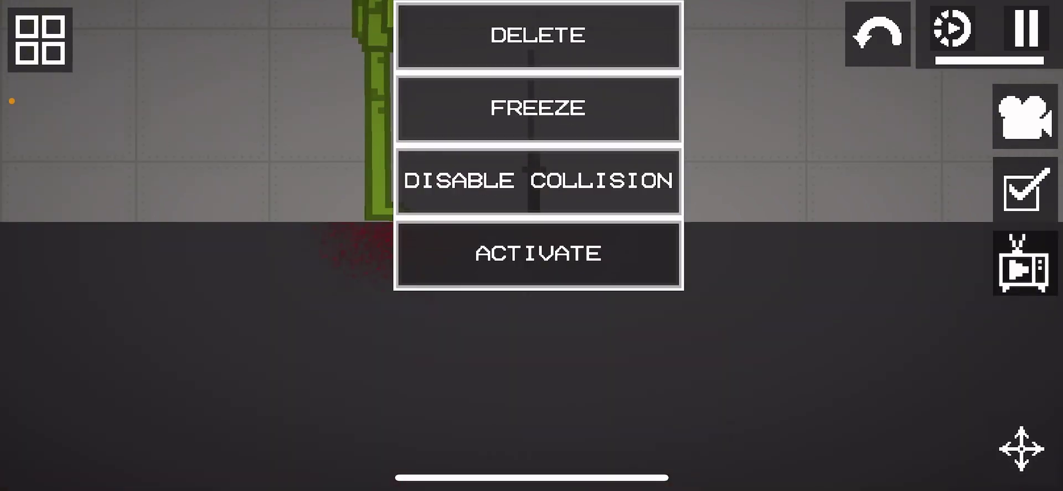
pyautogui.click(539, 35)
pyautogui.scroll(-3, 532, 249)
pyautogui.click(371, 249)
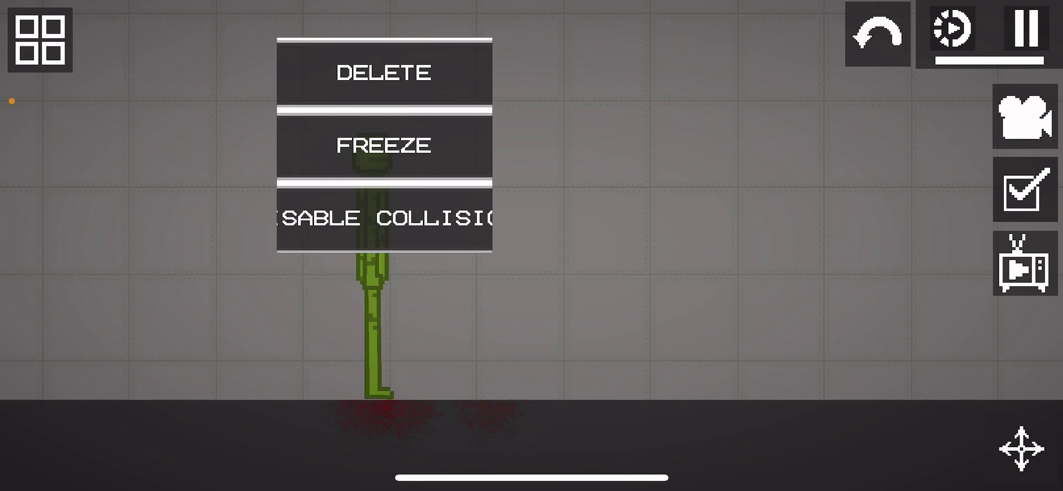
pyautogui.click(360, 52)
pyautogui.scroll(-3, 532, 249)
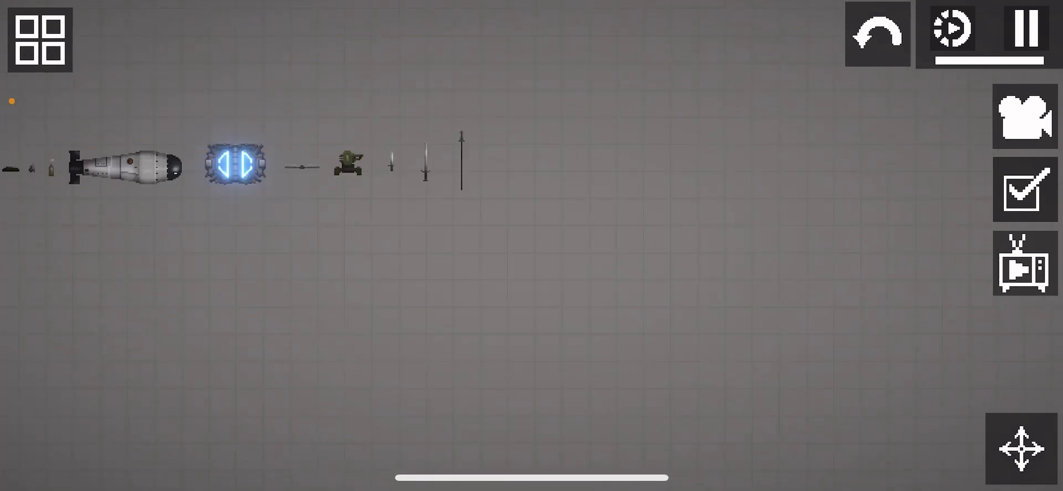
pyautogui.scroll(3, 413, 158)
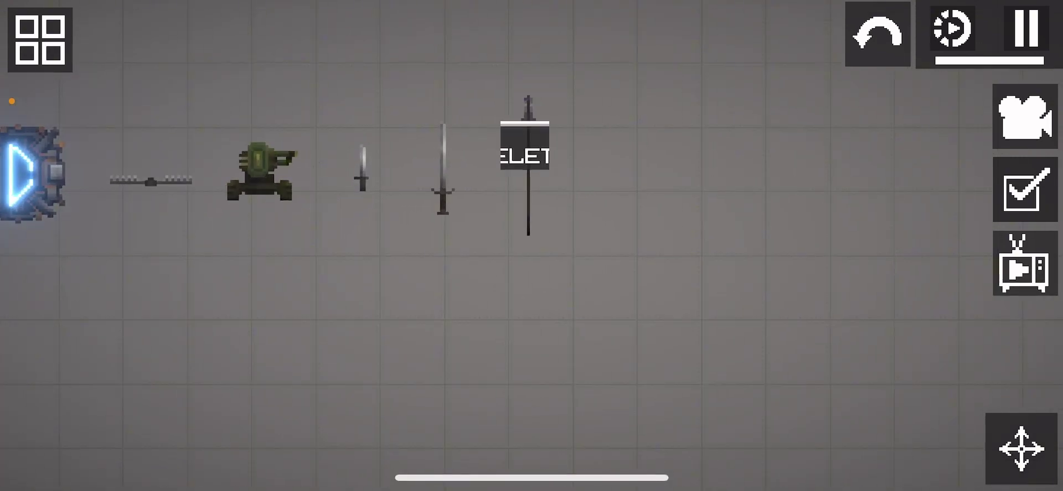
# Step: Delete a frozen lineup item and spawn a User Mods melon beside the spear
pyautogui.click(524, 167)
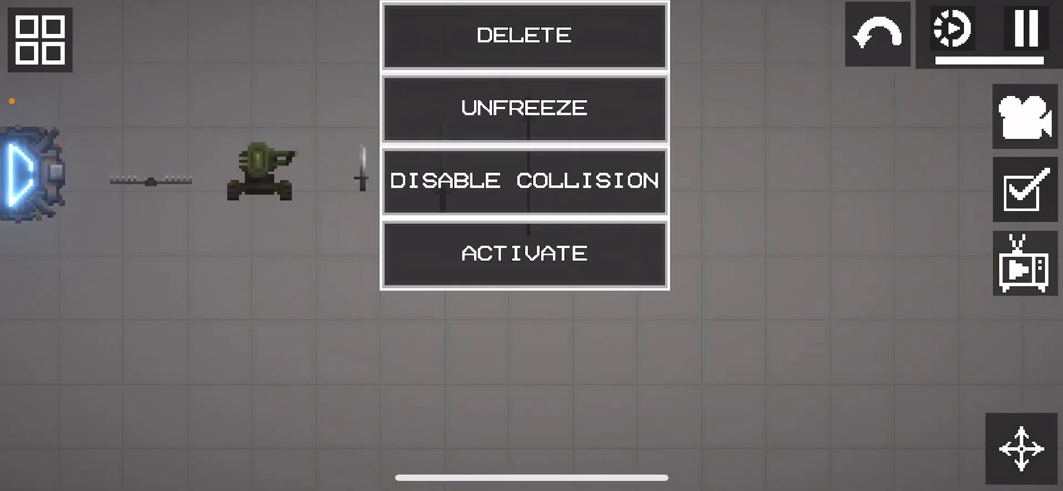
pyautogui.click(525, 36)
pyautogui.scroll(-3, 532, 249)
pyautogui.scroll(1, 531, 125)
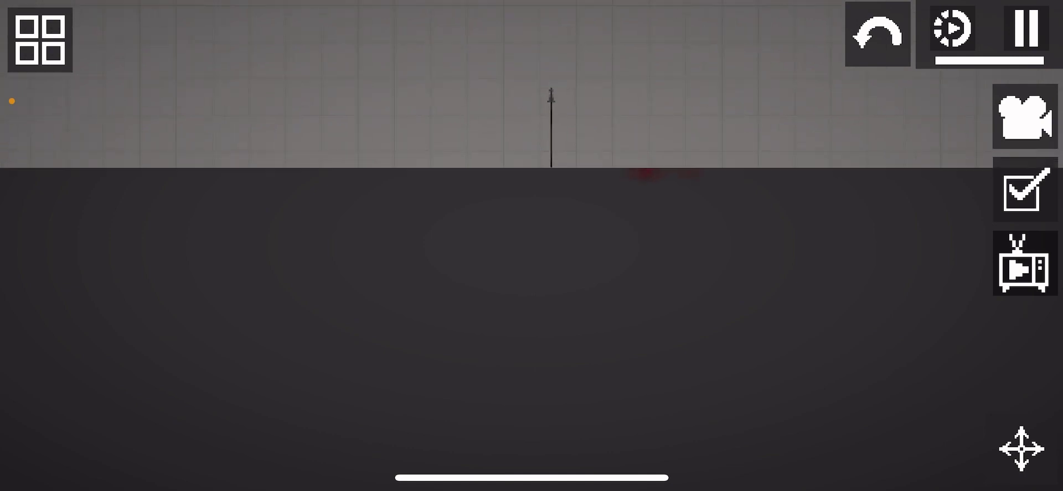
pyautogui.click(40, 39)
pyautogui.click(116, 39)
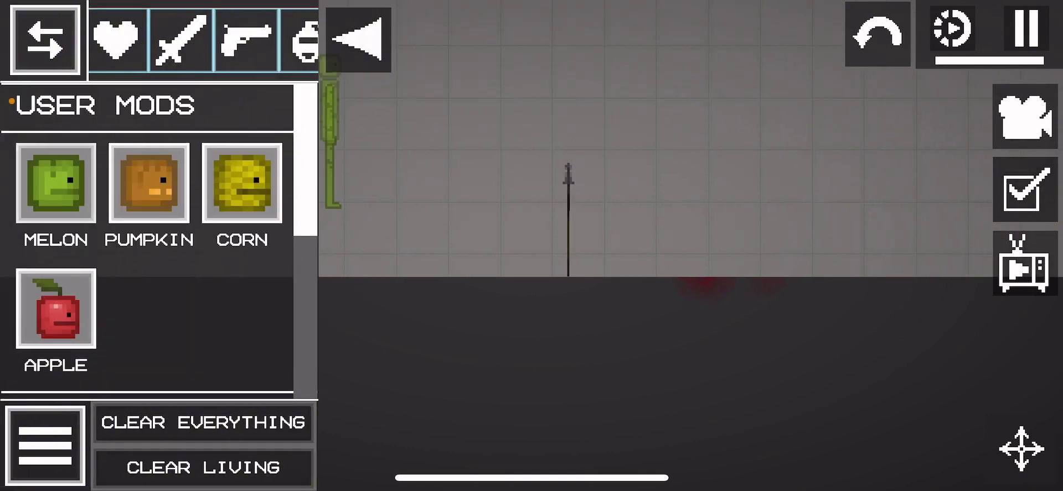
pyautogui.click(358, 39)
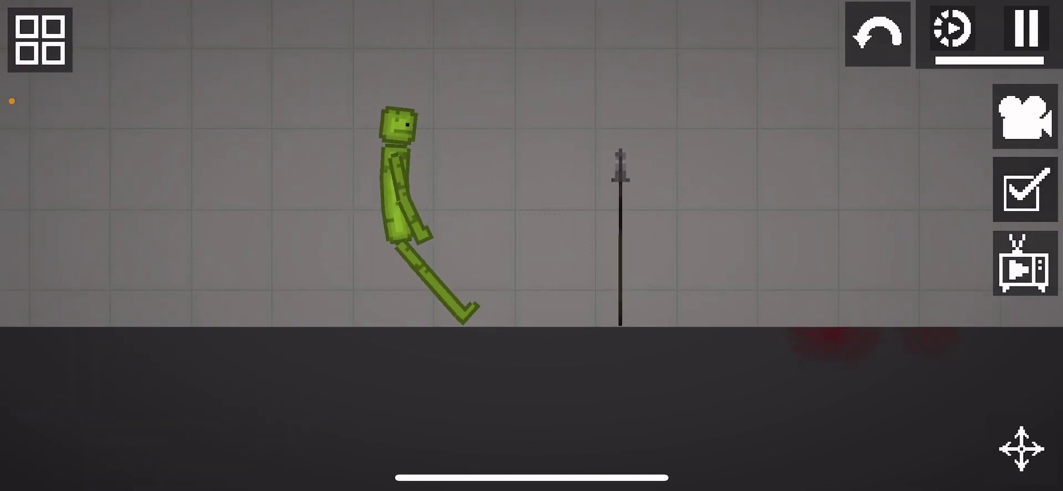
pyautogui.scroll(2, 496, 156)
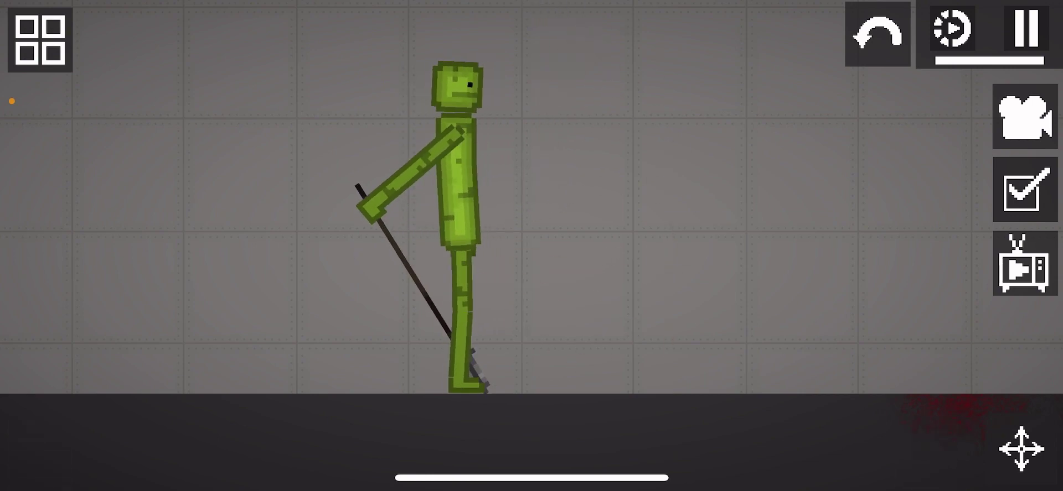
# Step: Place a second melon facing the spear holder, stab it, and box-select both melons
pyautogui.click(40, 39)
pyautogui.moveTo(569, 213); pyautogui.dragTo(718, 224)
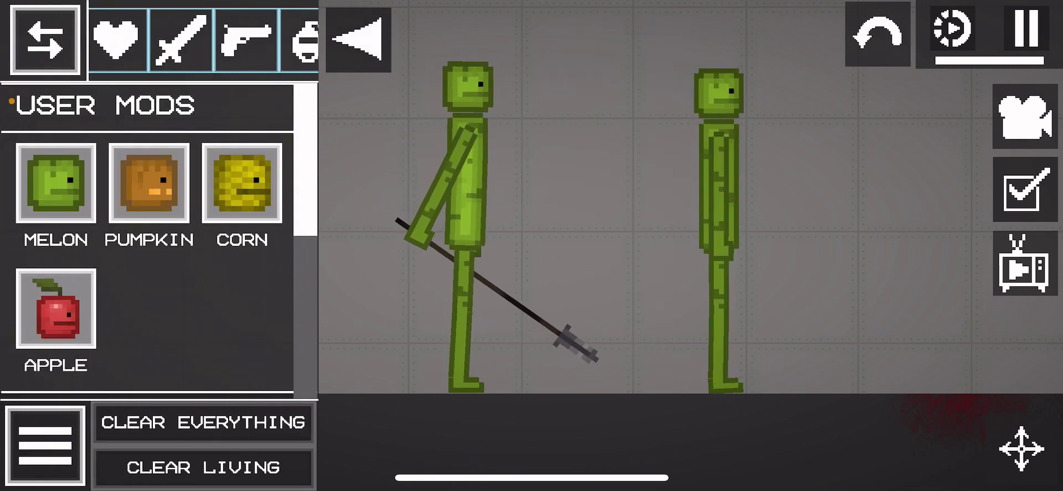
pyautogui.click(358, 39)
pyautogui.moveTo(585, 344); pyautogui.dragTo(685, 146)
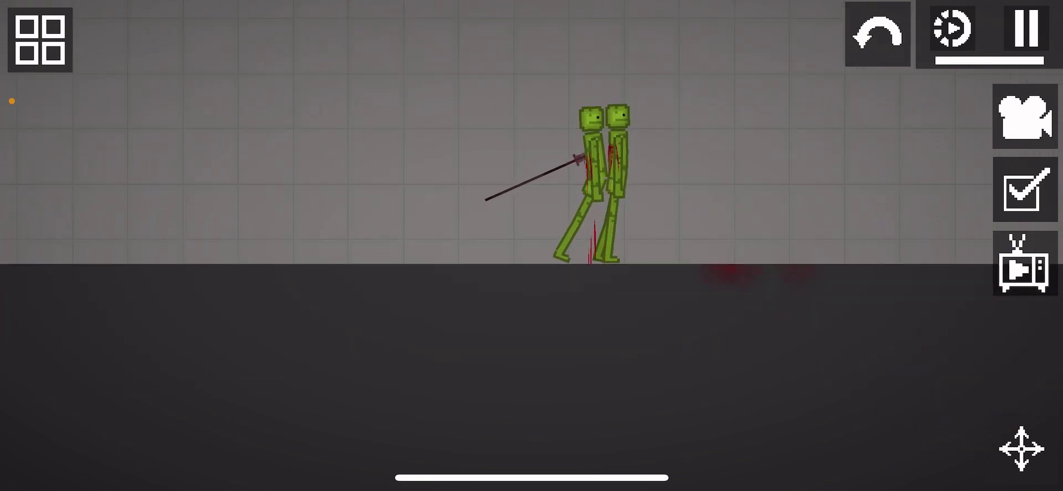
pyautogui.moveTo(413, 124); pyautogui.dragTo(707, 334)
# Step: Delete the stabbed melons' bodies and their remaining heads
pyautogui.click(598, 191)
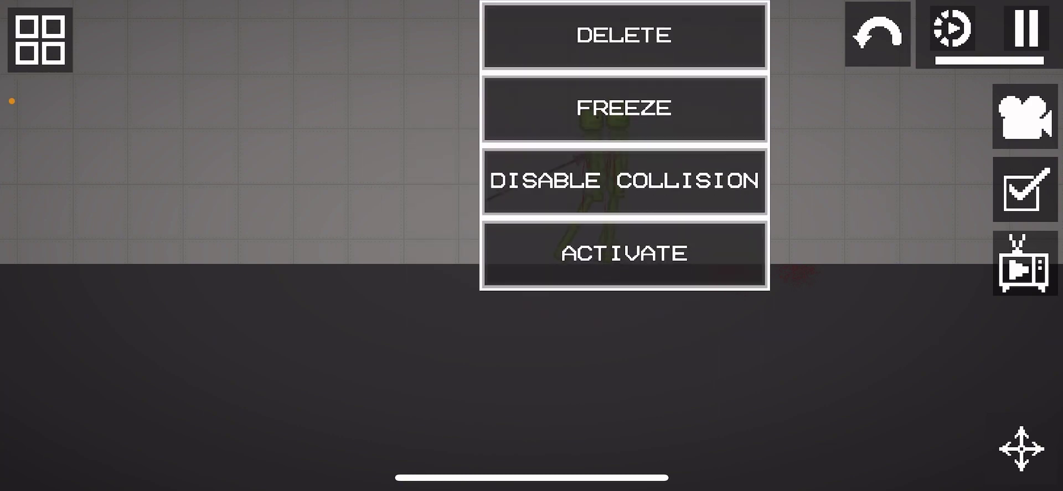
pyautogui.click(624, 35)
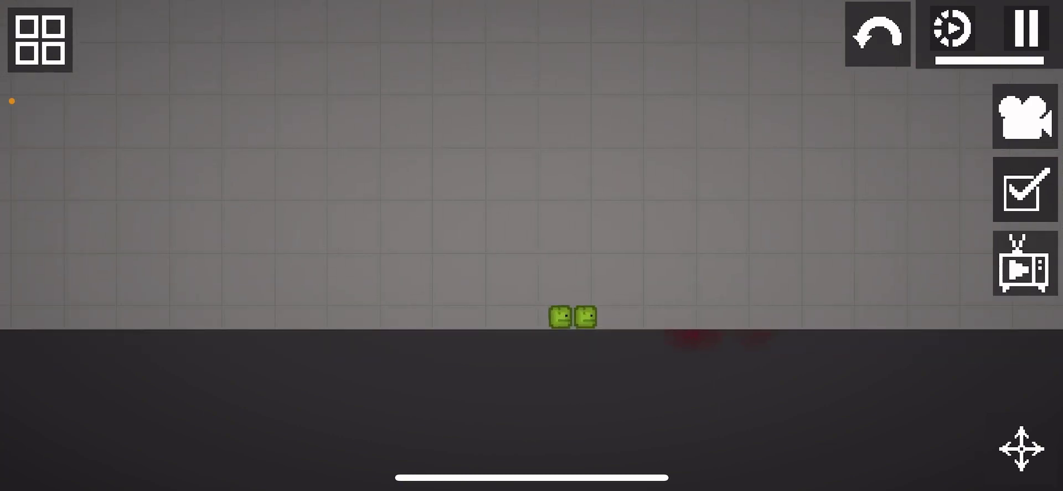
pyautogui.click(572, 316)
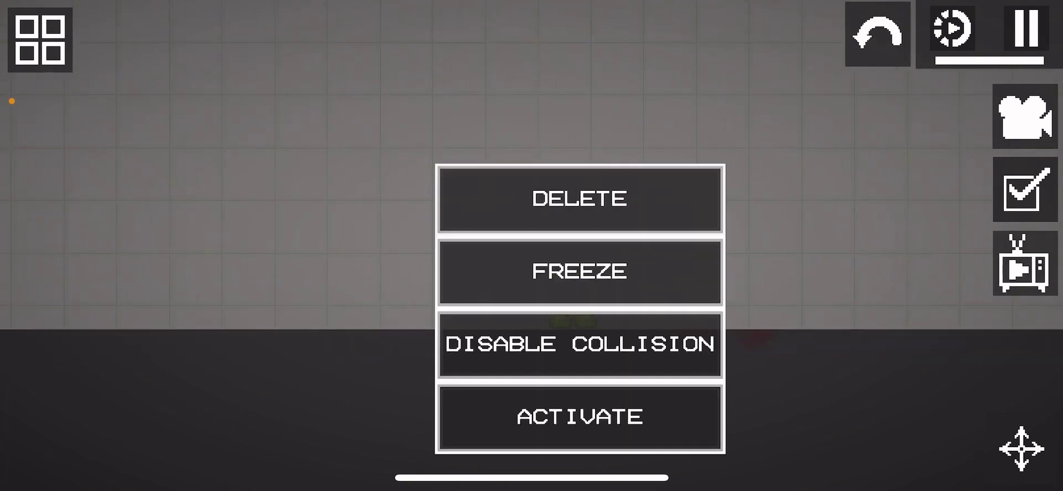
pyautogui.click(581, 200)
pyautogui.scroll(5, 461, 186)
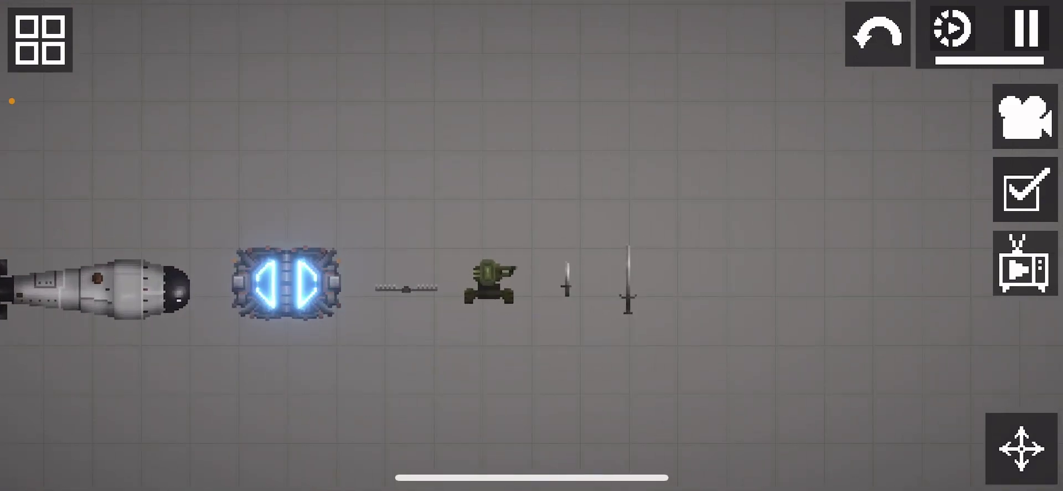
# Step: Delete the long sword from the lineup and place a Stabbing-category sword on the ground
pyautogui.click(627, 282)
pyautogui.click(634, 147)
pyautogui.scroll(-5, 531, 249)
pyautogui.click(40, 39)
pyautogui.scroll(5, 664, 249)
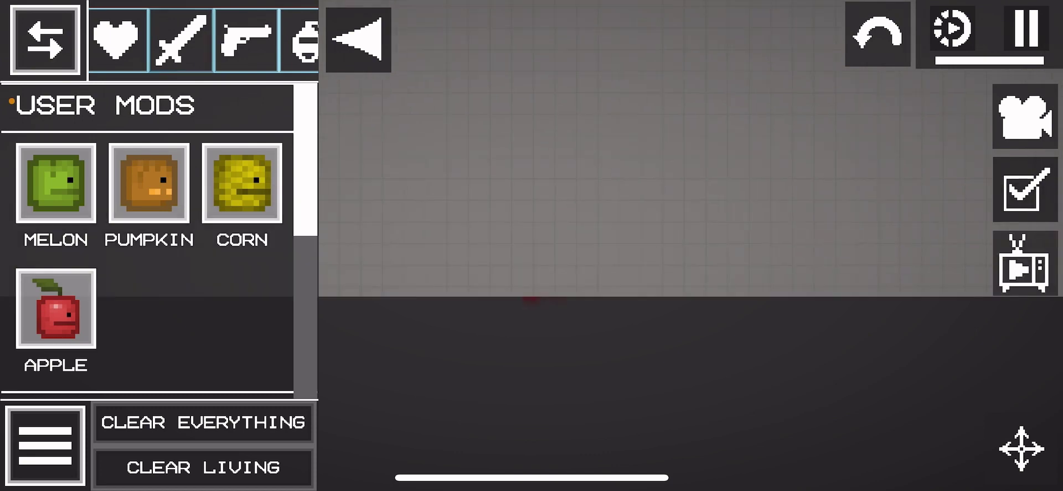
pyautogui.click(180, 39)
pyautogui.click(358, 40)
pyautogui.scroll(3, 581, 291)
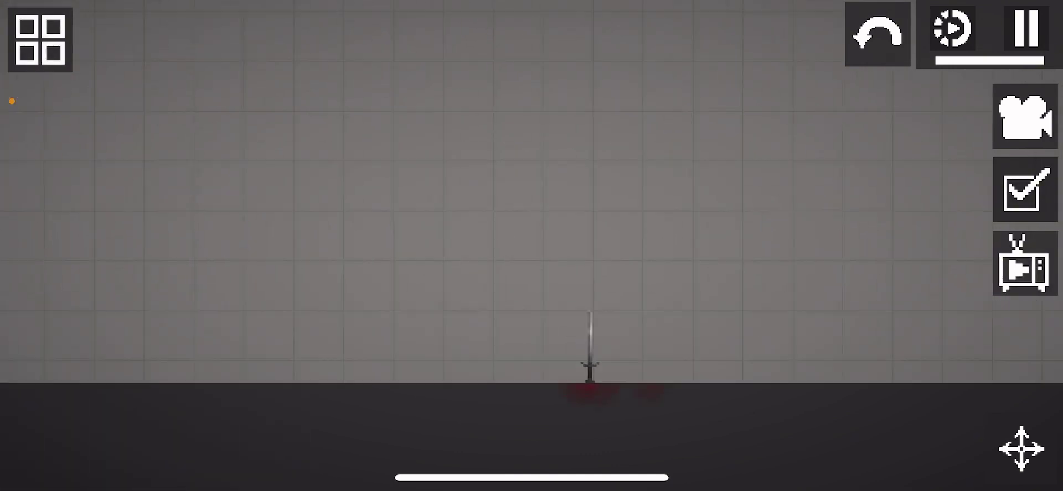
# Step: Spawn a melon to hold the sword and a second melon to its right
pyautogui.click(40, 35)
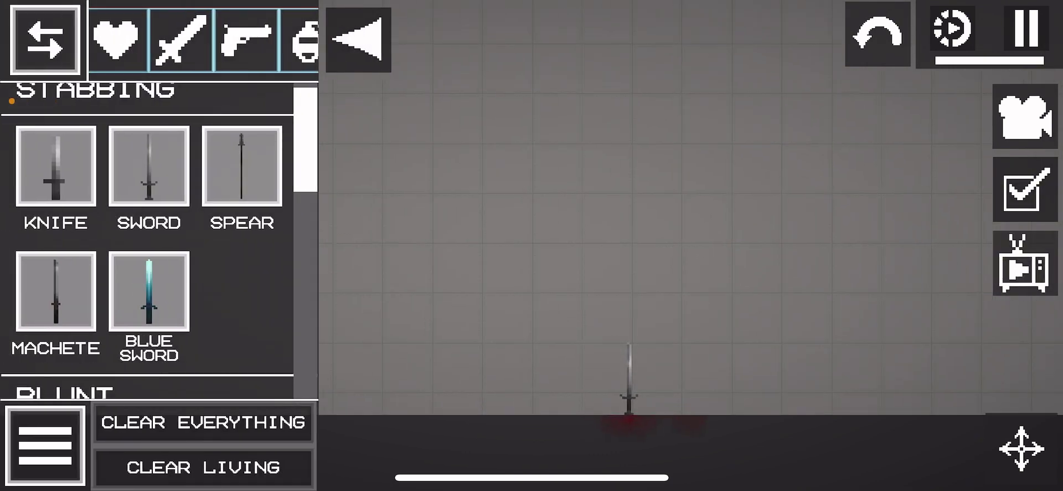
pyautogui.click(44, 39)
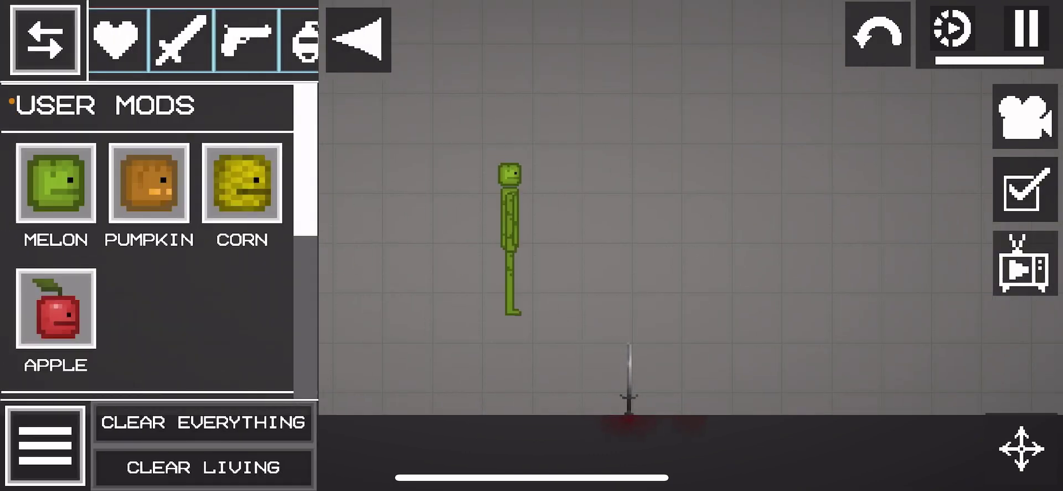
pyautogui.click(358, 39)
pyautogui.scroll(5, 531, 250)
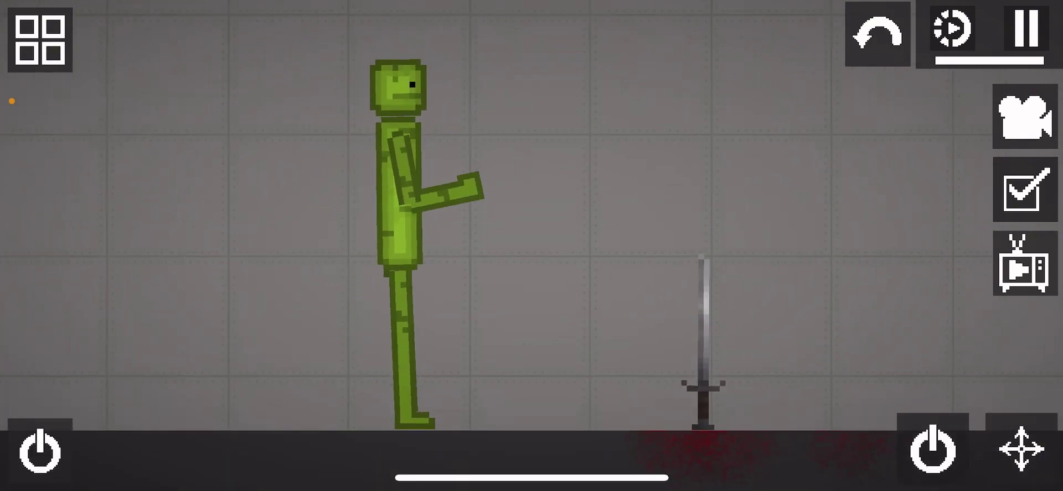
pyautogui.click(39, 39)
pyautogui.click(56, 183)
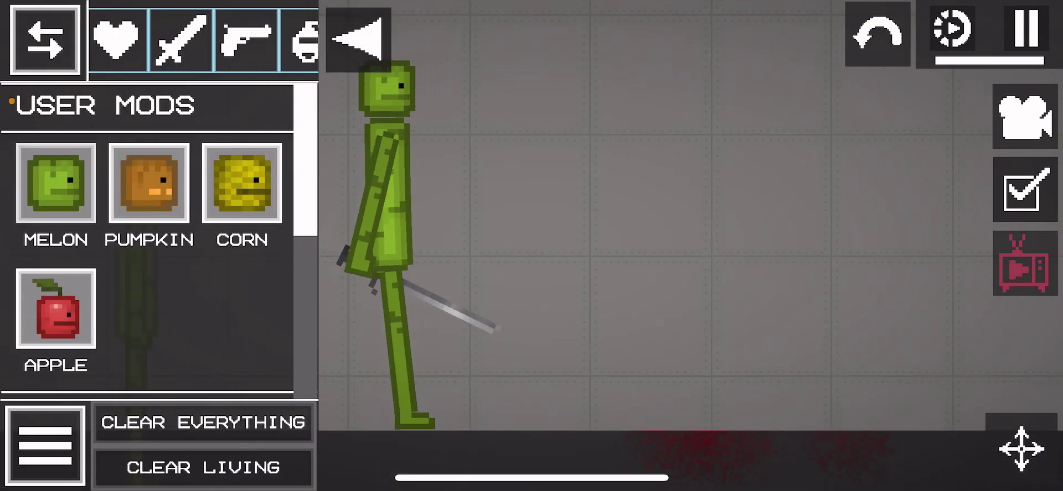
pyautogui.moveTo(513, 245); pyautogui.dragTo(625, 242)
pyautogui.click(358, 38)
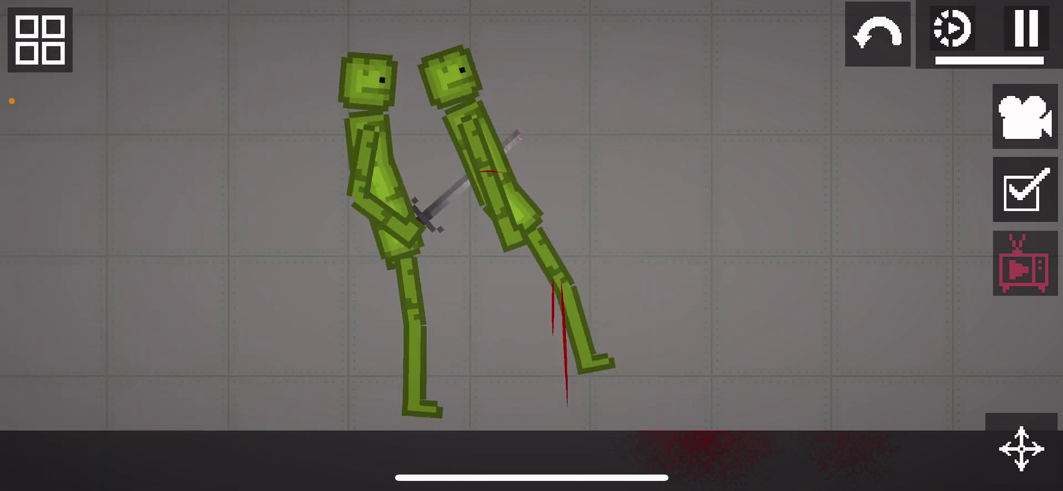
# Step: Delete the stabbed melon and remove the sword from the survivor's hand
pyautogui.click(500, 166)
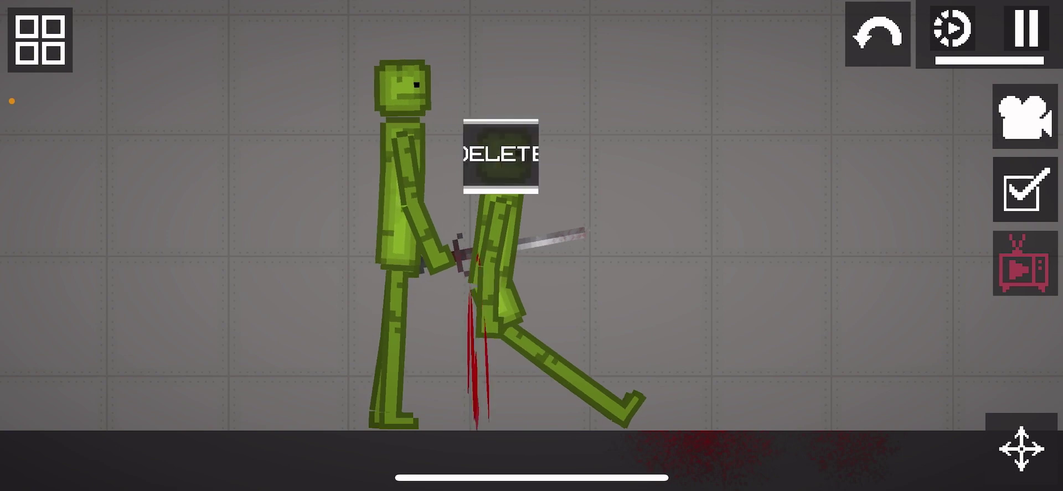
pyautogui.click(500, 45)
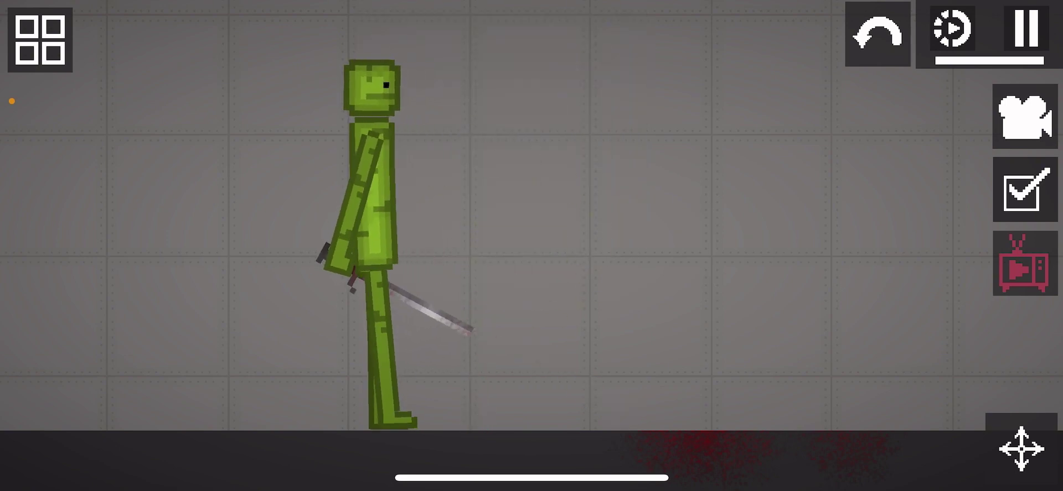
pyautogui.click(439, 312)
pyautogui.click(451, 230)
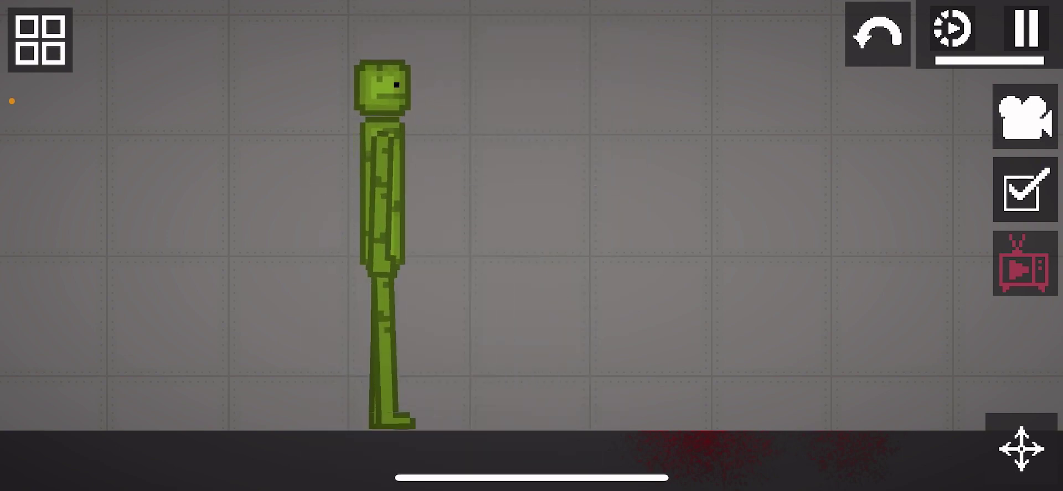
# Step: Place a fresh sword from the stabbing weapons category beside the melon
pyautogui.click(41, 40)
pyautogui.click(180, 41)
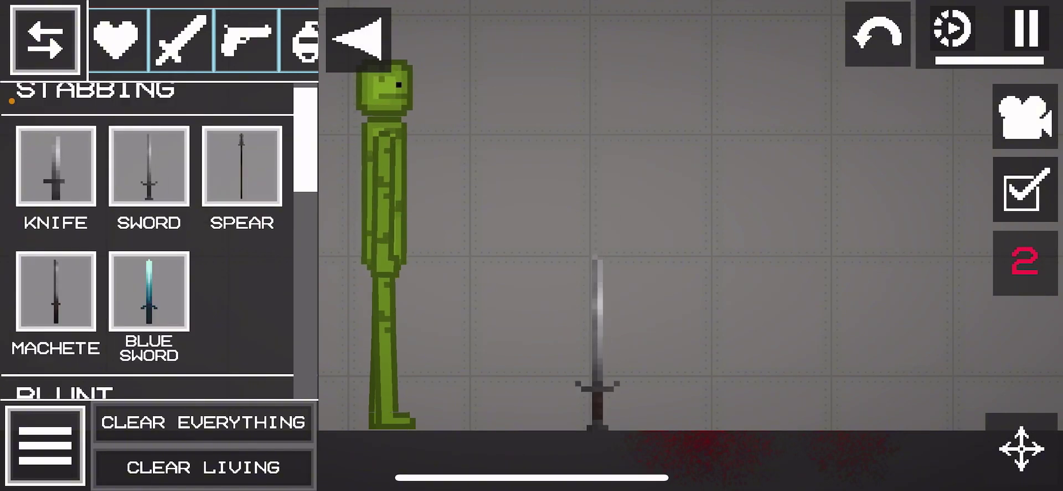
pyautogui.click(357, 38)
# Step: Recentre the view, delete the melon, and bring up the lineup sword's action menu
pyautogui.moveTo(747, 249); pyautogui.dragTo(680, 140)
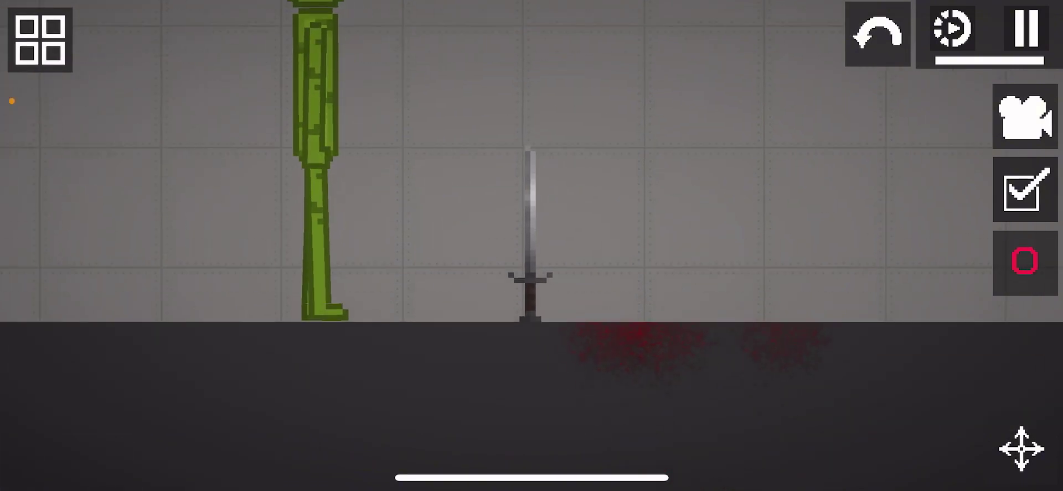
pyautogui.scroll(2, 529, 249)
pyautogui.scroll(3, 530, 249)
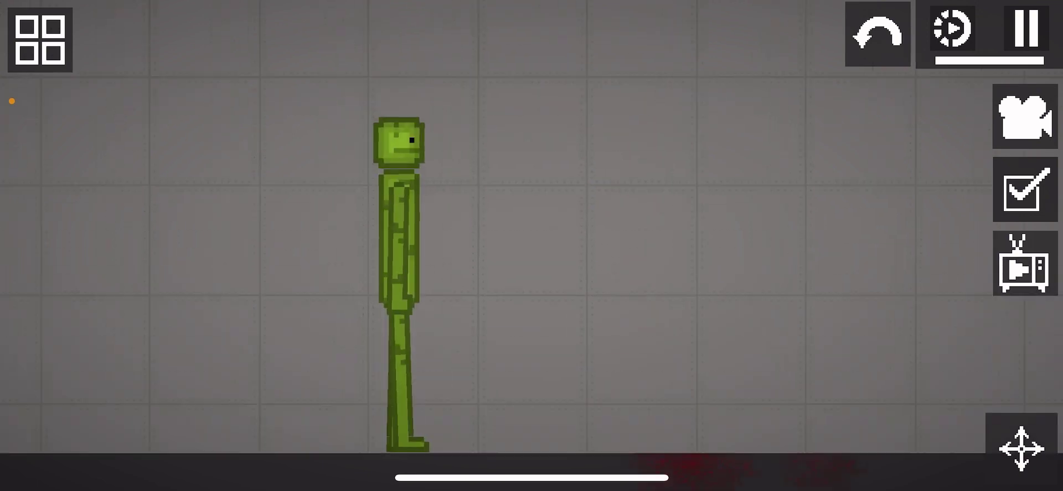
pyautogui.rightClick(398, 233)
pyautogui.click(396, 36)
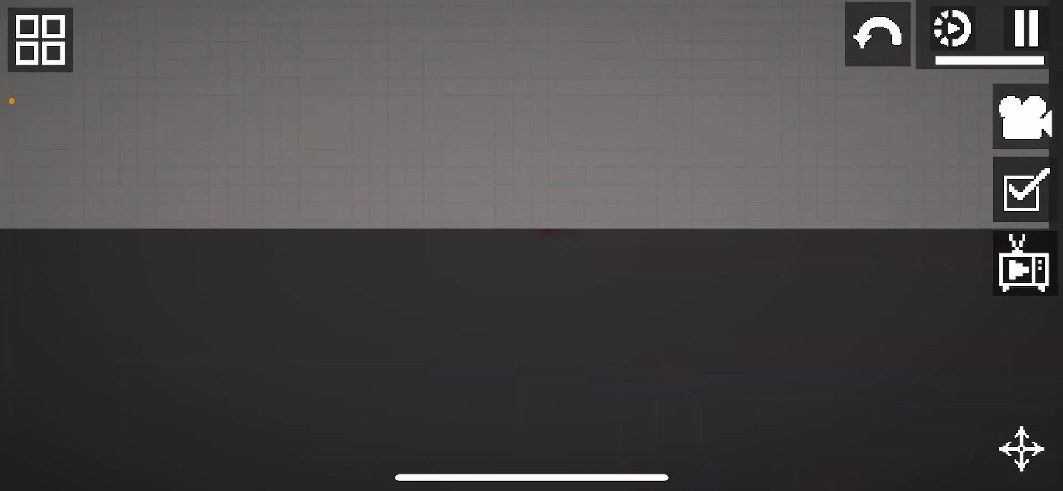
pyautogui.scroll(-5, 532, 250)
pyautogui.scroll(1, 531, 250)
pyautogui.scroll(2, 371, 192)
pyautogui.scroll(3, 372, 192)
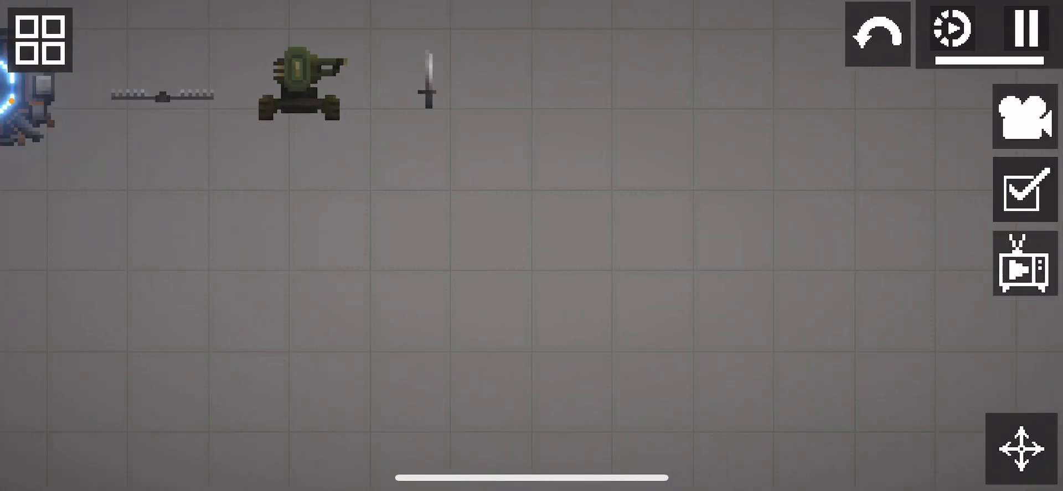
pyautogui.rightClick(573, 125)
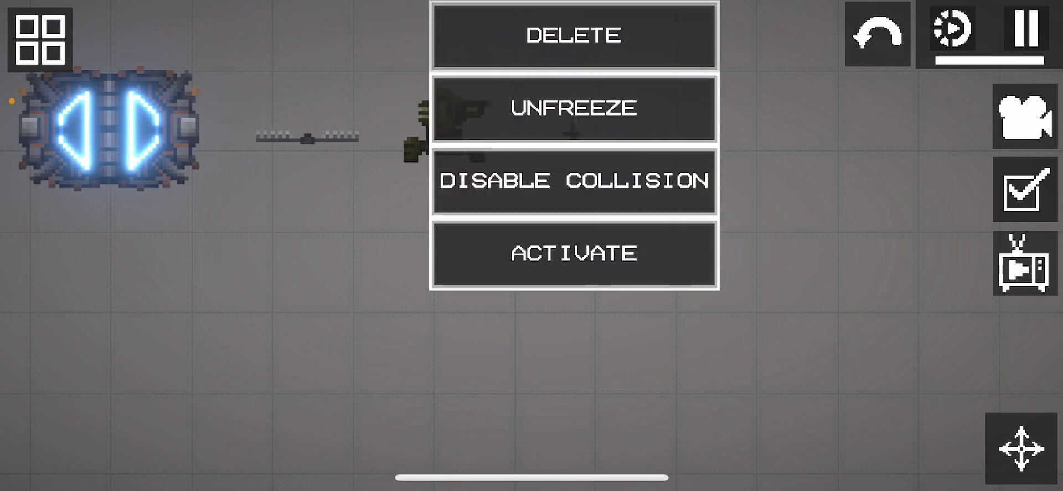
pyautogui.scroll(-5, 506, 207)
pyautogui.scroll(-3, 532, 249)
pyautogui.scroll(3, 532, 249)
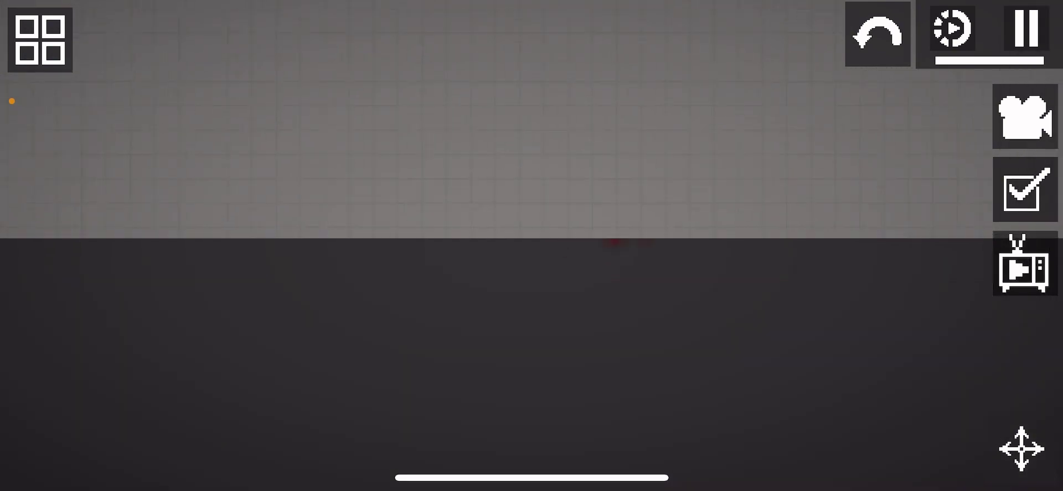
pyautogui.click(41, 38)
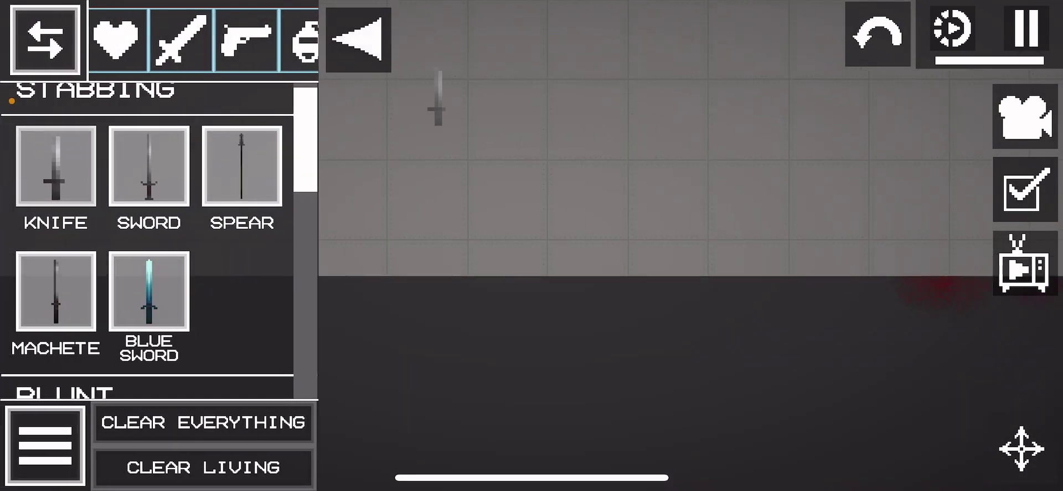
# Step: Spawn a second melon on the right and swing the knife arm up to stab it
pyautogui.click(117, 38)
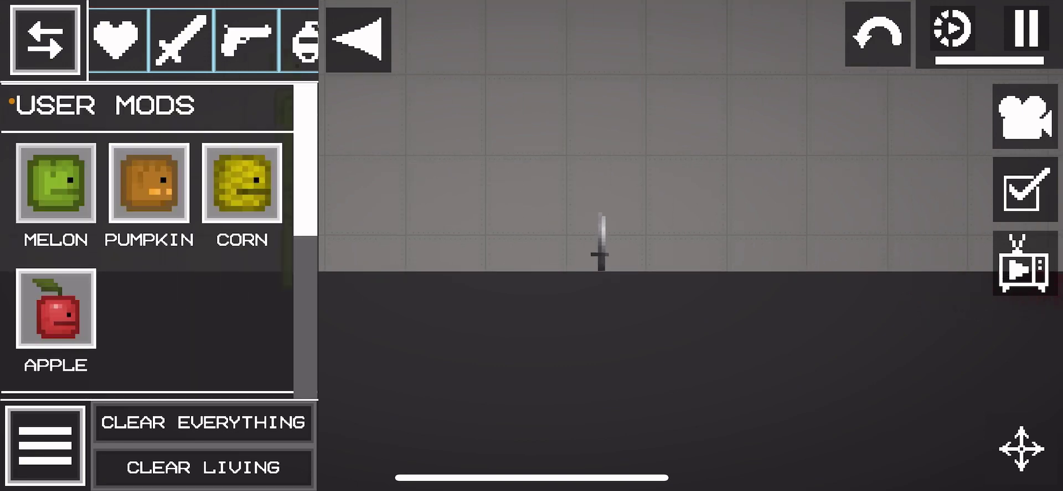
pyautogui.click(359, 39)
pyautogui.scroll(5, 601, 241)
pyautogui.scroll(2, 601, 241)
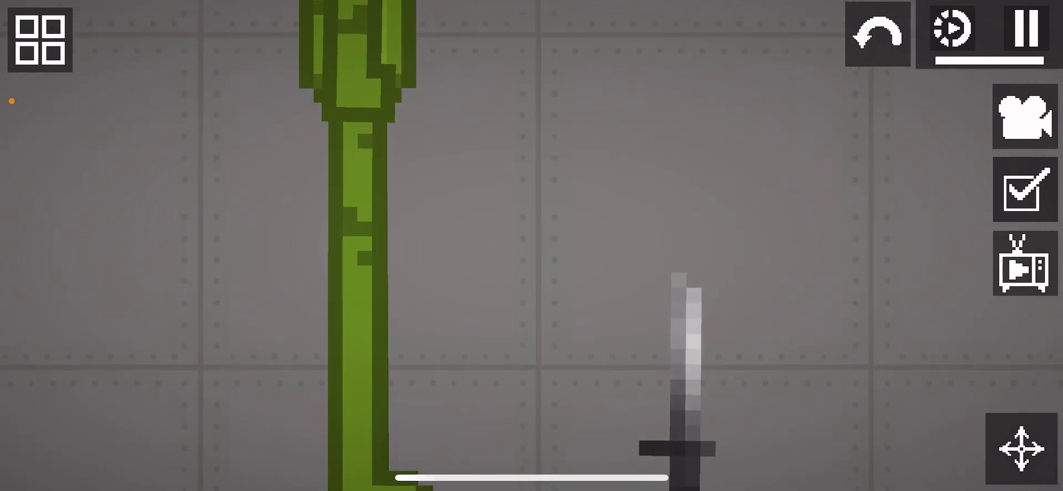
pyautogui.scroll(2, 532, 249)
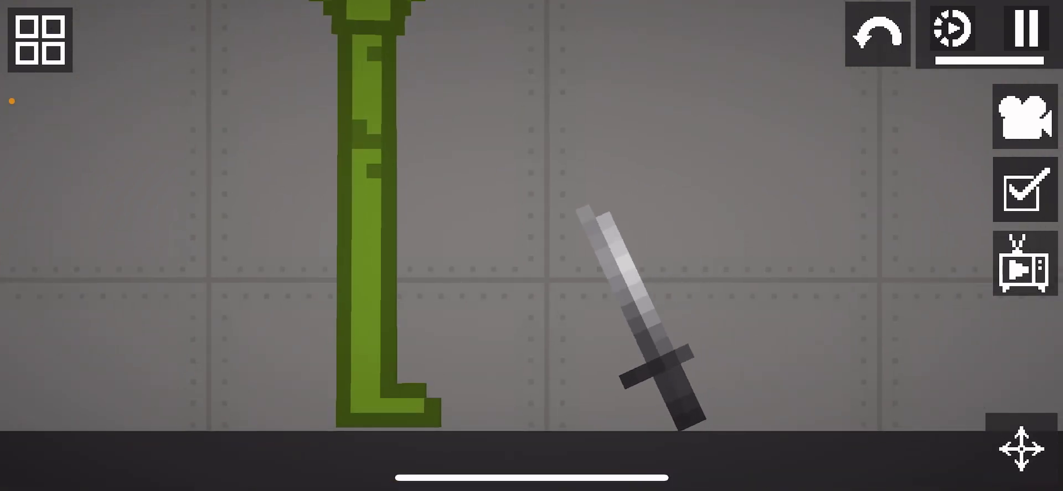
pyautogui.scroll(-5, 531, 249)
pyautogui.scroll(3, 531, 250)
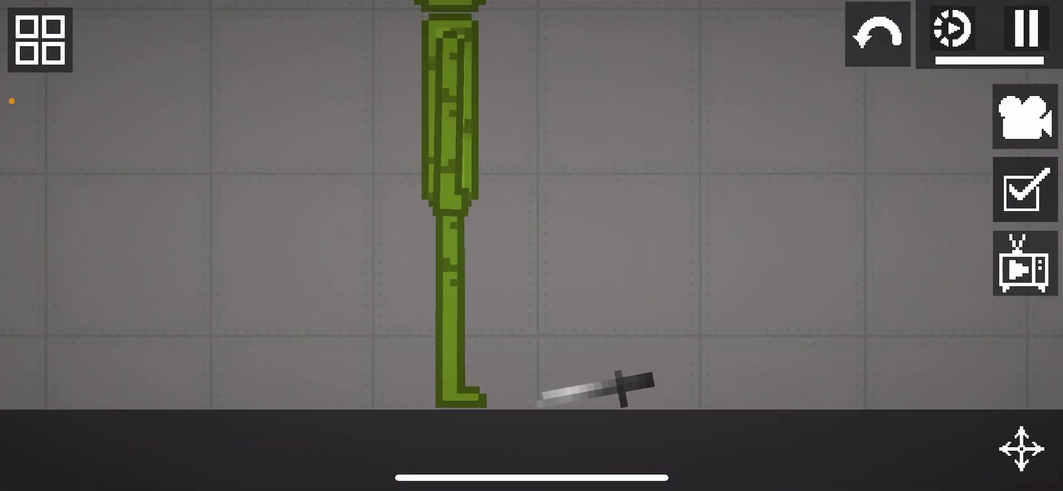
pyautogui.click(40, 40)
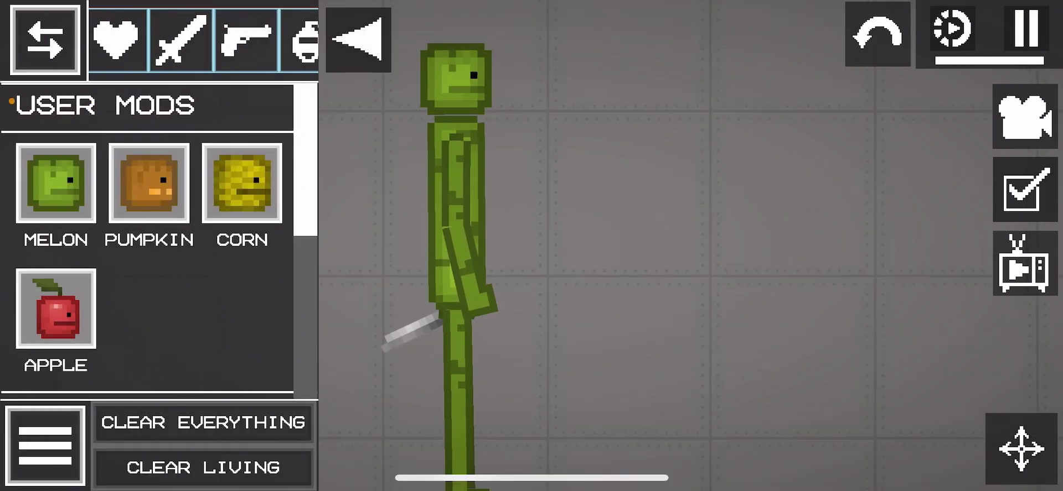
pyautogui.click(58, 178)
pyautogui.moveTo(671, 208); pyautogui.dragTo(754, 208)
pyautogui.scroll(2, 532, 249)
pyautogui.click(226, 40)
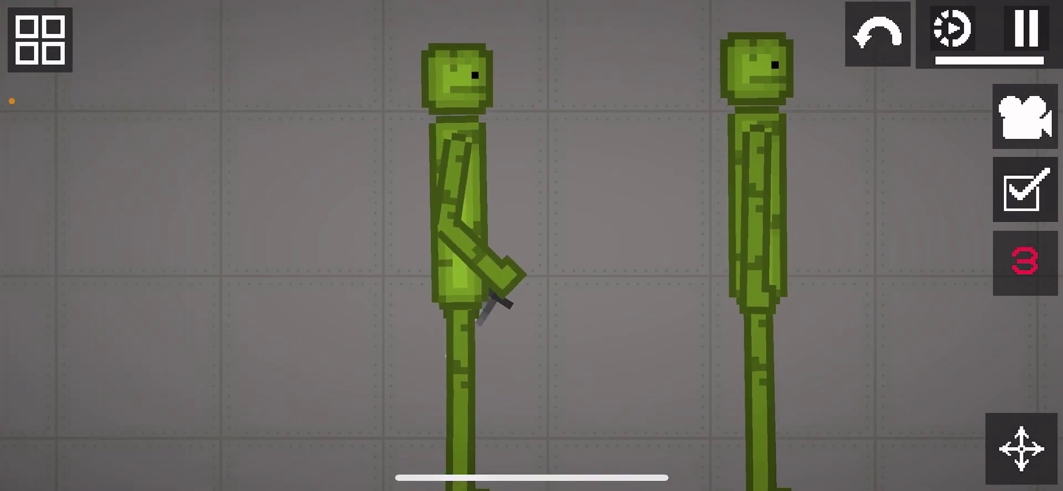
pyautogui.moveTo(487, 280)
pyautogui.mouseDown()
pyautogui.moveTo(569, 179)
pyautogui.moveTo(577, 41)
pyautogui.mouseUp()
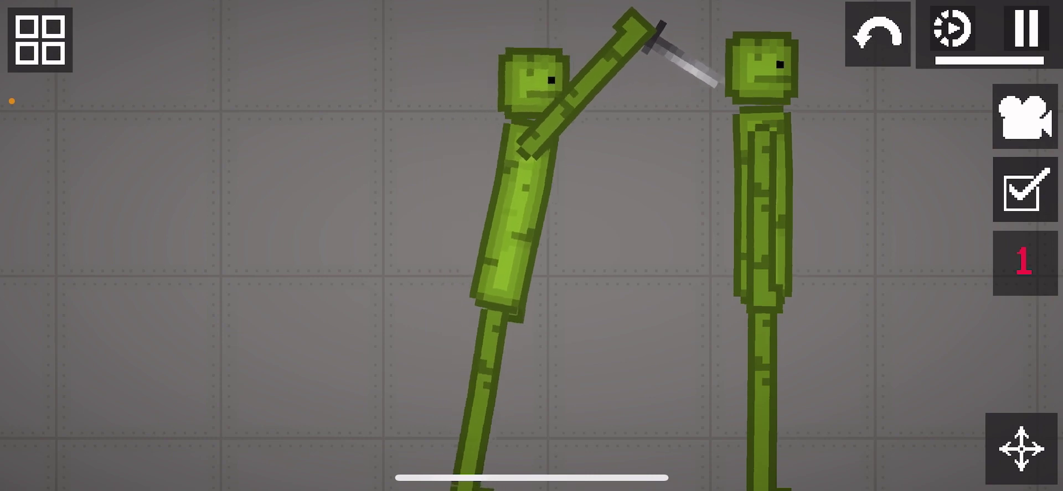
pyautogui.scroll(-2, 532, 249)
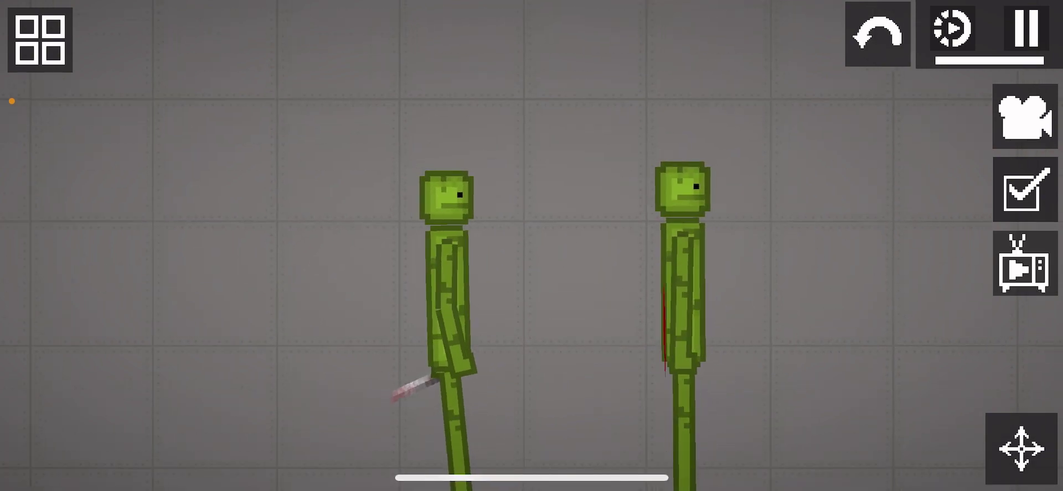
pyautogui.moveTo(436, 375)
pyautogui.mouseDown()
pyautogui.moveTo(569, 208)
pyautogui.moveTo(553, 99)
pyautogui.moveTo(570, 131)
pyautogui.moveTo(618, 166)
pyautogui.mouseUp()
# Step: Delete the stabbed right melon, the knife, and the remaining melon
pyautogui.click(706, 249)
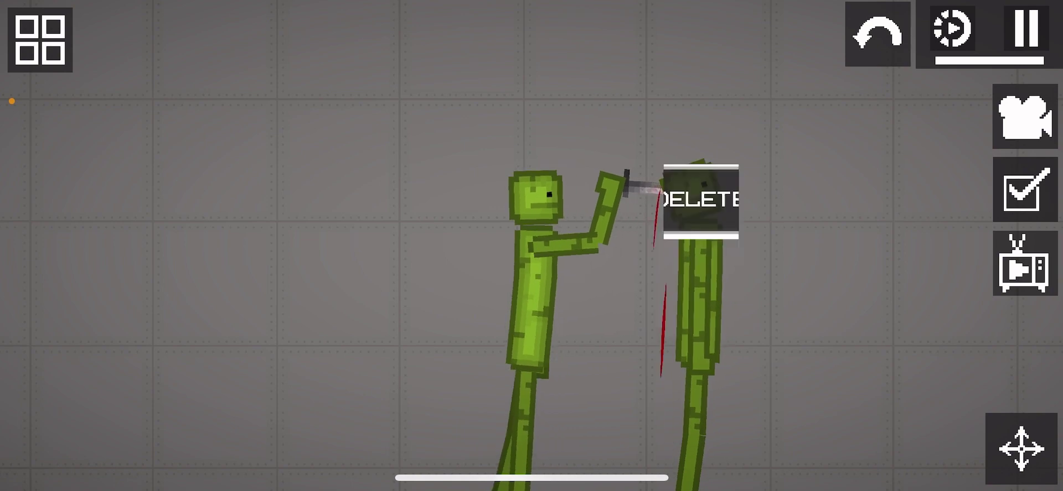
pyautogui.click(700, 128)
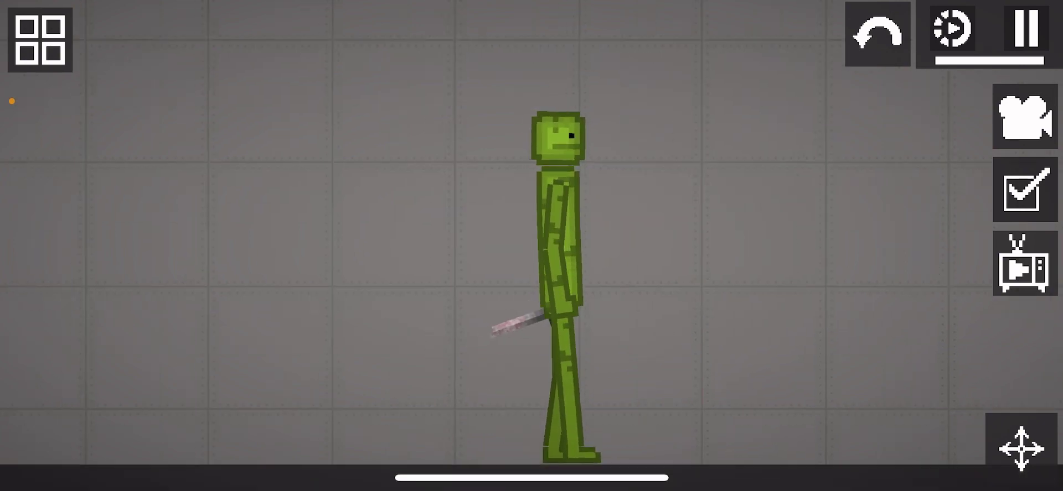
pyautogui.click(529, 328)
pyautogui.click(532, 224)
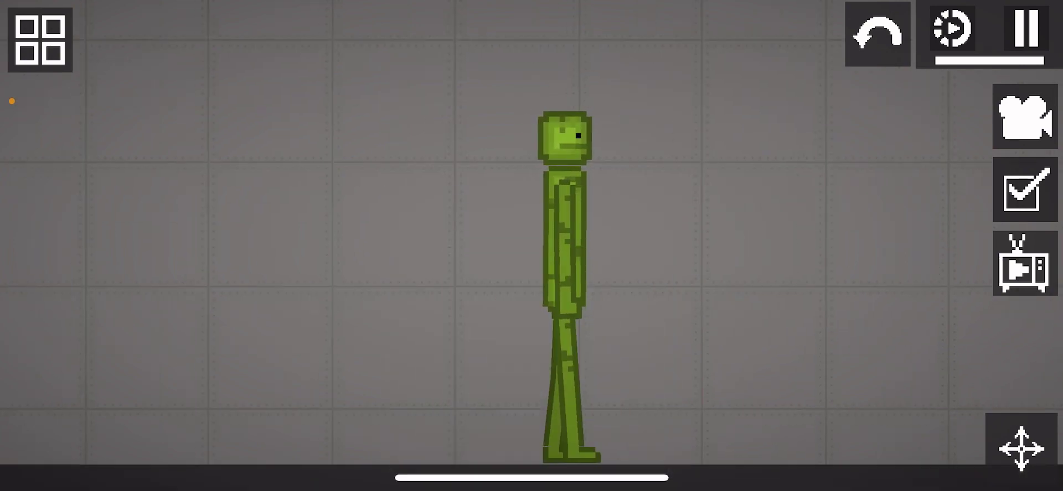
pyautogui.click(565, 249)
pyautogui.click(589, 36)
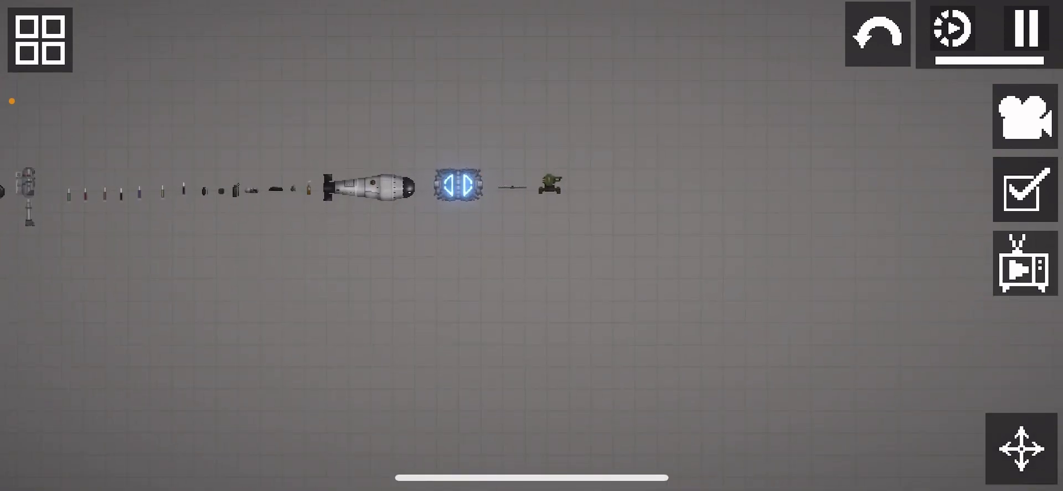
pyautogui.scroll(3, 530, 191)
pyautogui.scroll(3, 530, 190)
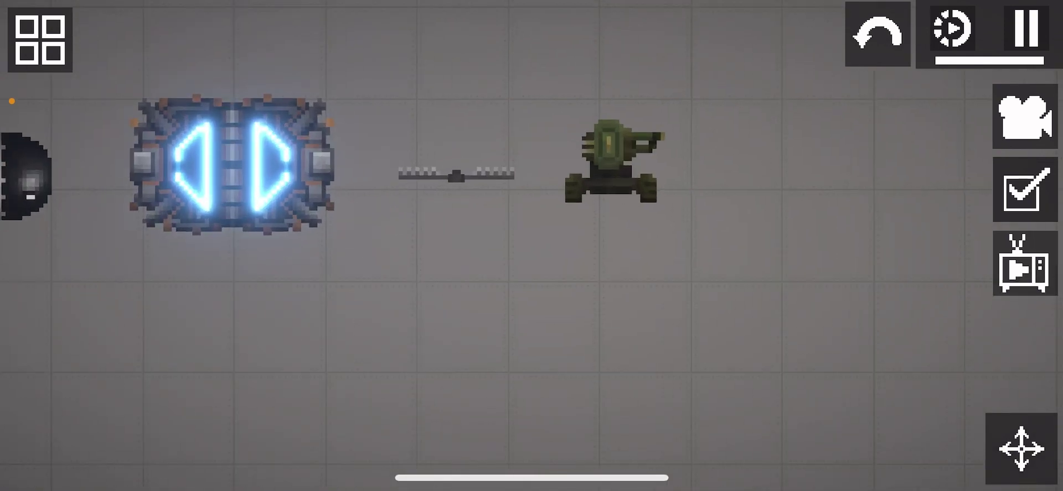
# Step: Activate and unfreeze the turret, then let it fire at a melon
pyautogui.click(615, 161)
pyautogui.click(645, 289)
pyautogui.scroll(2, 532, 250)
pyautogui.click(640, 166)
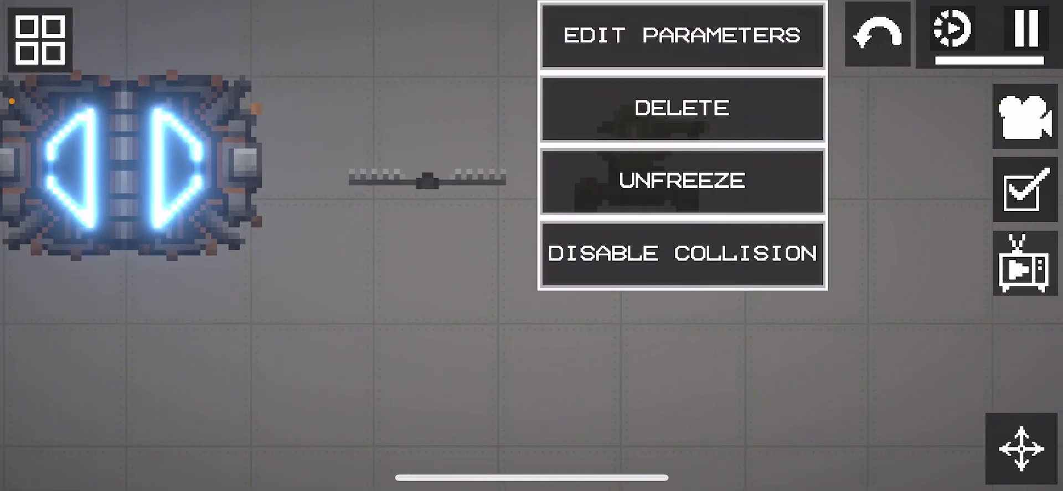
pyautogui.click(680, 181)
pyautogui.scroll(-3, 531, 249)
pyautogui.moveTo(531, 416); pyautogui.dragTo(531, 224)
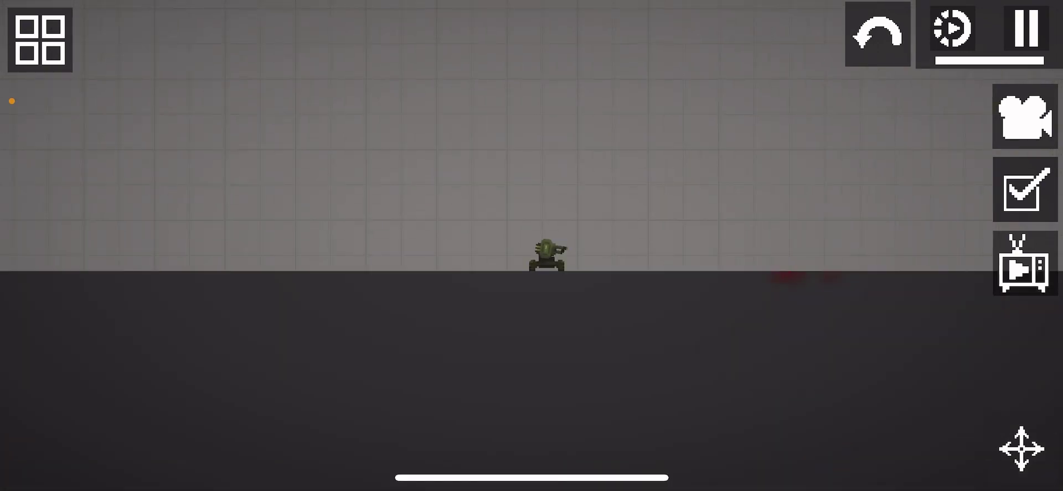
pyautogui.click(40, 40)
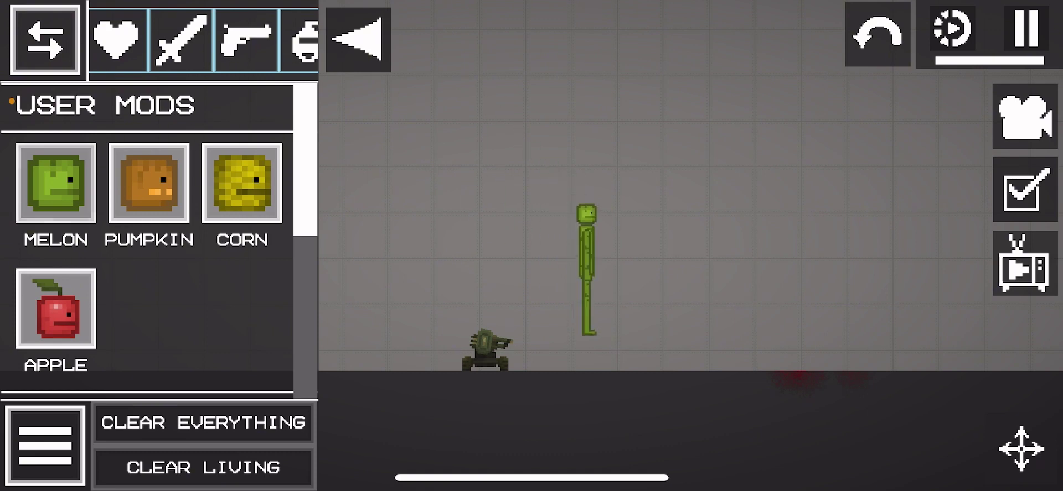
pyautogui.click(45, 39)
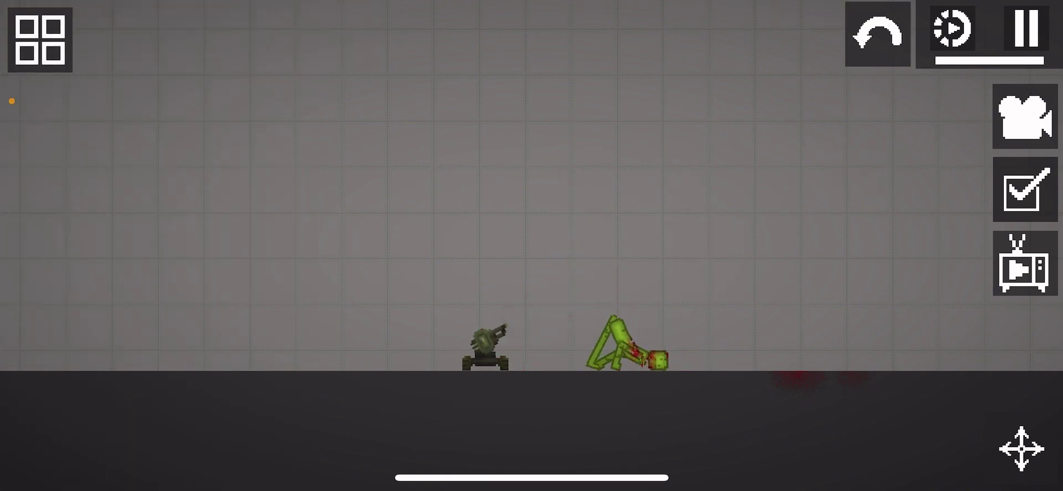
# Step: Delete the shot melons, freeze the turret, and stand a new melon to its left
pyautogui.rightClick(622, 345)
pyautogui.click(645, 237)
pyautogui.scroll(2, 532, 332)
pyautogui.click(41, 39)
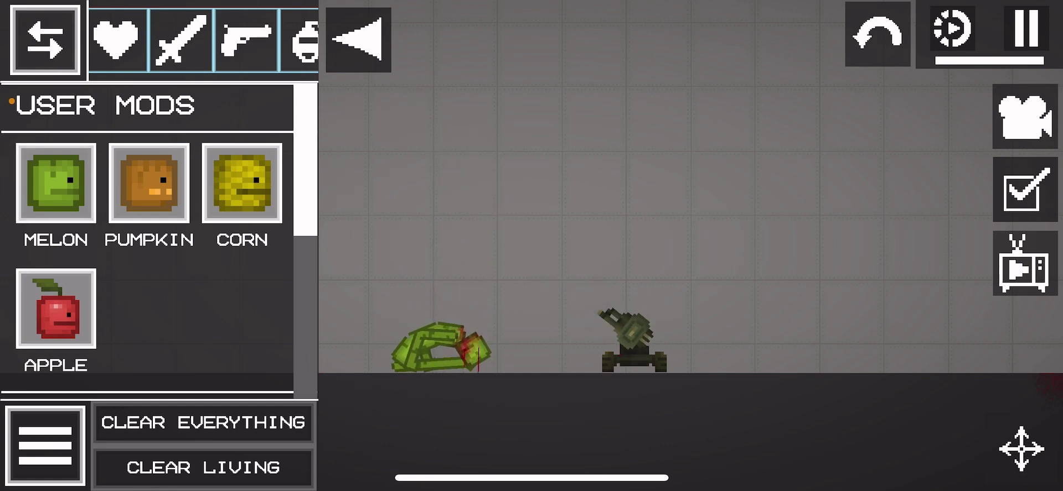
pyautogui.rightClick(440, 348)
pyautogui.click(456, 214)
pyautogui.scroll(3, 631, 340)
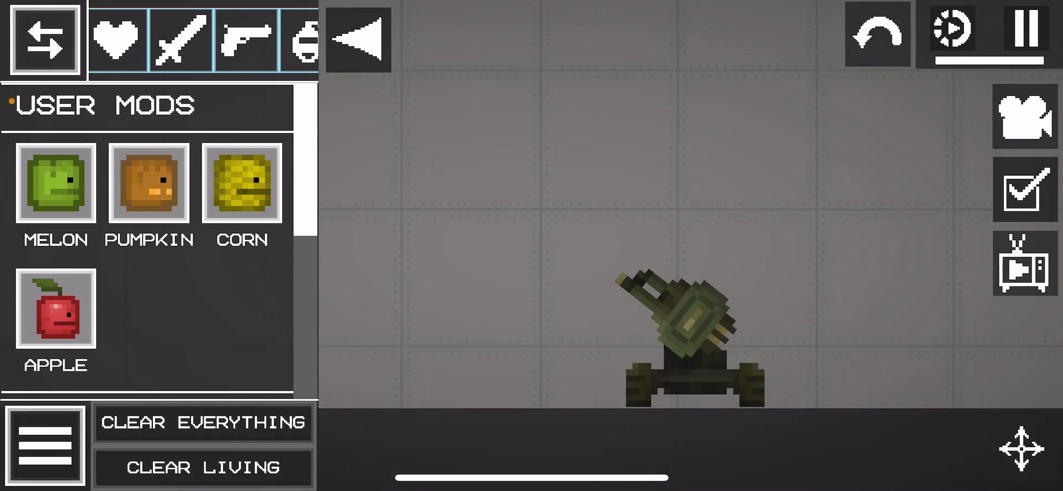
pyautogui.rightClick(677, 307)
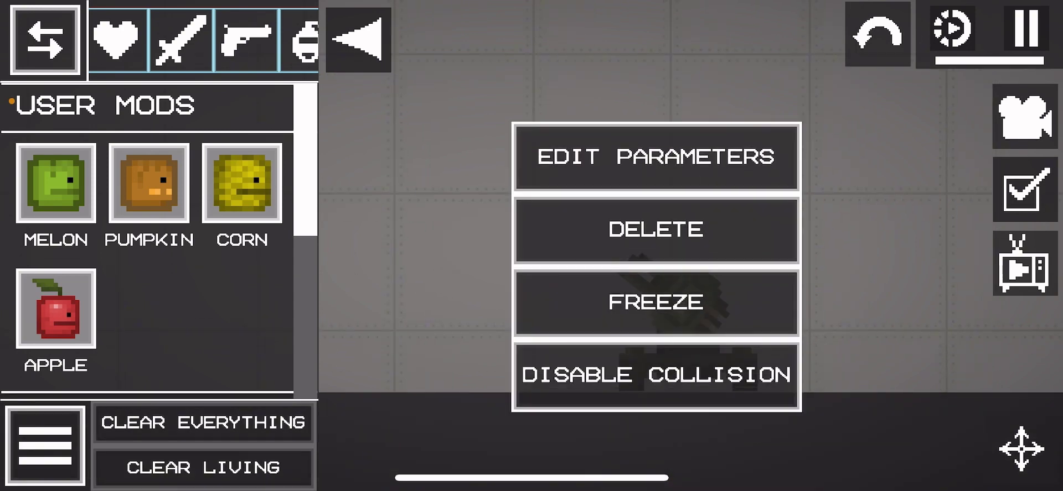
pyautogui.click(656, 302)
pyautogui.moveTo(390, 240); pyautogui.dragTo(428, 224)
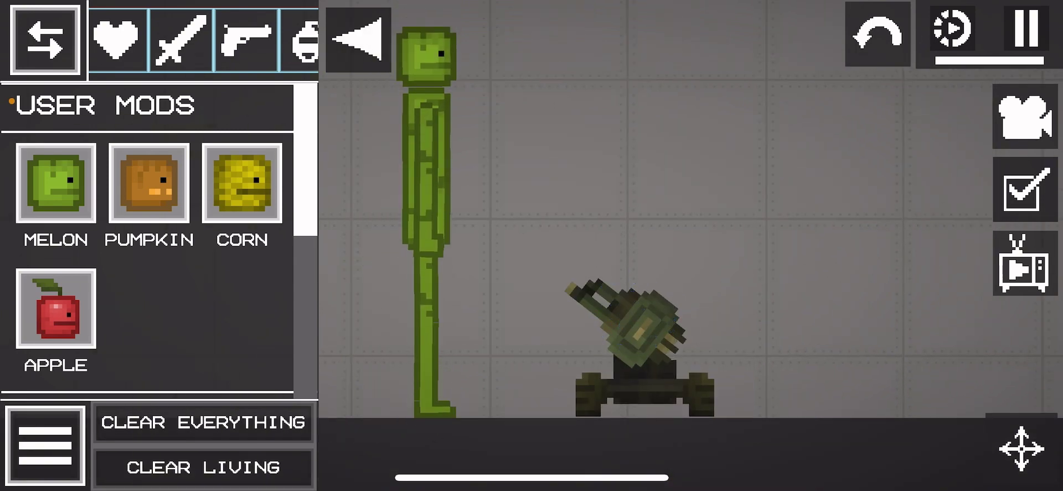
pyautogui.click(55, 308)
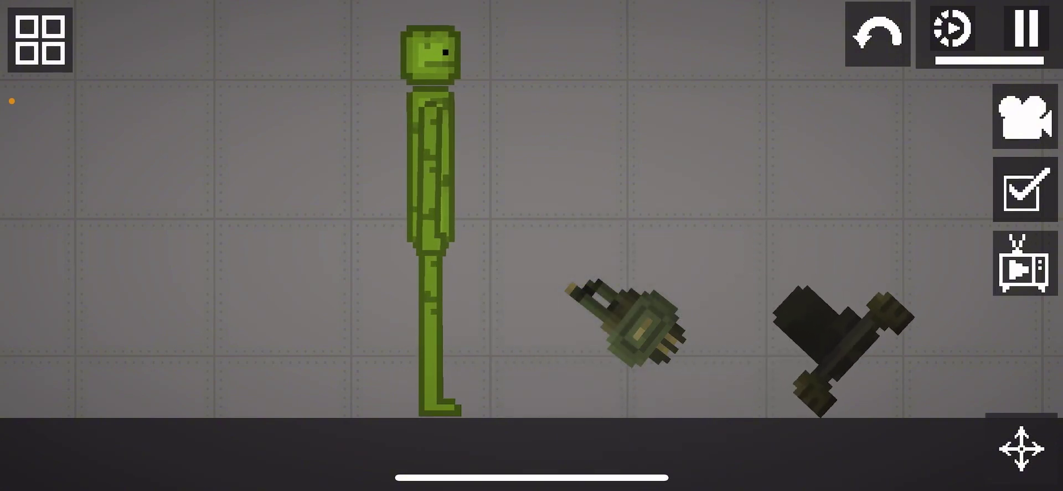
pyautogui.scroll(3, 532, 249)
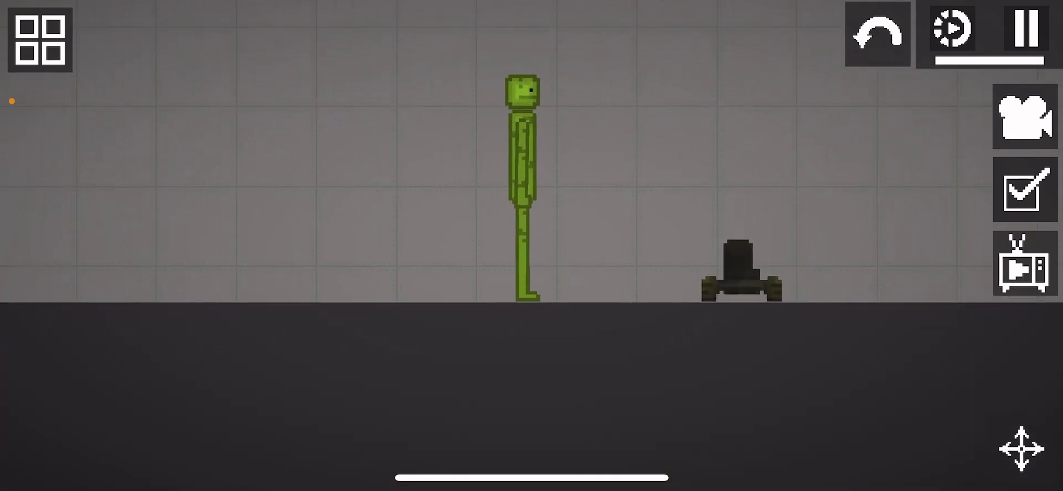
# Step: Delete the melon's body and set its head onto the dark wheeled base
pyautogui.moveTo(531, 249)
pyautogui.mouseDown()
pyautogui.moveTo(562, 273)
pyautogui.moveTo(504, 235)
pyautogui.mouseUp()
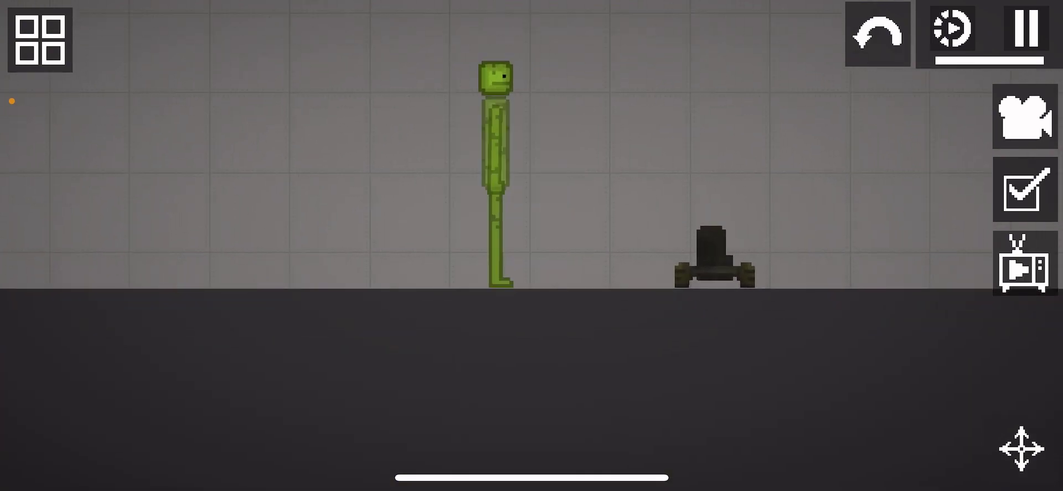
pyautogui.click(496, 150)
pyautogui.click(456, 52)
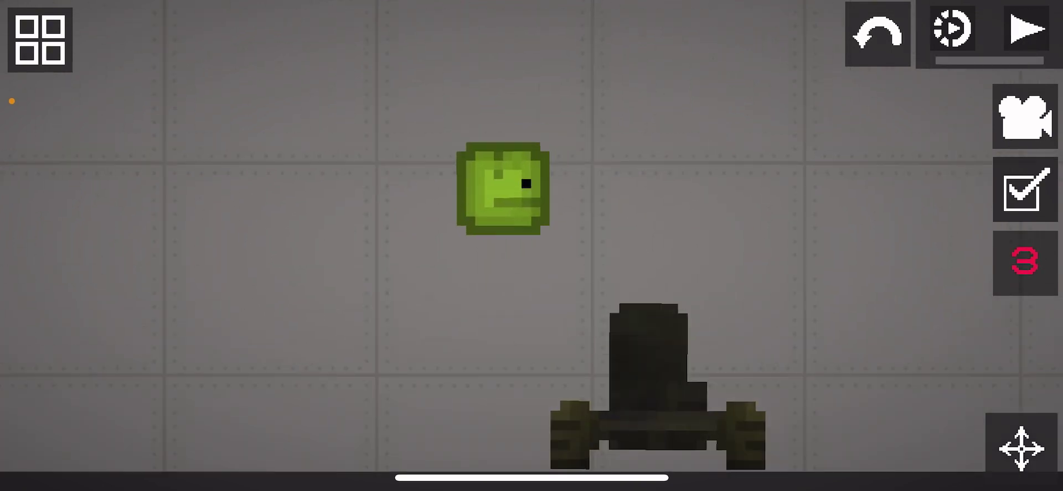
pyautogui.moveTo(504, 188); pyautogui.dragTo(636, 237)
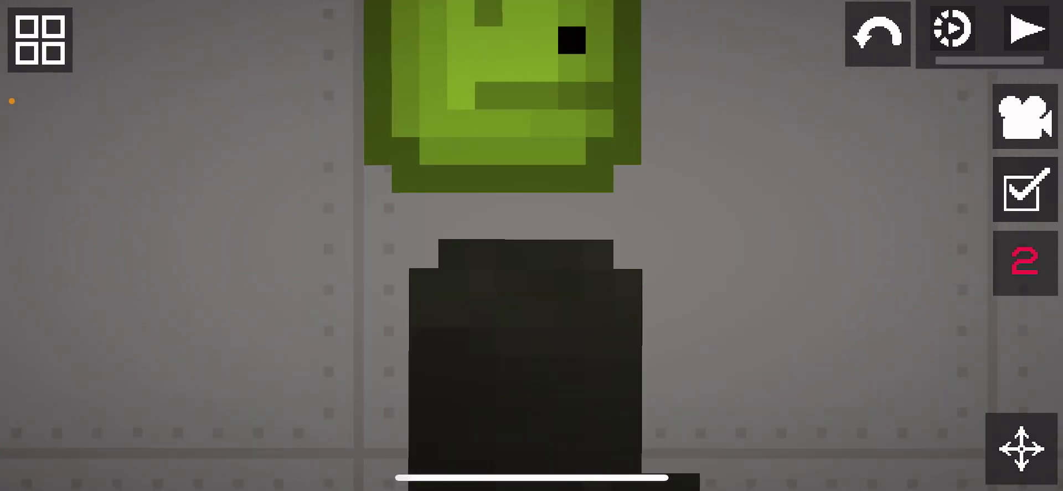
pyautogui.moveTo(503, 99); pyautogui.dragTo(527, 147)
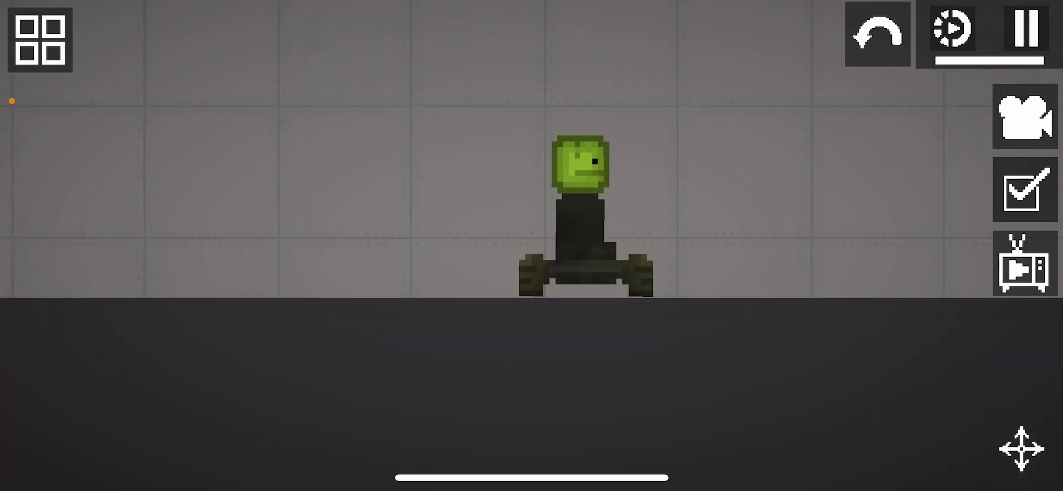
pyautogui.scroll(2, 586, 216)
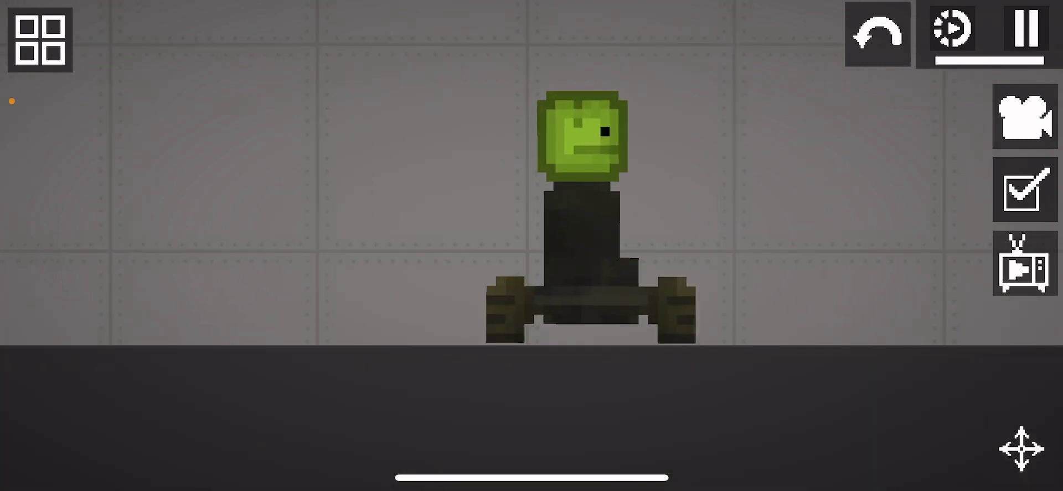
pyautogui.scroll(-2, 582, 216)
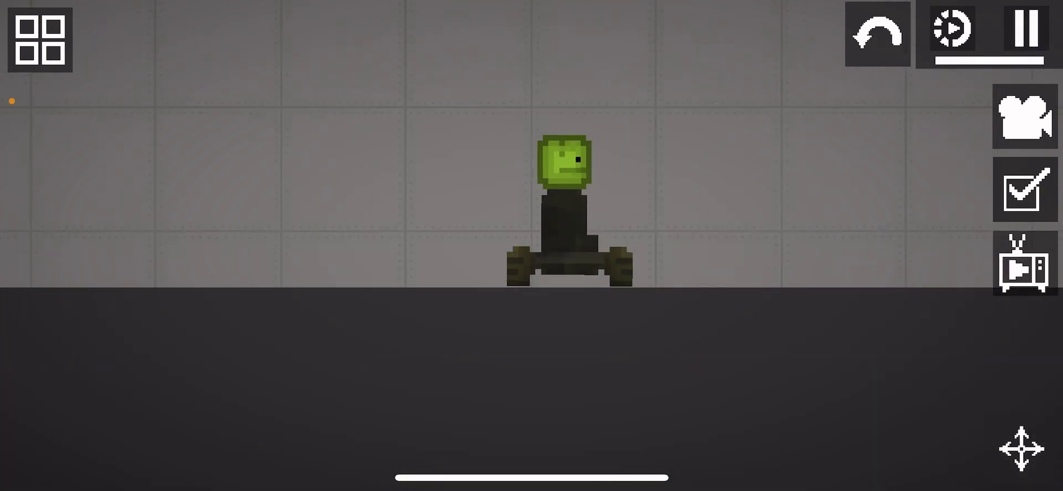
# Step: Box-select the whole melon cart and delete it
pyautogui.moveTo(464, 122); pyautogui.dragTo(662, 322)
pyautogui.click(565, 224)
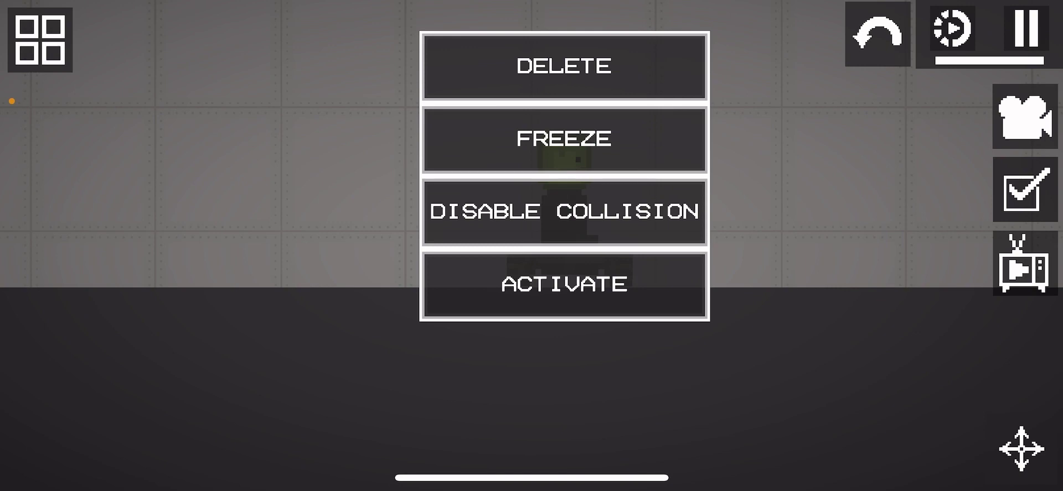
pyautogui.click(565, 66)
pyautogui.moveTo(532, 166); pyautogui.dragTo(531, 432)
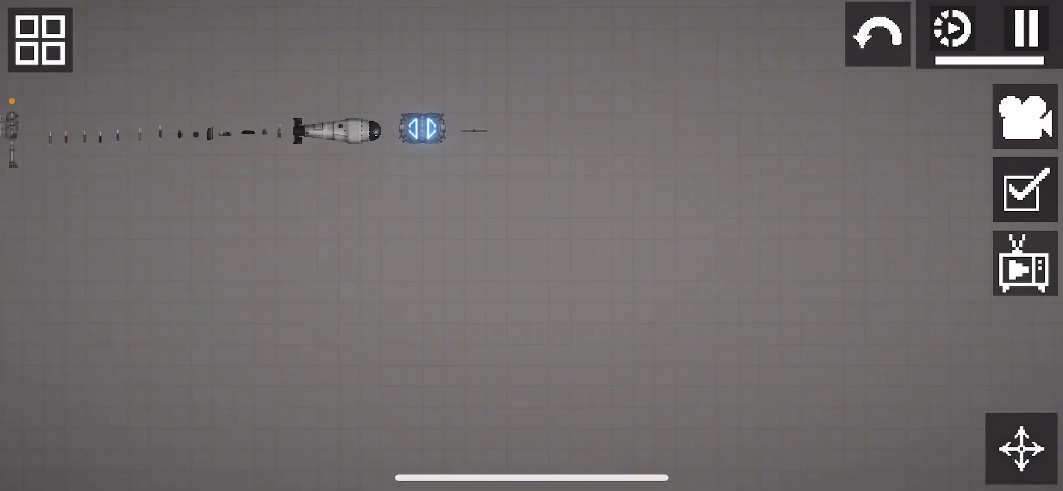
pyautogui.scroll(5, 441, 116)
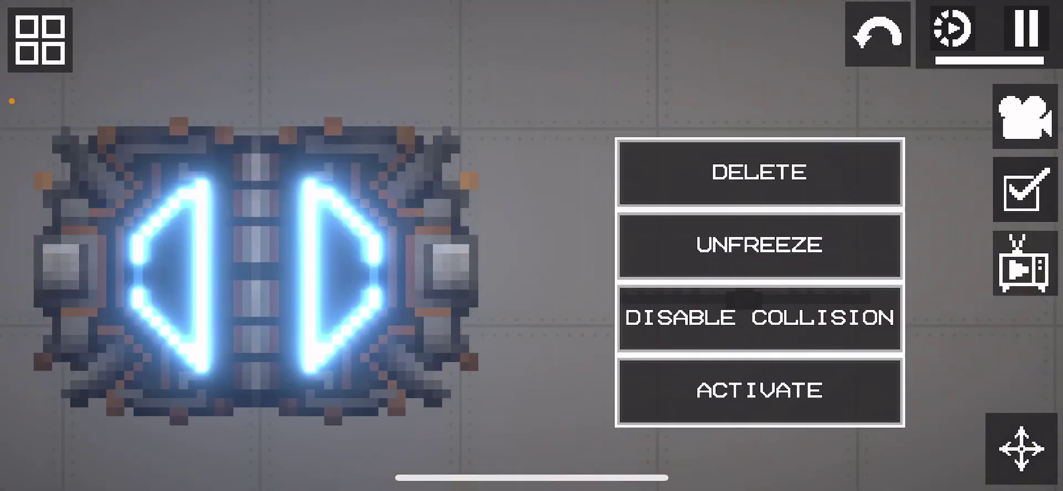
pyautogui.scroll(-5, 531, 247)
pyautogui.scroll(-5, 532, 246)
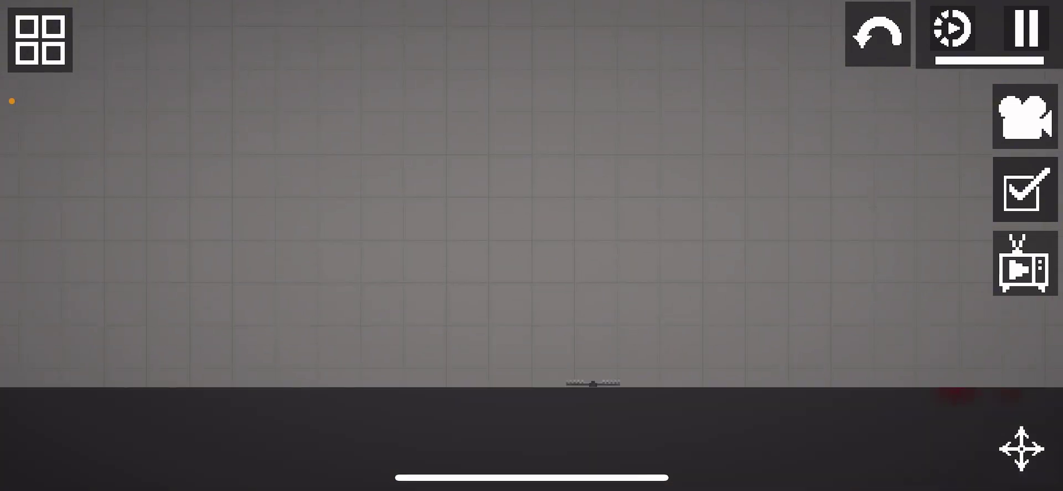
# Step: Spawn a melon and drop it onto the bear trap
pyautogui.click(40, 39)
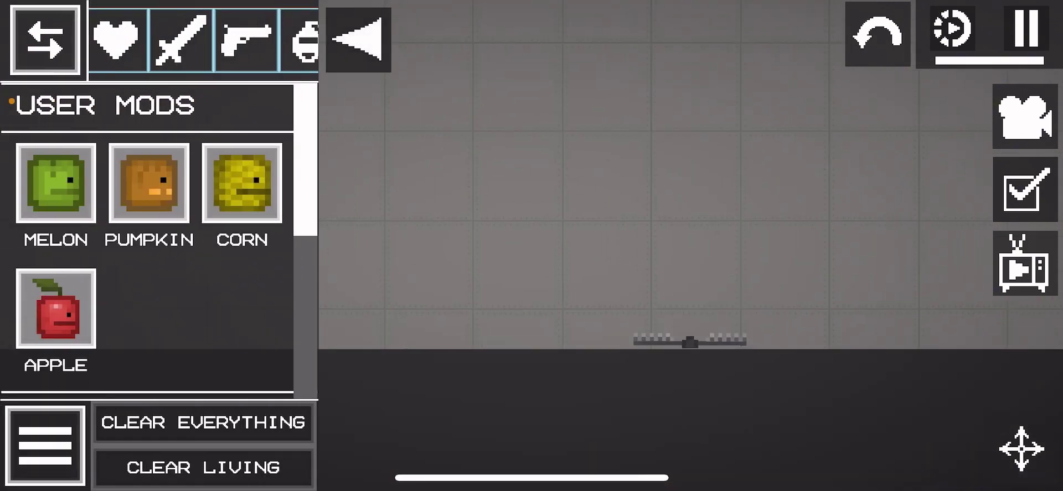
pyautogui.click(358, 39)
pyautogui.scroll(3, 377, 184)
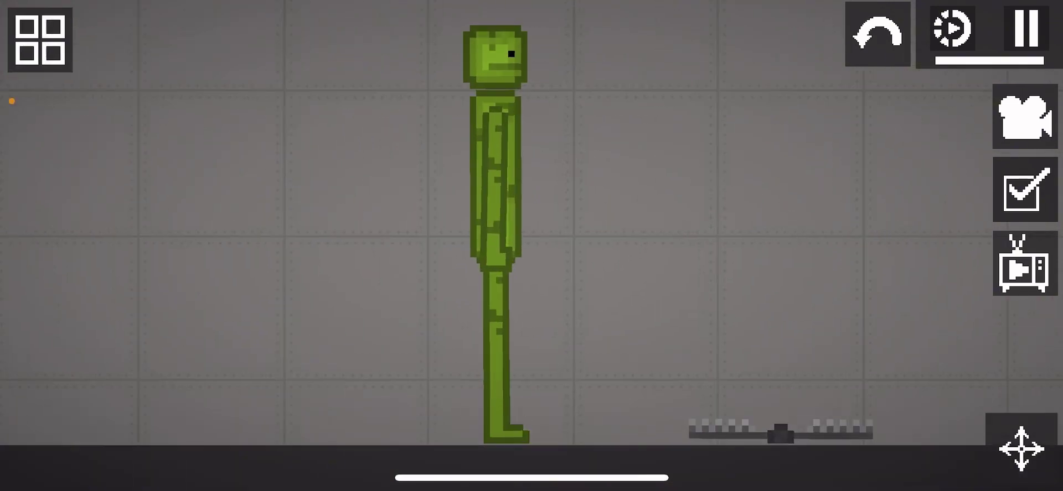
pyautogui.moveTo(531, 246); pyautogui.dragTo(433, 157)
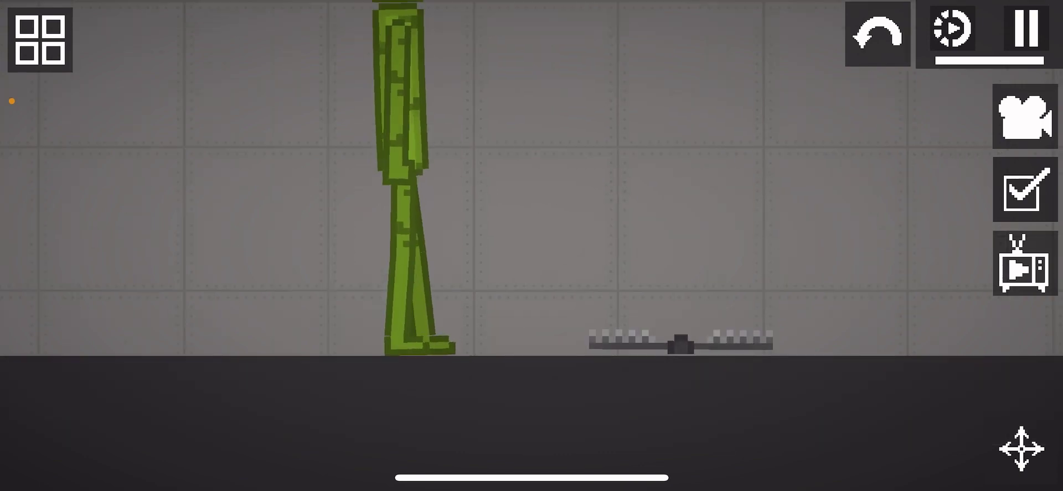
pyautogui.moveTo(581, 208); pyautogui.dragTo(511, 303)
pyautogui.moveTo(391, 249)
pyautogui.mouseDown()
pyautogui.moveTo(432, 149)
pyautogui.moveTo(473, 133)
pyautogui.mouseUp()
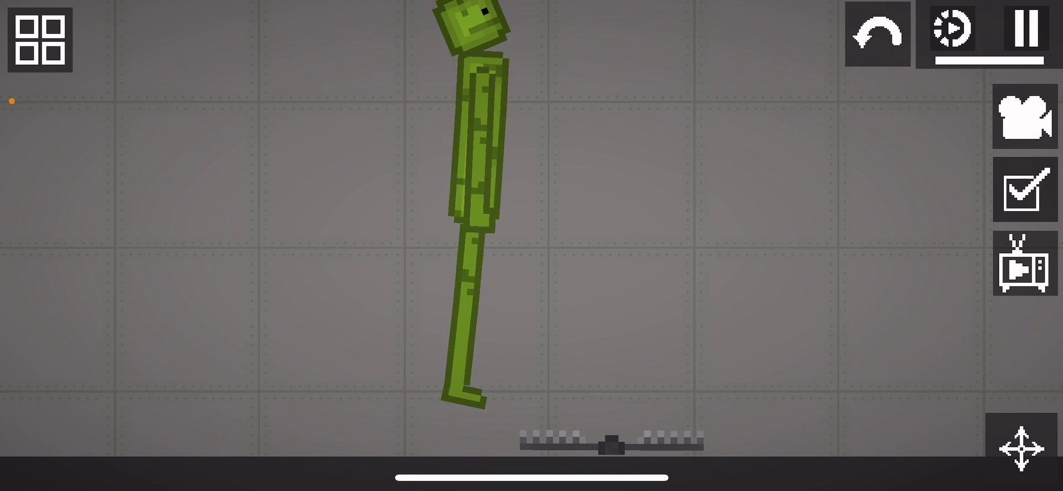
pyautogui.moveTo(479, 183)
pyautogui.mouseDown()
pyautogui.moveTo(491, 142)
pyautogui.moveTo(553, 142)
pyautogui.mouseUp()
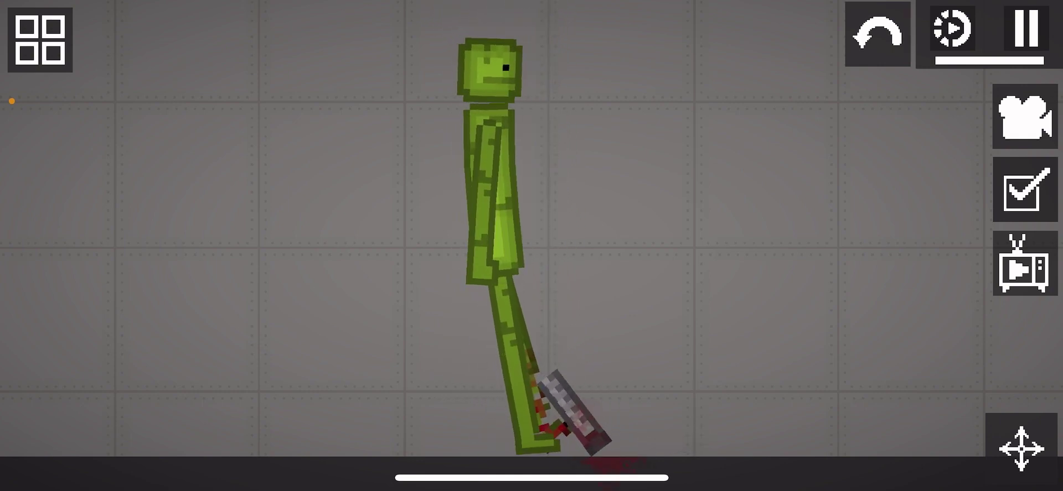
# Step: Drag the wounded melon rightward, check the saw's options, and reopen the spawn menu
pyautogui.moveTo(502, 191); pyautogui.dragTo(617, 191)
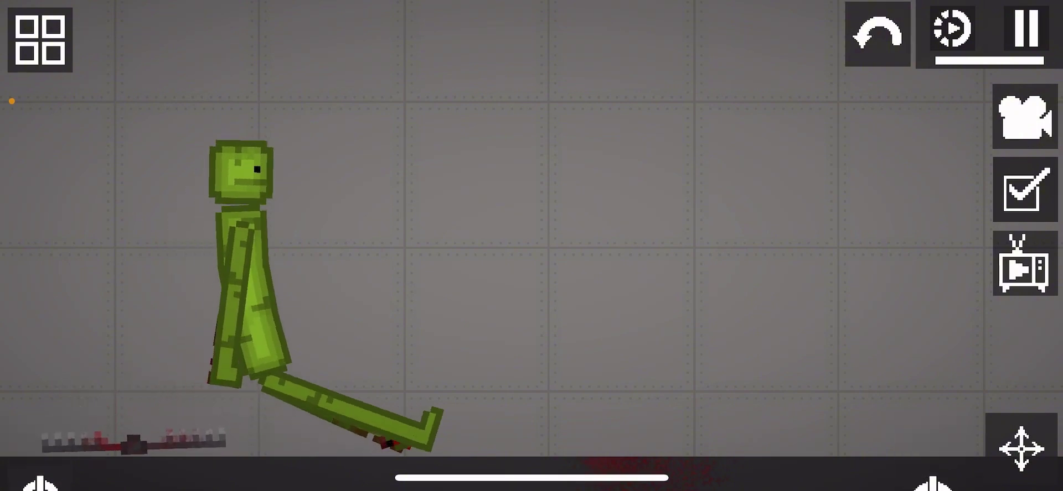
pyautogui.click(136, 444)
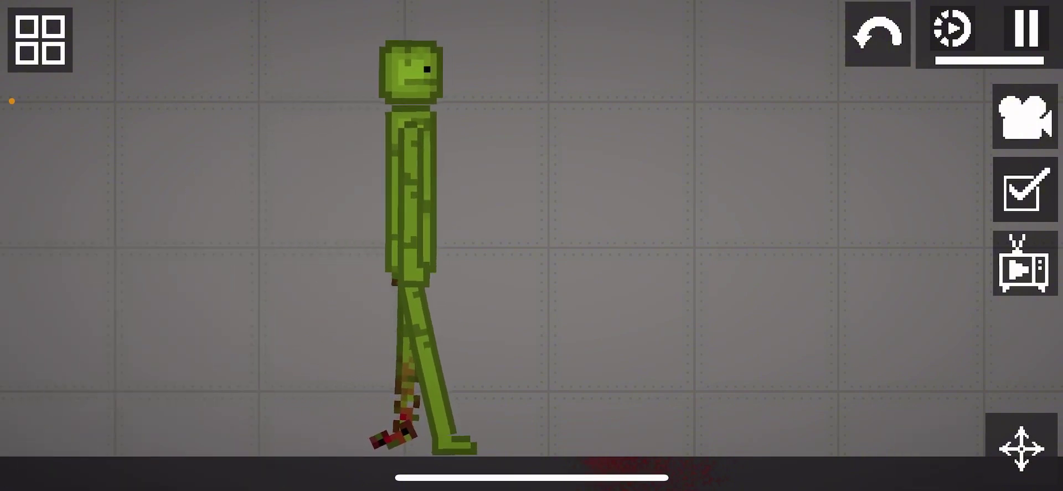
pyautogui.scroll(5, 532, 333)
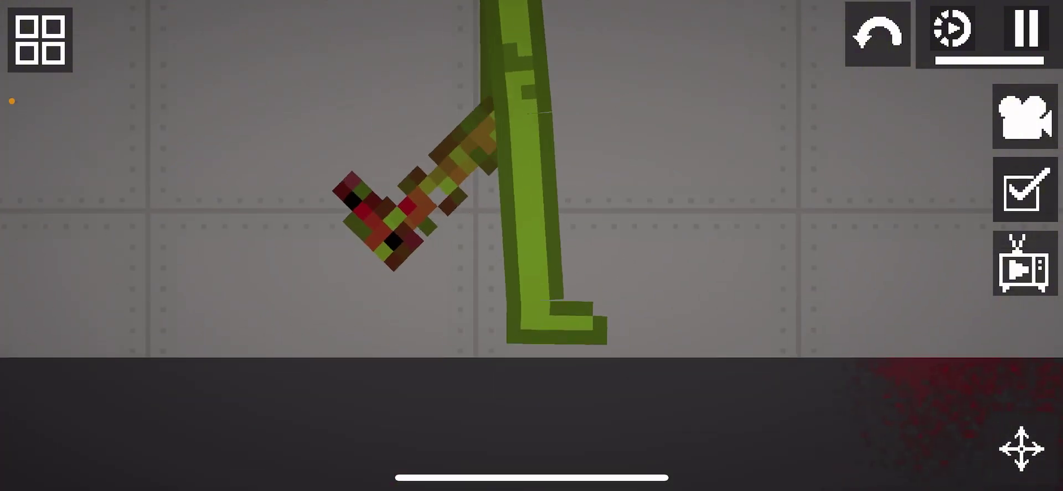
pyautogui.scroll(-5, 532, 249)
pyautogui.click(40, 38)
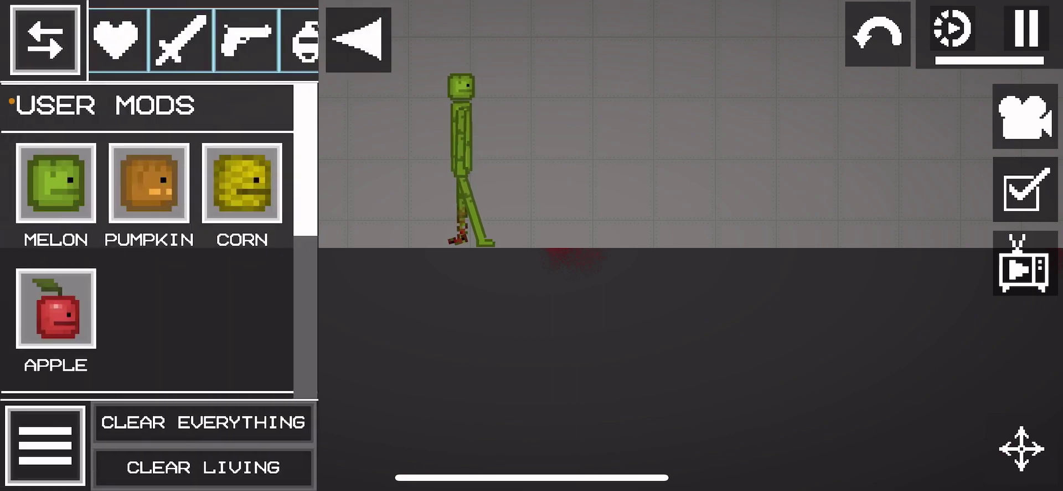
pyautogui.scroll(-5, 150, 241)
pyautogui.scroll(-5, 149, 241)
pyautogui.scroll(-5, 149, 241)
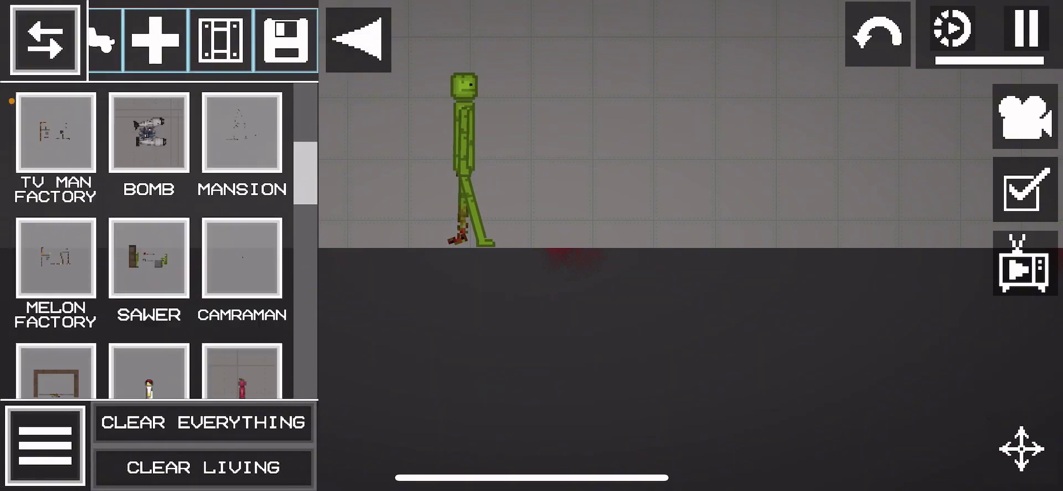
pyautogui.scroll(-3, 149, 241)
pyautogui.scroll(5, 149, 241)
pyautogui.scroll(-1, 150, 241)
pyautogui.scroll(3, 149, 240)
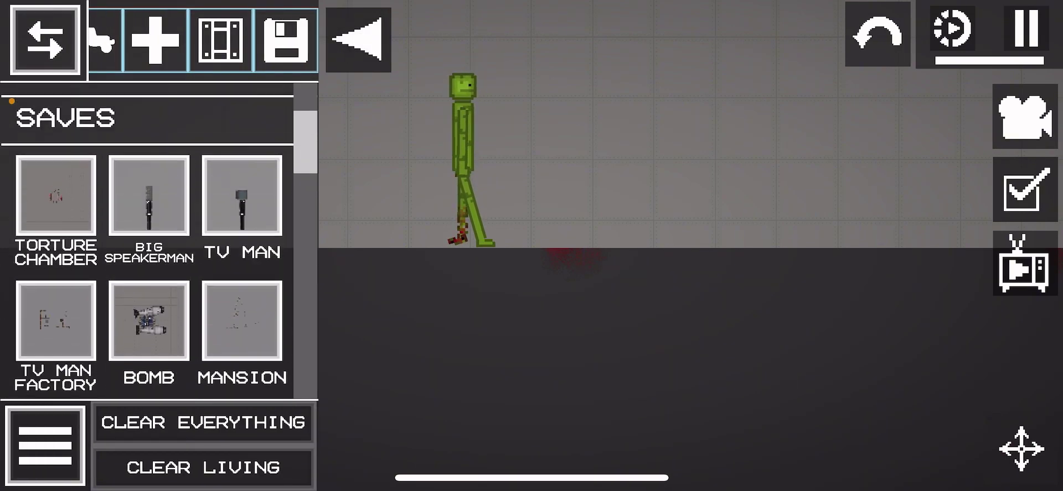
pyautogui.scroll(-5, 150, 240)
pyautogui.scroll(-5, 150, 241)
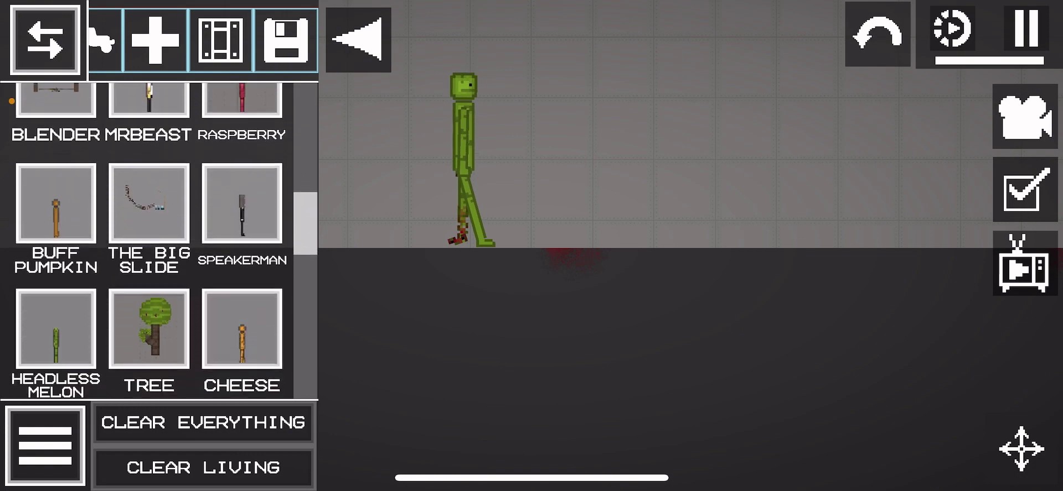
pyautogui.scroll(-3, 149, 241)
pyautogui.scroll(-3, 150, 241)
pyautogui.scroll(-3, 150, 240)
pyautogui.scroll(-3, 150, 241)
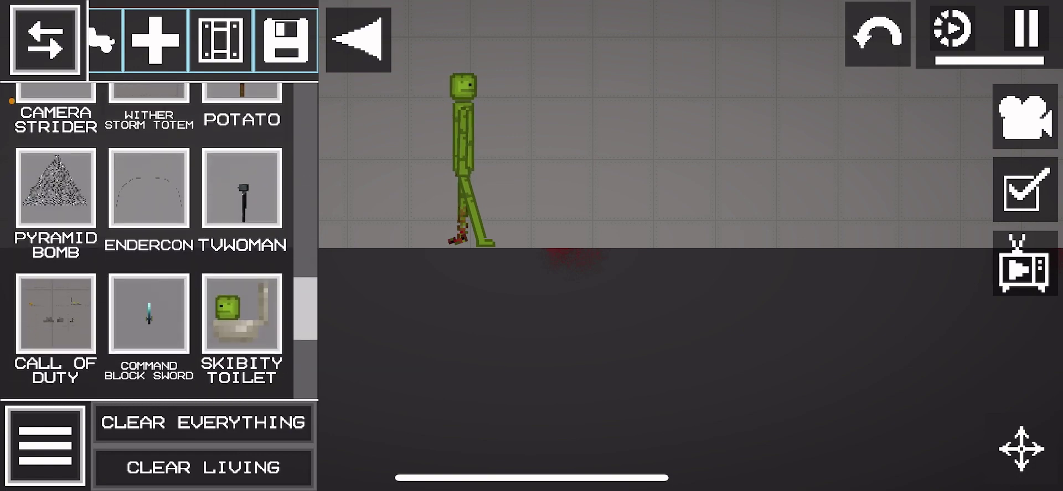
pyautogui.scroll(3, 150, 241)
pyautogui.scroll(-2, 150, 241)
pyautogui.scroll(-2, 149, 241)
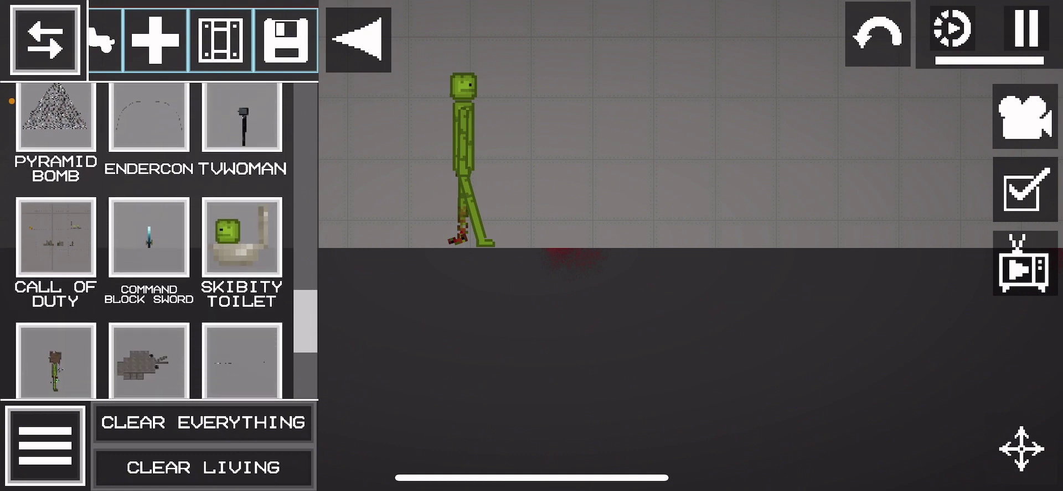
pyautogui.scroll(-2, 150, 241)
pyautogui.scroll(-1, 150, 241)
pyautogui.scroll(2, 150, 241)
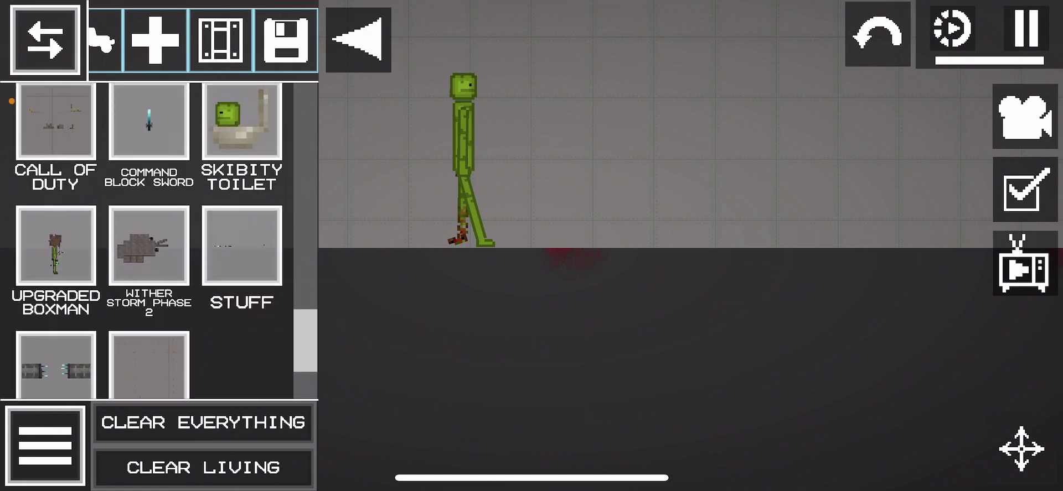
# Step: Drag the saved Upgraded Boxman into the scene beside the wounded melon
pyautogui.moveTo(664, 249); pyautogui.dragTo(620, 342)
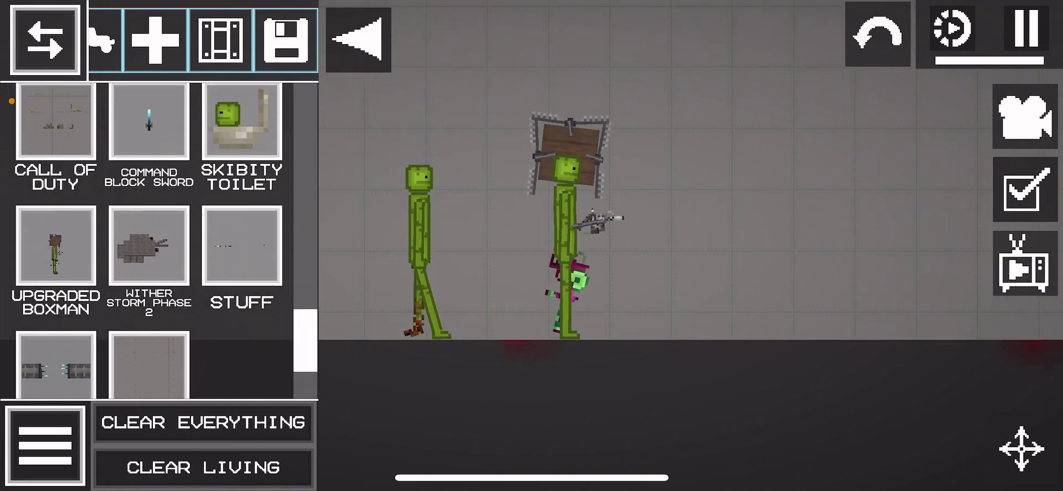
# Step: Pause the simulation, set the Boxman's sorting layer, then fire its laser gun
pyautogui.click(357, 39)
pyautogui.scroll(3, 531, 249)
pyautogui.click(1026, 30)
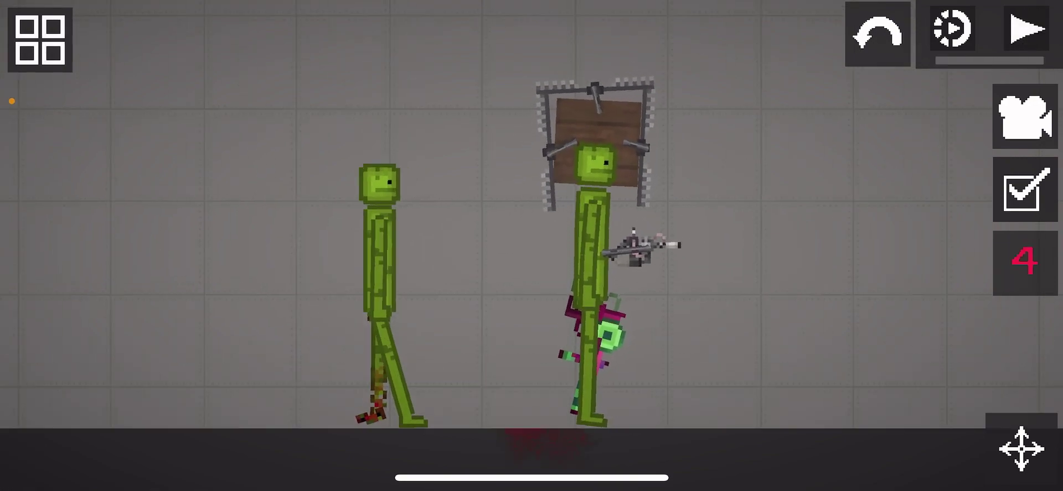
pyautogui.scroll(2, 532, 249)
pyautogui.click(619, 207)
pyautogui.scroll(-2, 640, 145)
pyautogui.scroll(-2, 640, 145)
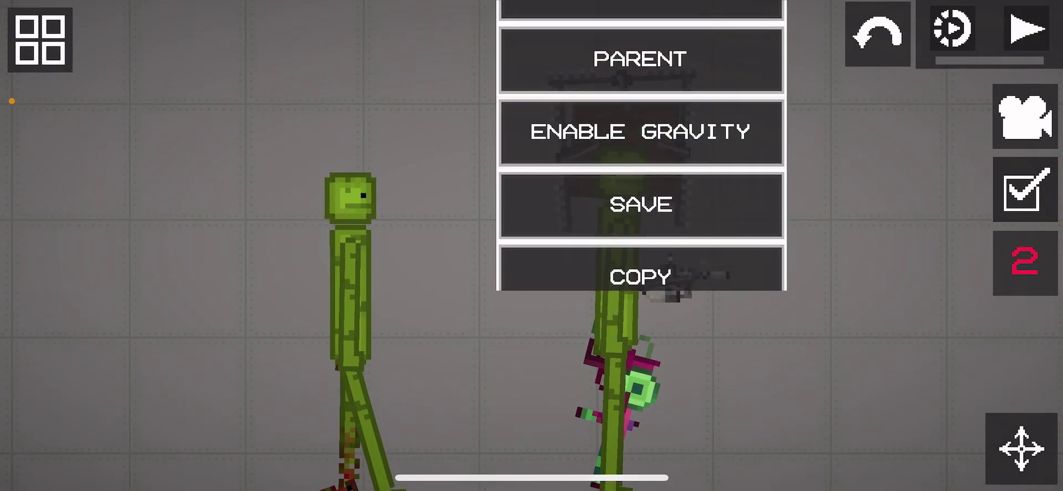
pyautogui.scroll(2, 640, 145)
pyautogui.click(641, 108)
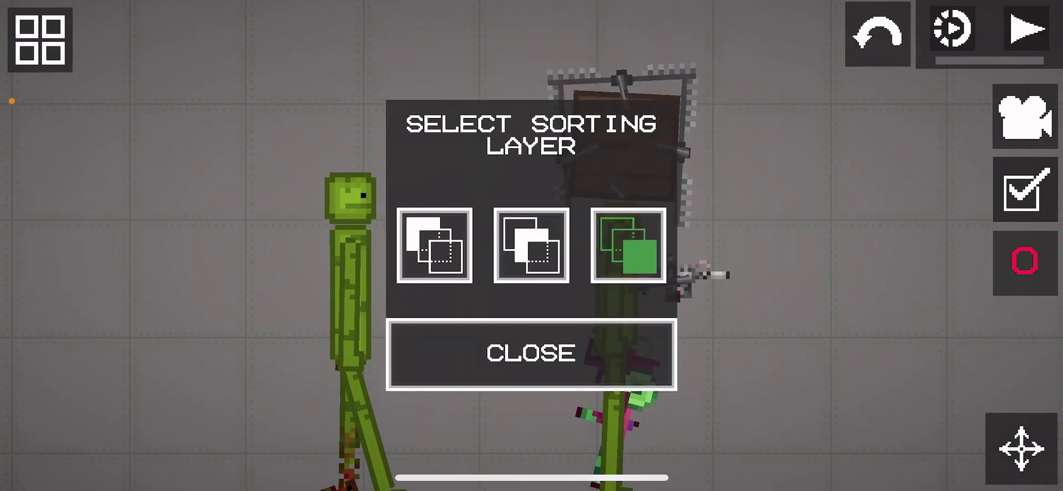
pyautogui.click(532, 246)
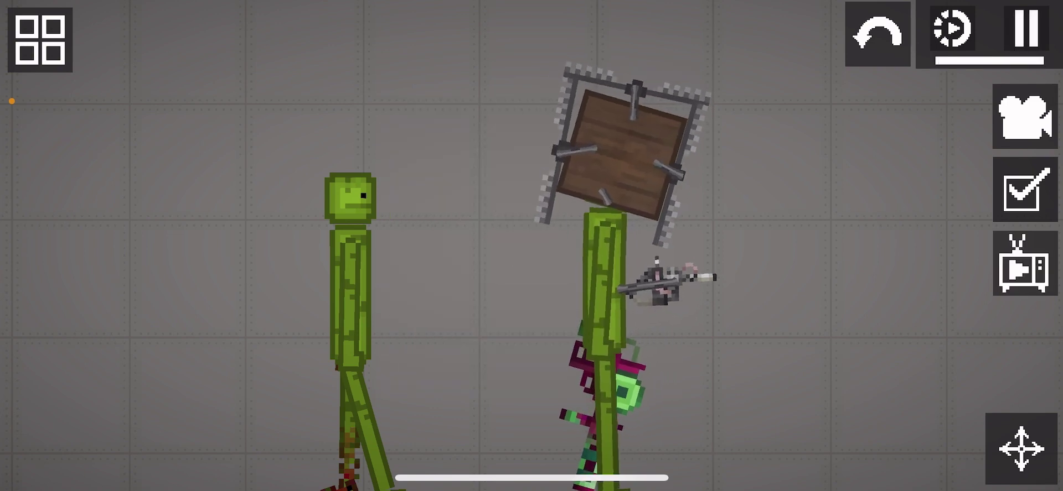
pyautogui.click(933, 444)
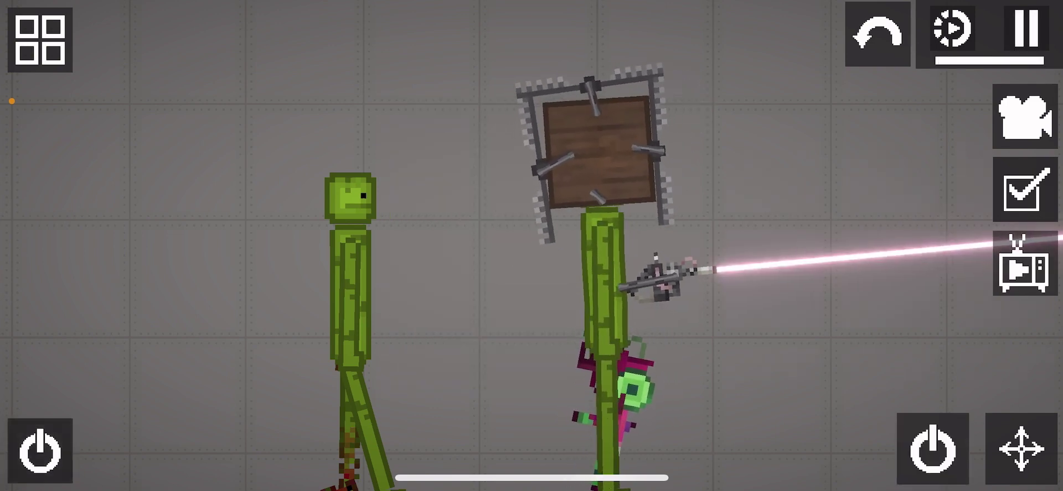
pyautogui.moveTo(531, 332); pyautogui.dragTo(537, 246)
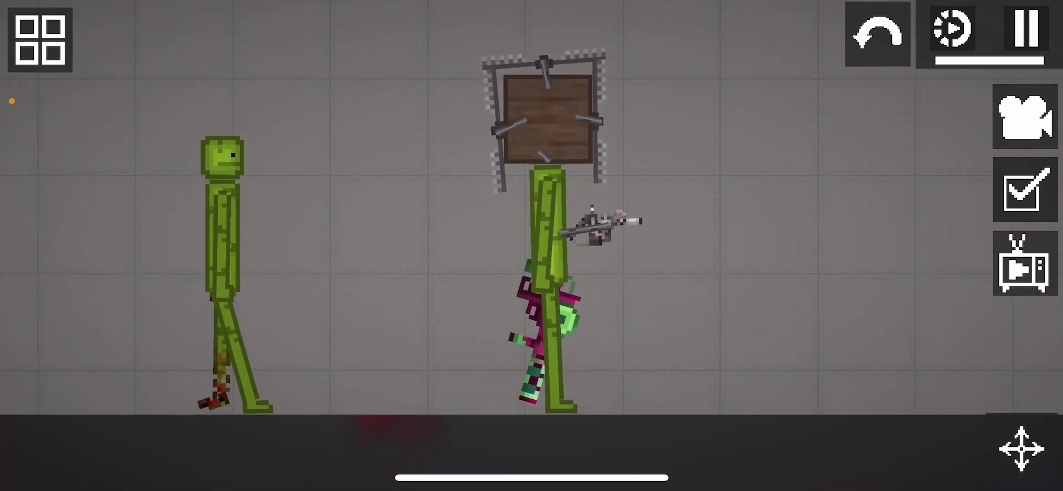
# Step: Delete the left melon and hold a freshly spawned Melon in the laser's path
pyautogui.click(220, 249)
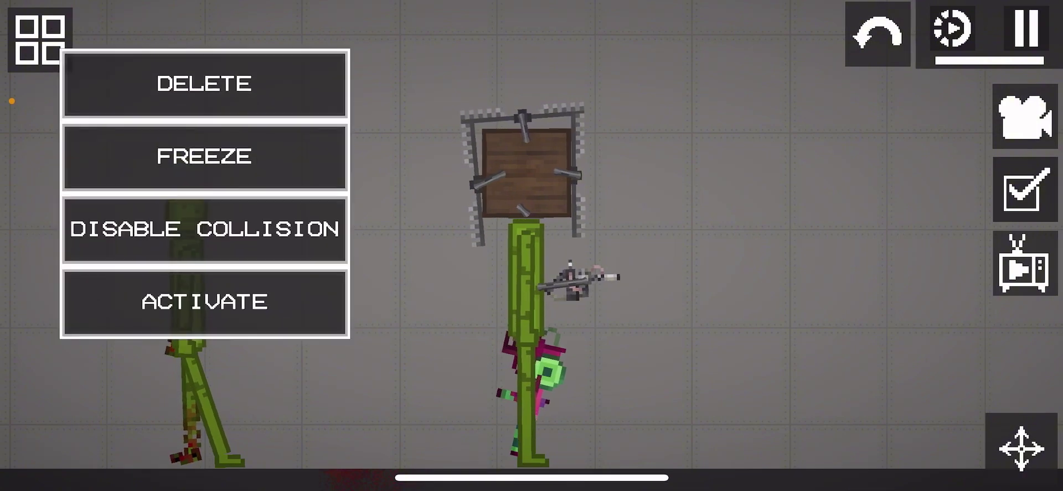
pyautogui.click(207, 83)
pyautogui.click(40, 40)
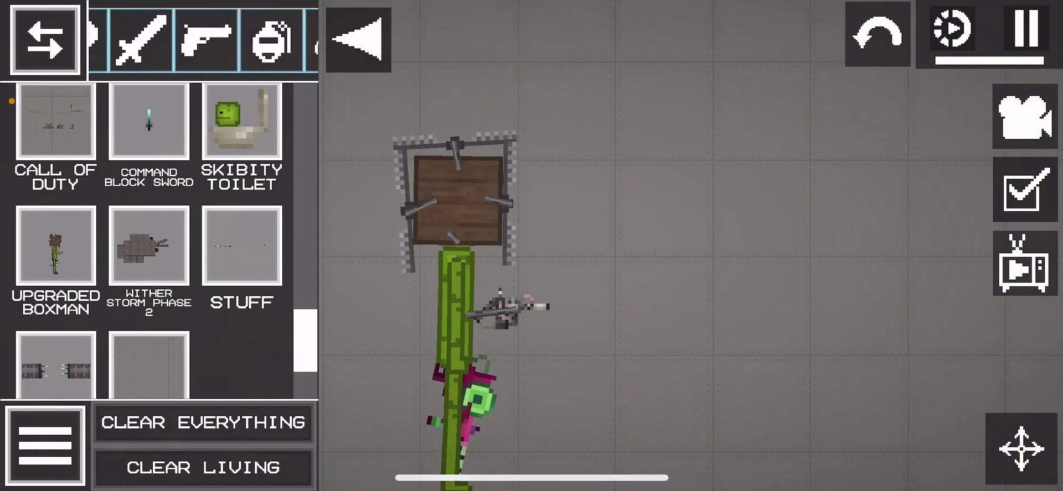
pyautogui.click(143, 39)
pyautogui.click(56, 183)
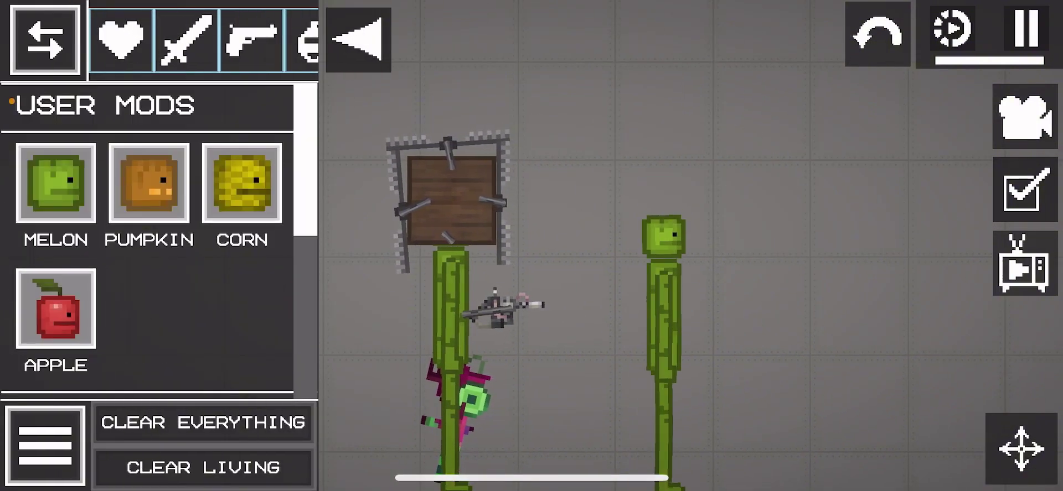
pyautogui.moveTo(665, 315); pyautogui.dragTo(665, 309)
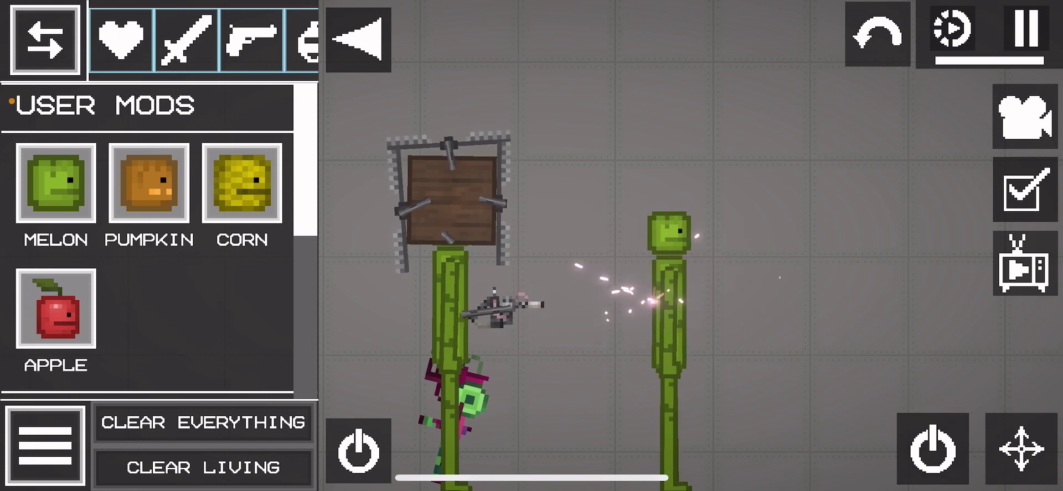
pyautogui.scroll(-3, 689, 307)
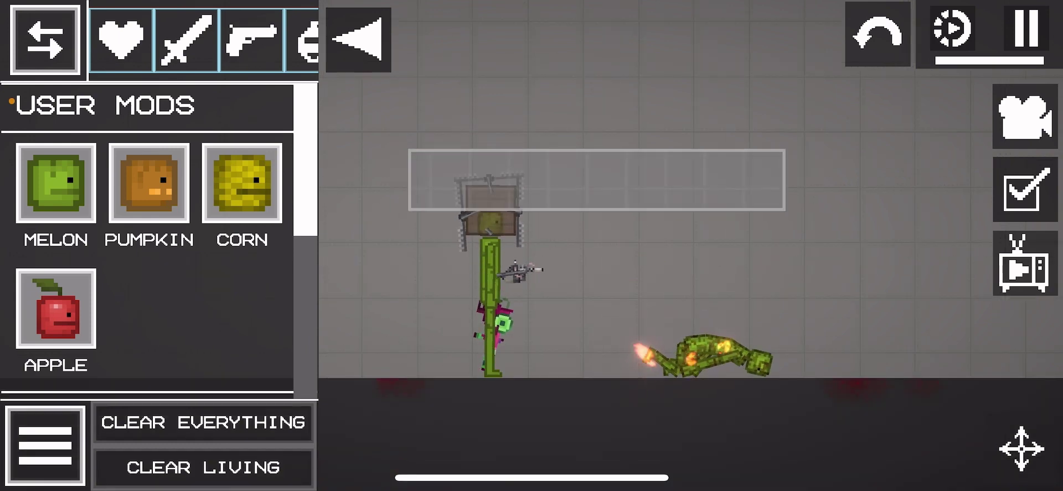
pyautogui.rightClick(715, 349)
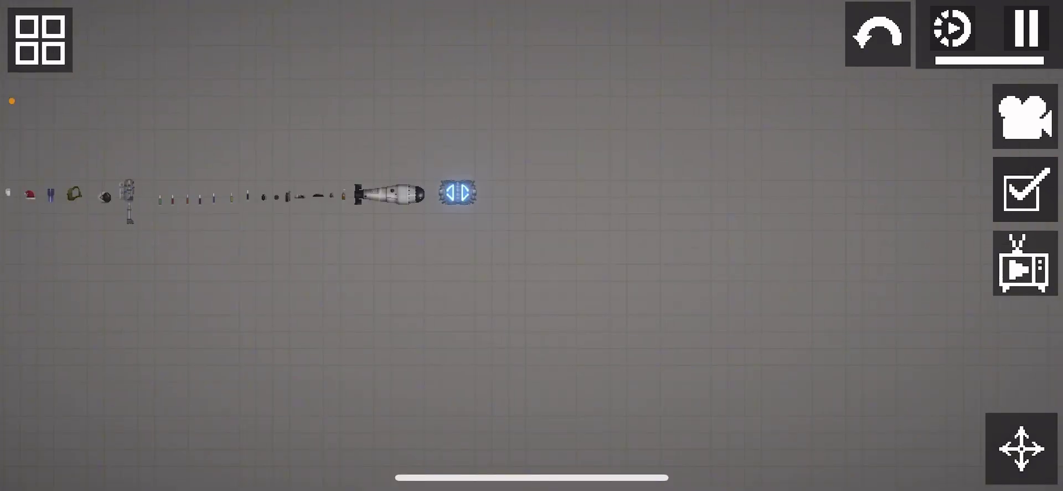
pyautogui.scroll(5, 457, 193)
pyautogui.scroll(-4, 456, 250)
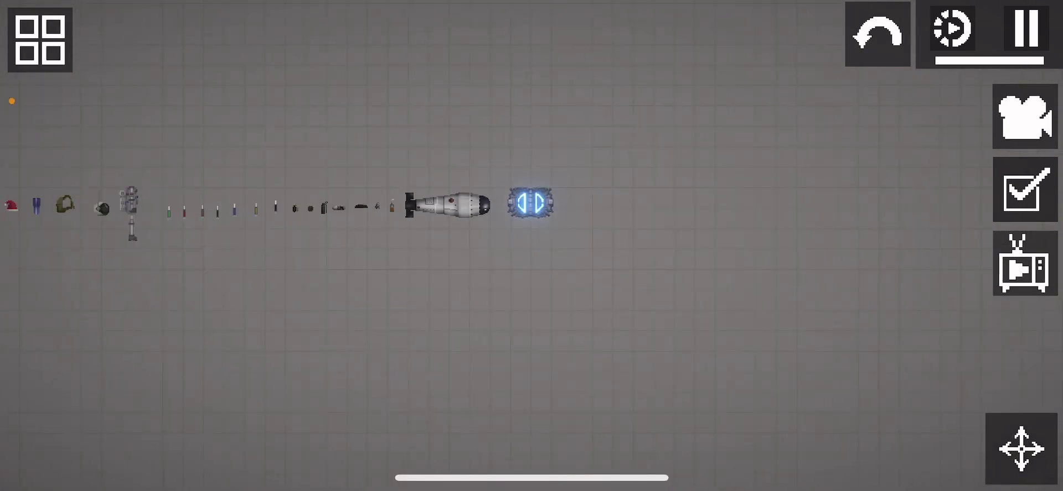
pyautogui.scroll(-5, 532, 246)
pyautogui.scroll(-2, 531, 246)
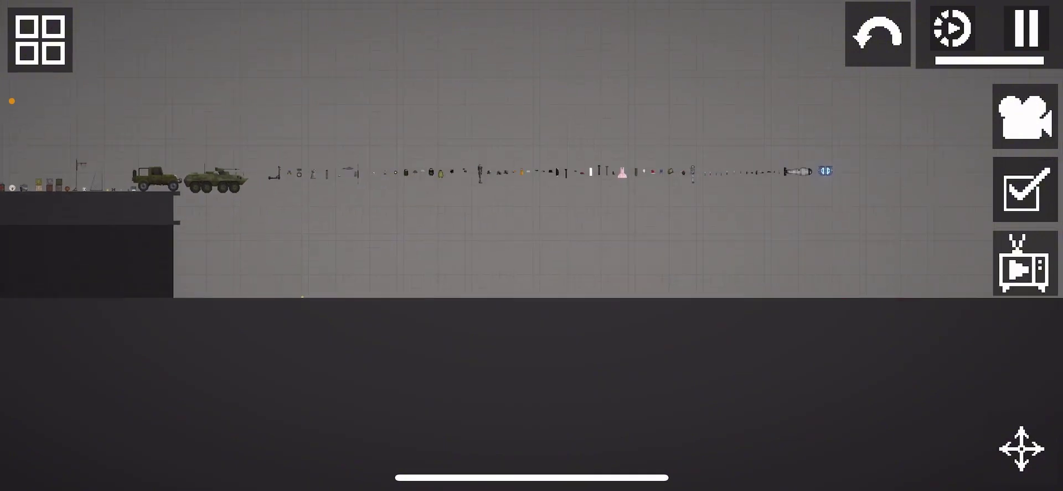
# Step: Pan along the item row to the bomb and portal at its end
pyautogui.moveTo(748, 172); pyautogui.dragTo(415, 172)
pyautogui.scroll(3, 532, 246)
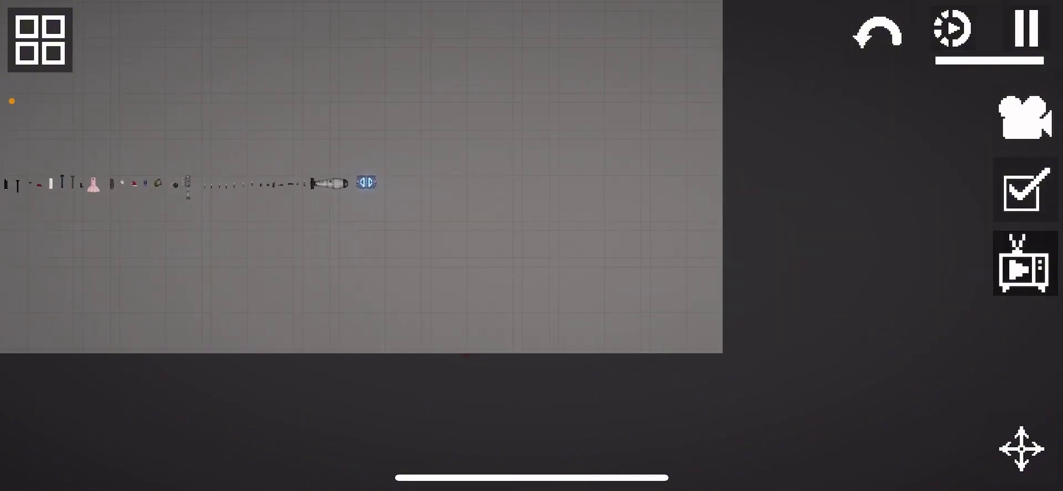
pyautogui.scroll(2, 394, 279)
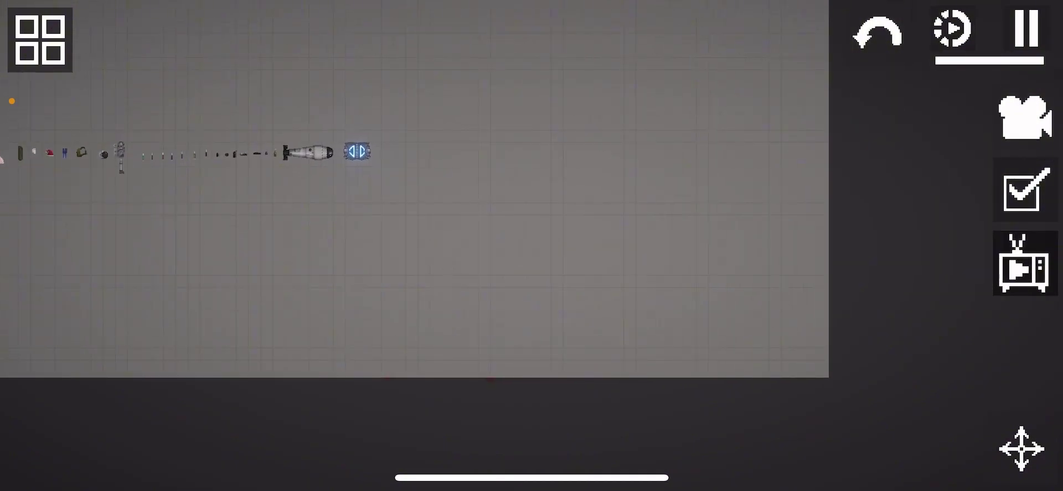